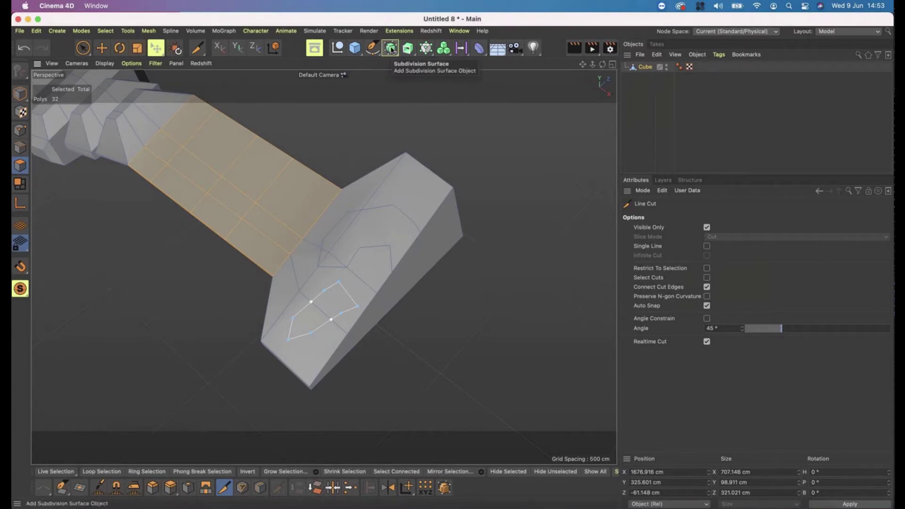
- Add a Subdivision Surface and make the modelled Cube object its child to smooth the mesh
left_click(392, 49)
left_click_drag(648, 77, 660, 66)
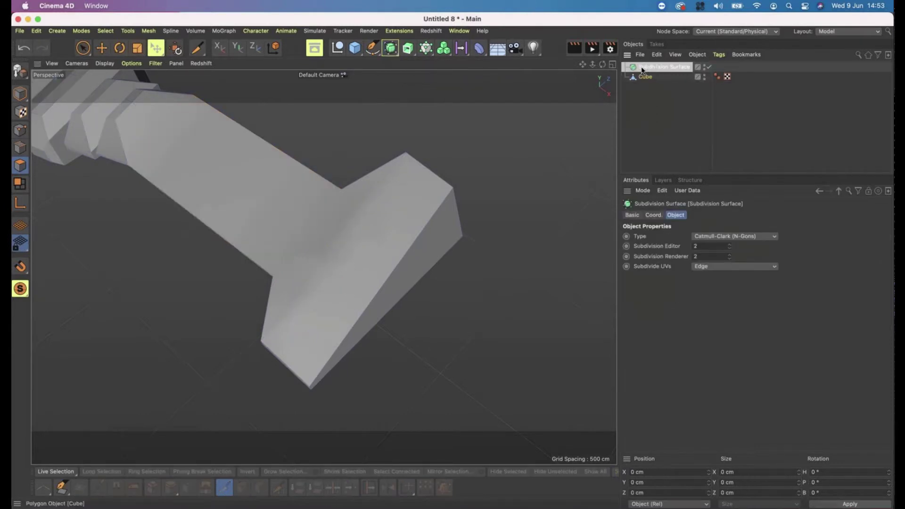
left_click_drag(416, 179, 638, 138, "alt")
left_click(639, 138)
left_click_drag(286, 183, 330, 199, "alt")
- In a new project, add a default cube and make it the child of a Subdivision Surface
key("super+n")
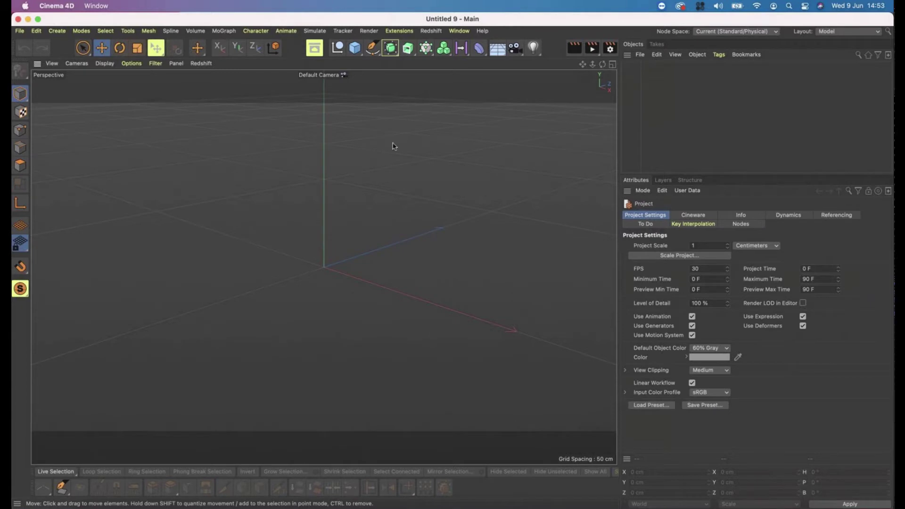
left_click(355, 48)
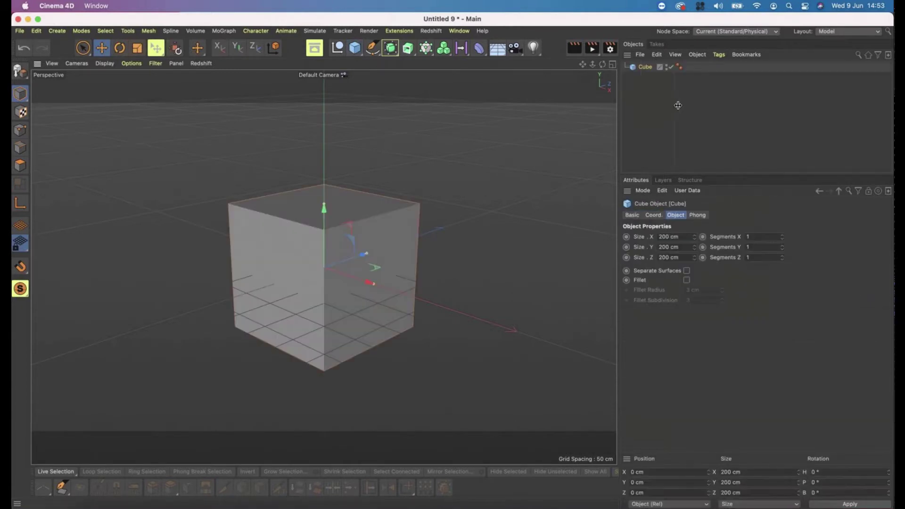
left_click(391, 49)
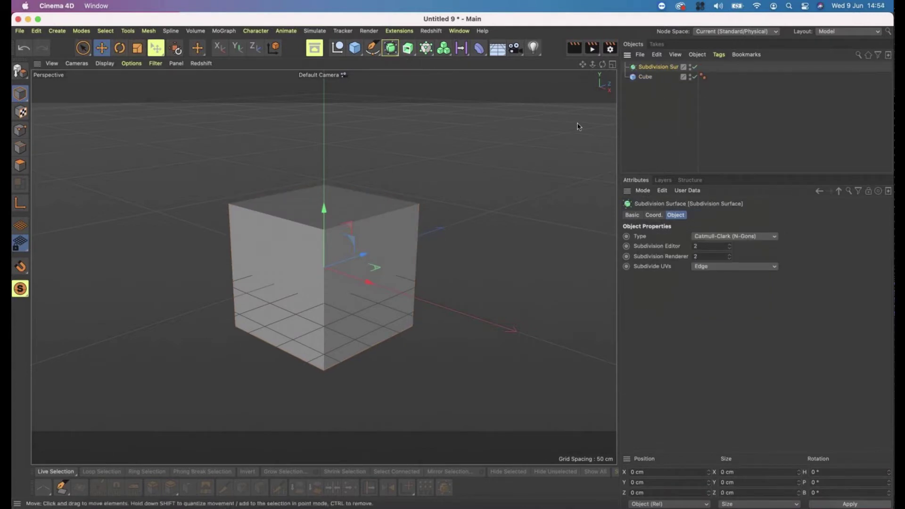
left_click(391, 53)
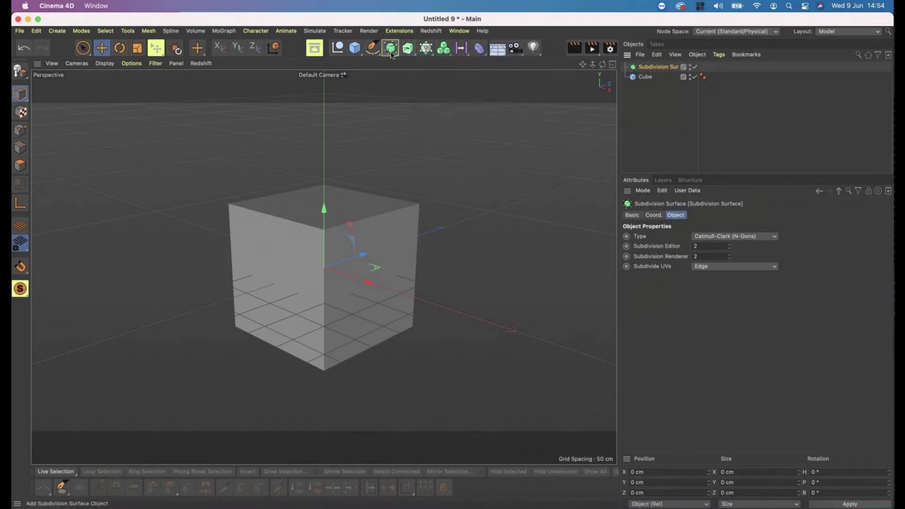
left_click_drag(645, 78, 657, 69)
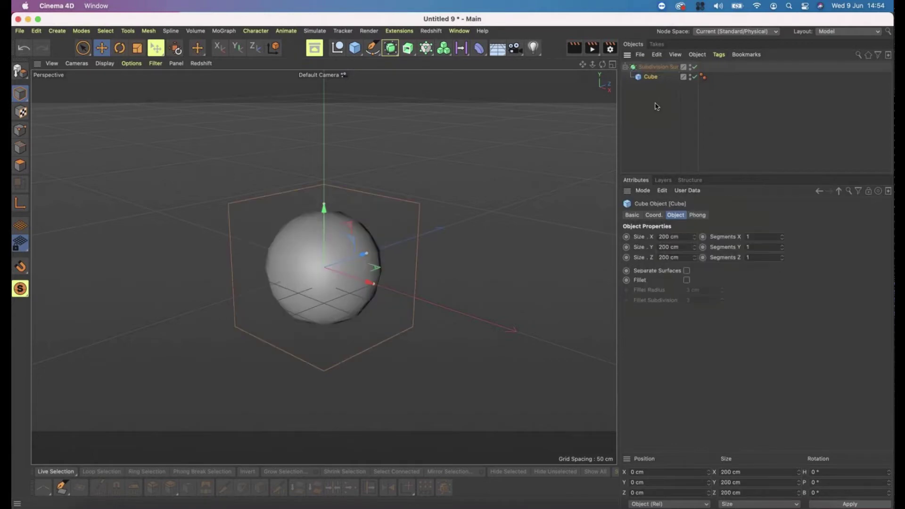
left_click(650, 67)
left_click(649, 76)
left_click(655, 67)
left_click(650, 76)
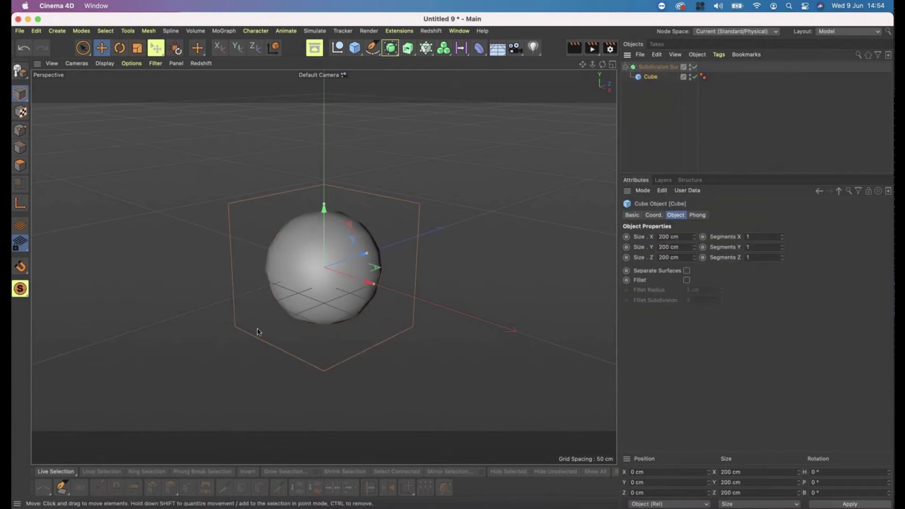
- Disable the Subdivision Surface to inspect the original cube beneath it
left_click(664, 69)
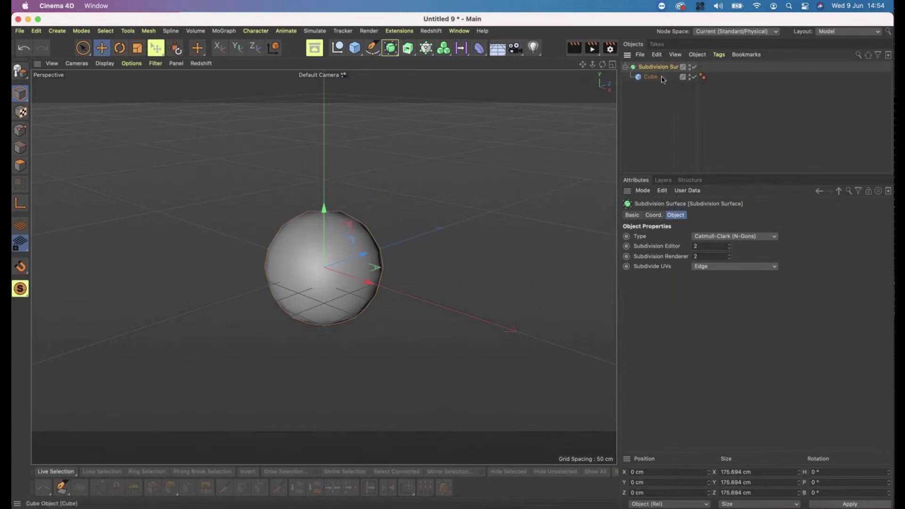
left_click(693, 69)
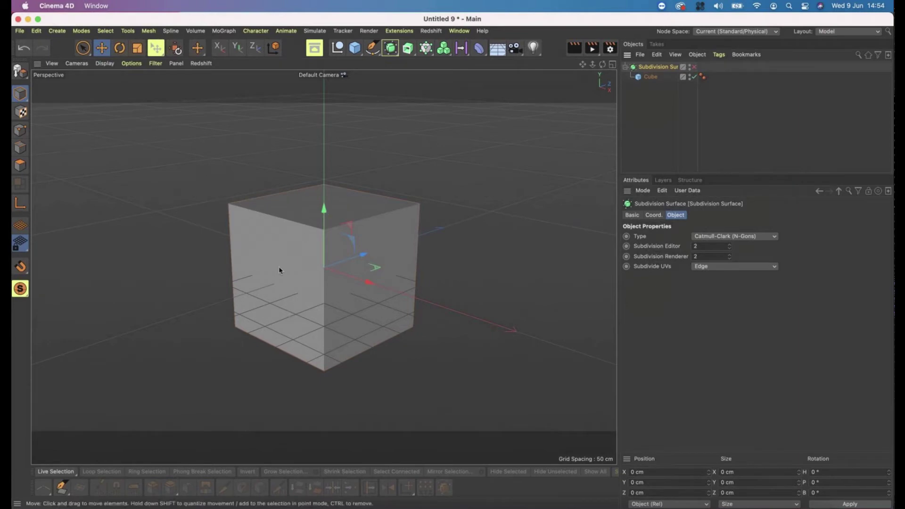
left_click_drag(300, 245, 318, 261, "alt")
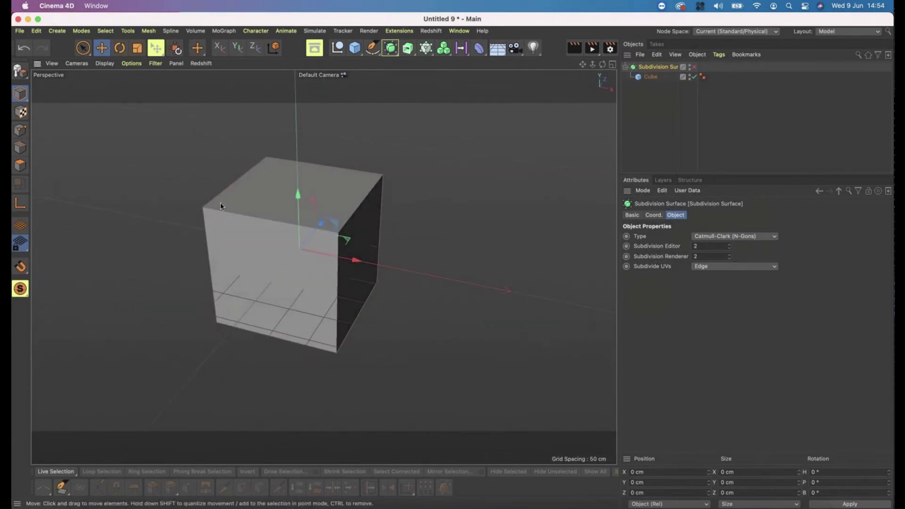
- Set the viewport display to Gouraud Shading (Lines) and re-enable the Subdivision Surface
left_click(105, 65)
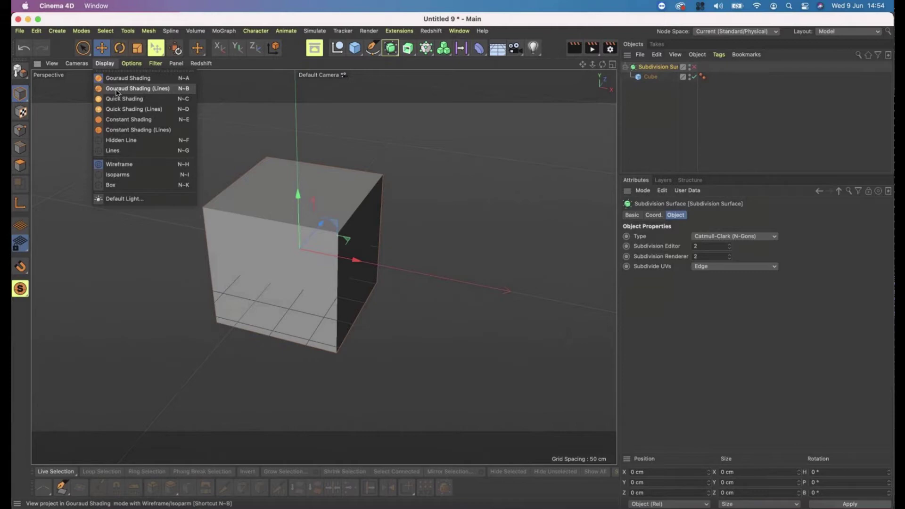
left_click(117, 93)
left_click_drag(245, 212, 205, 211, "alt")
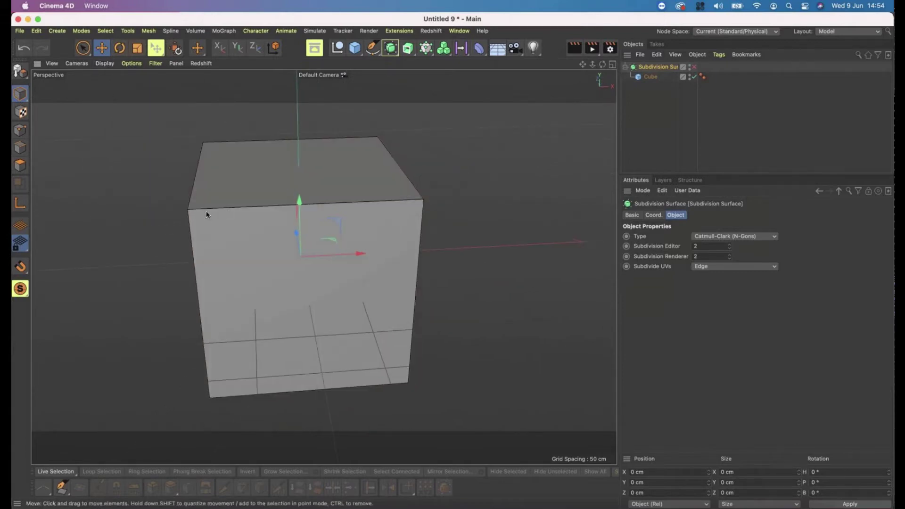
left_click_drag(408, 207, 306, 264, "alt")
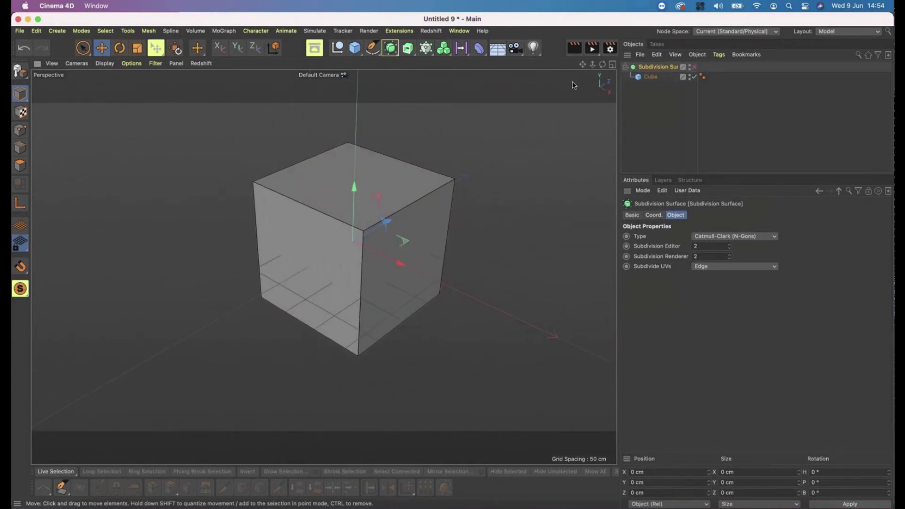
left_click(695, 68)
left_click_drag(330, 227, 392, 235, "alt")
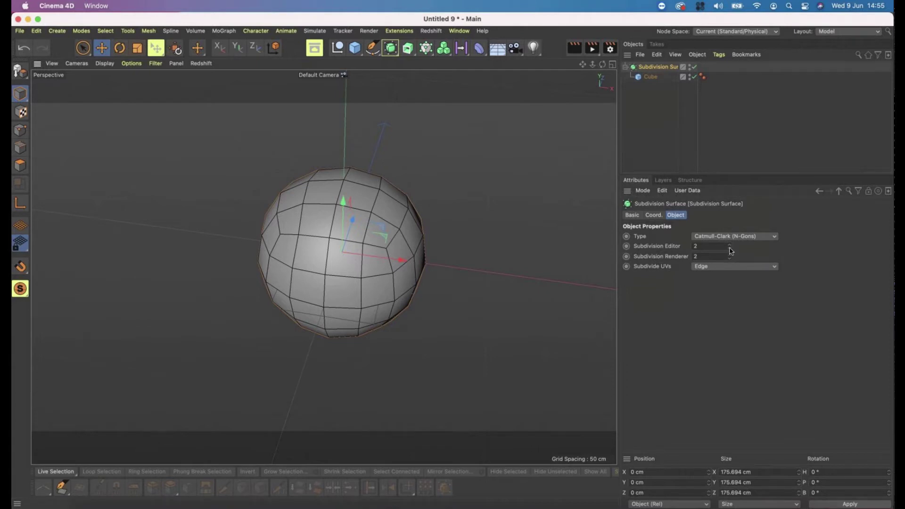
- Lower the editor and renderer subdivision levels to 0, and raise the editor level to 1
left_click_drag(730, 250, 730, 257)
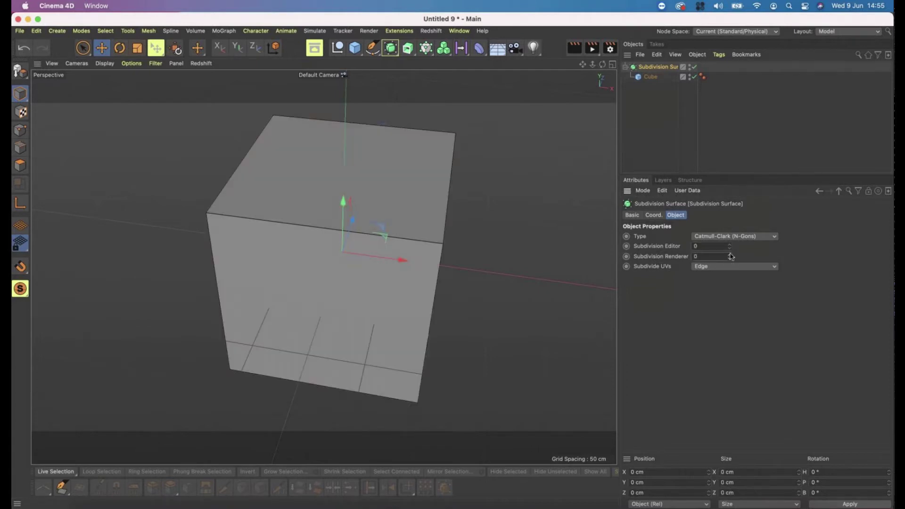
left_click(731, 247)
left_click_drag(377, 235, 338, 339, "alt")
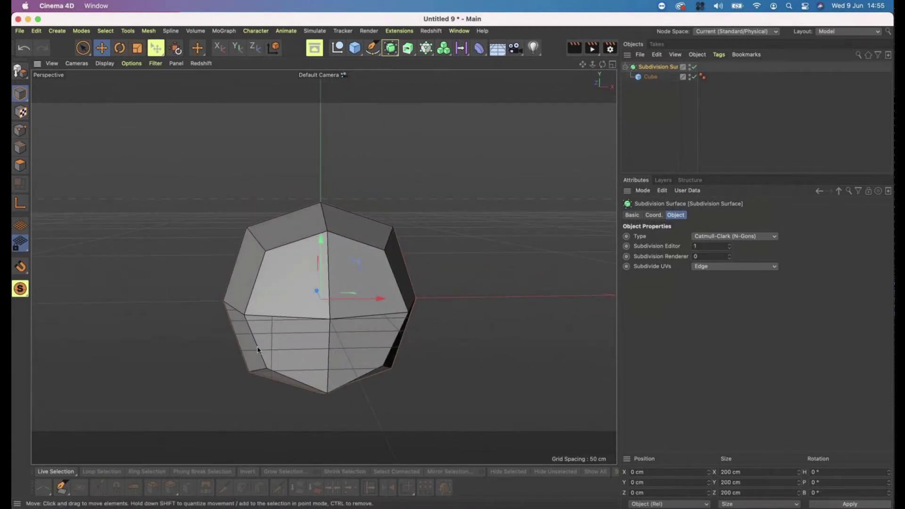
left_click_drag(328, 325, 424, 306, "alt")
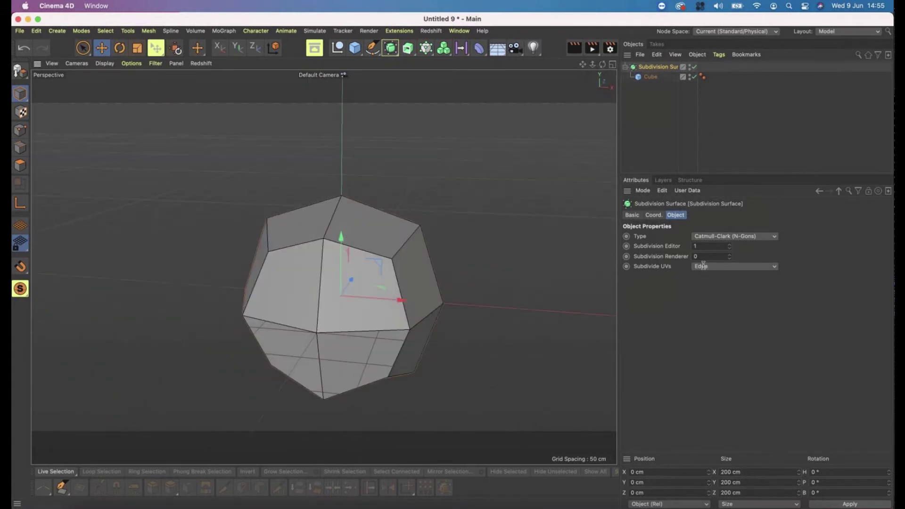
- Raise the Subdivision Surface's editor level one step at a time up to 4
left_click(729, 244)
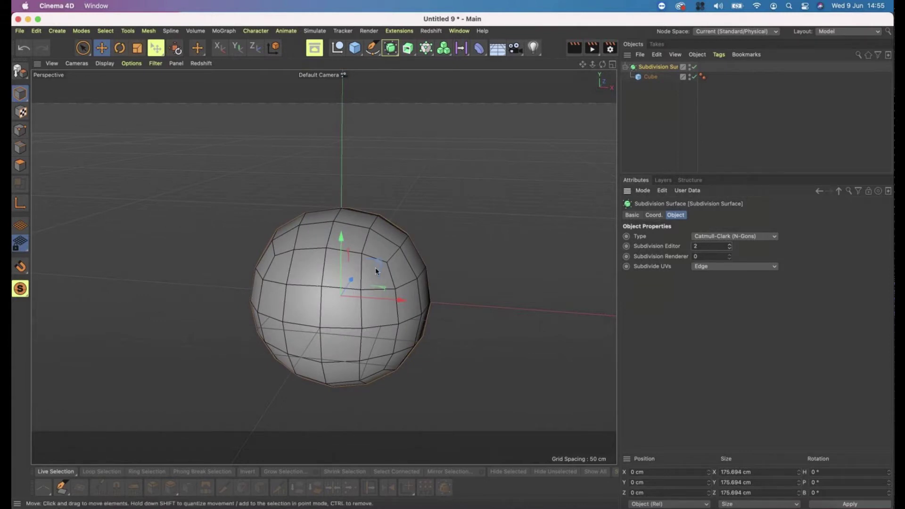
left_click(729, 246)
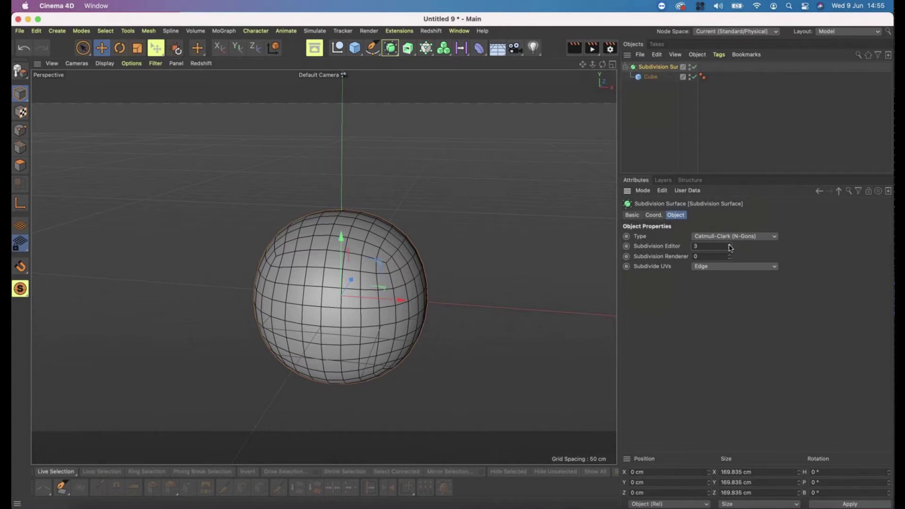
left_click(729, 246)
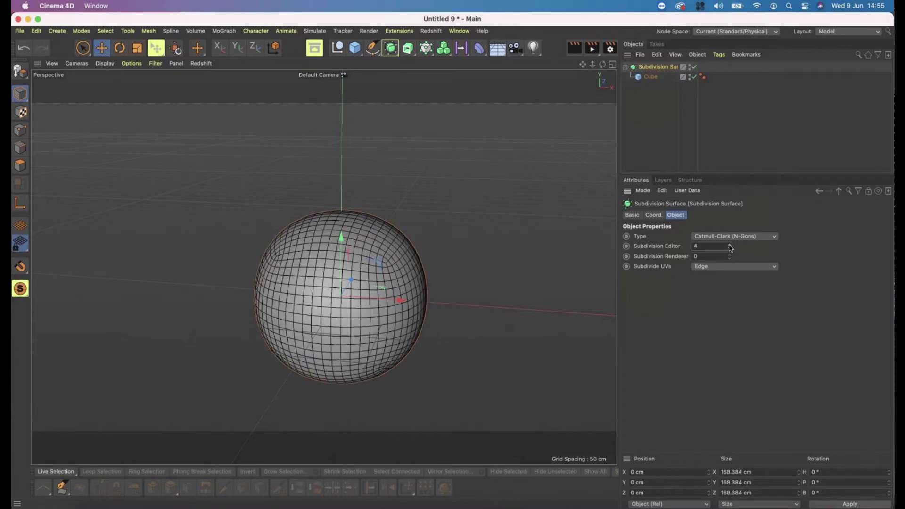
- Set both the editor and renderer subdivision levels of the Subdivision Surface to 2
left_click(730, 250)
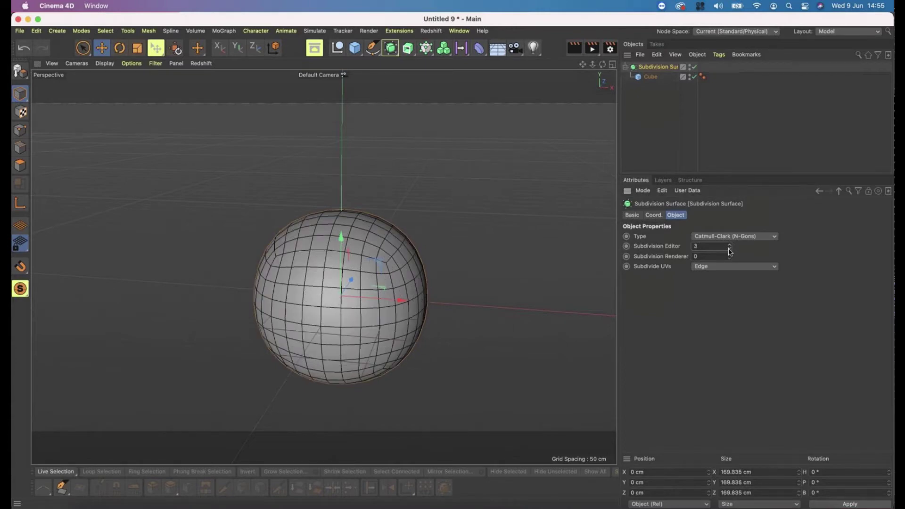
left_click(730, 250)
left_click(729, 254)
left_click(729, 254)
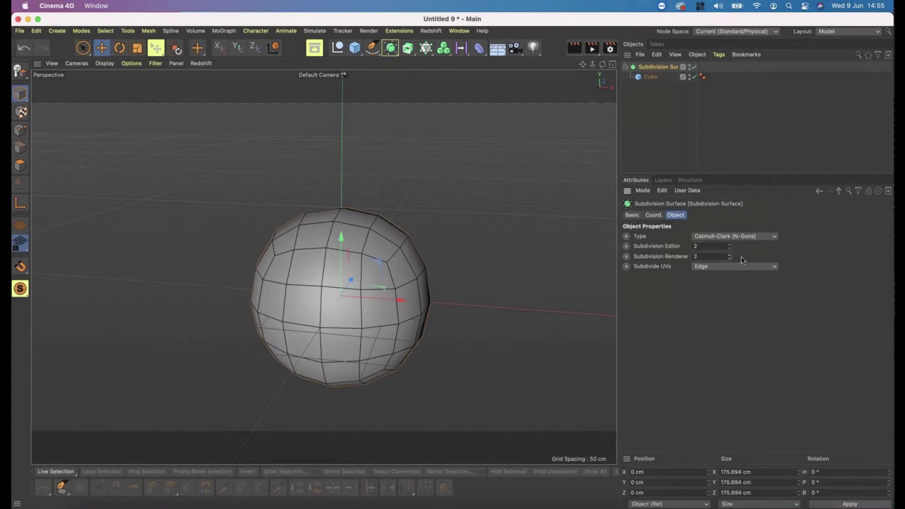
left_click_drag(297, 227, 319, 234, "alt")
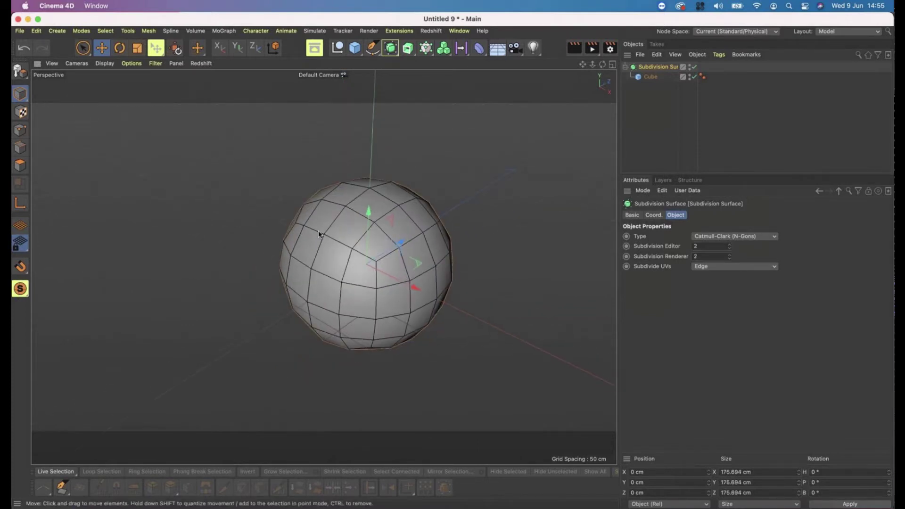
- Resize the cube inside the Subdivision Surface to about 153 cm in Y and 232 cm in Z
left_click(650, 77)
left_click_drag(425, 254, 344, 130, "alt")
left_click_drag(340, 183, 343, 182)
left_click_drag(396, 196, 427, 177)
left_click_drag(344, 187, 342, 159)
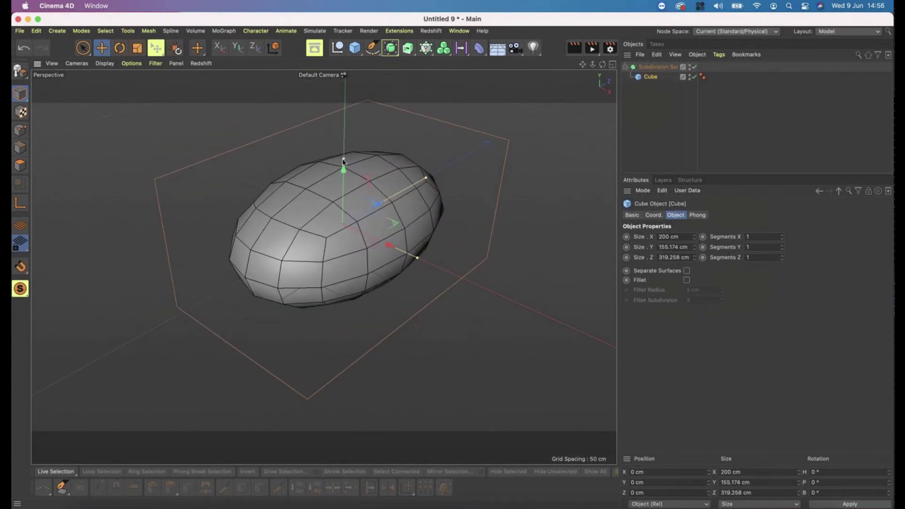
left_click_drag(423, 183, 461, 235)
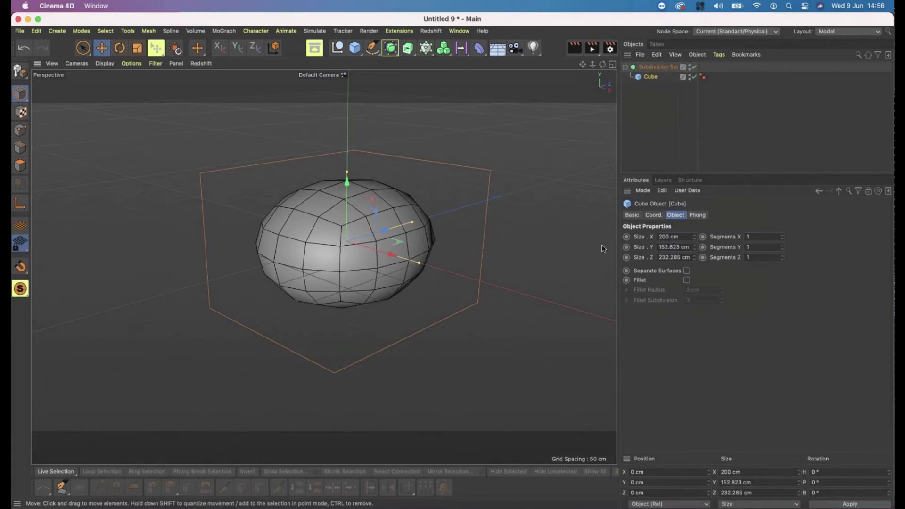
- Set the cube's X, Y and Z segments to 2 each
left_click(782, 235)
left_click(783, 246)
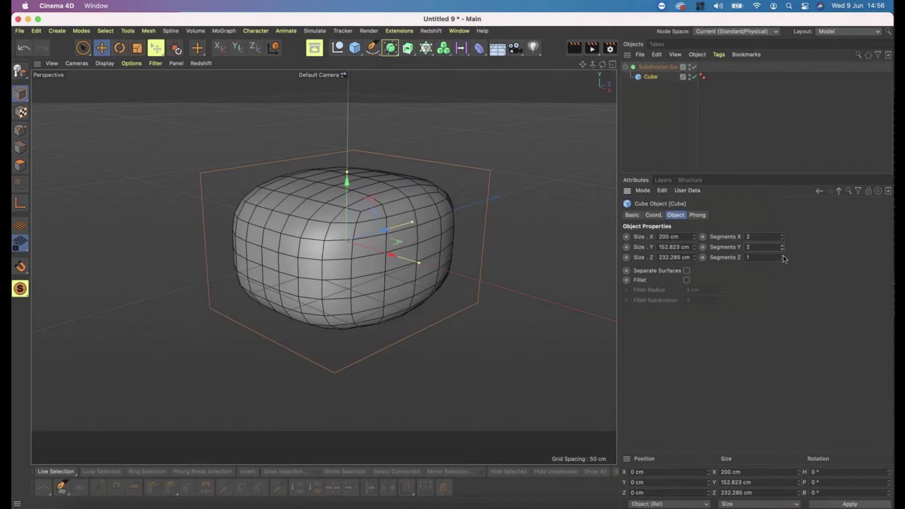
left_click(782, 256)
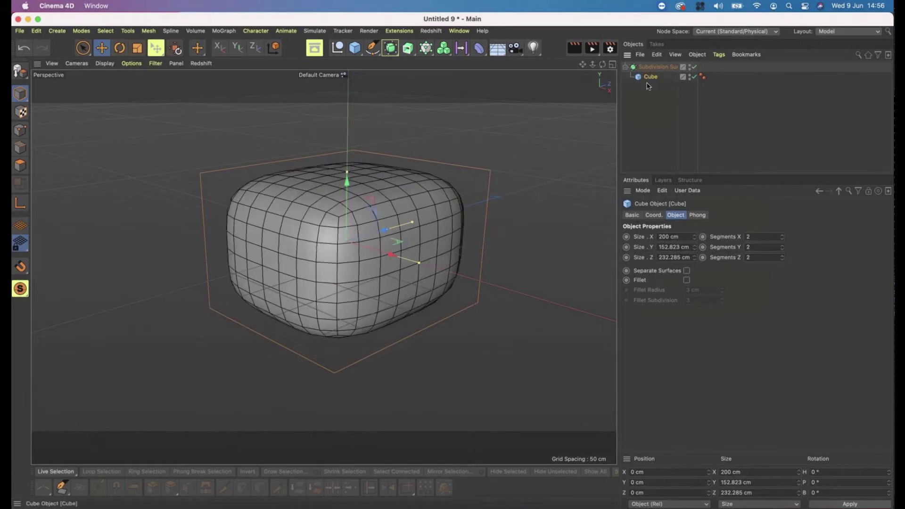
- Toggle the Subdivision Surface off and on to compare the segmented cube with its smoothed mesh from several angles
left_click(694, 67)
left_click_drag(436, 241, 207, 218, "alt")
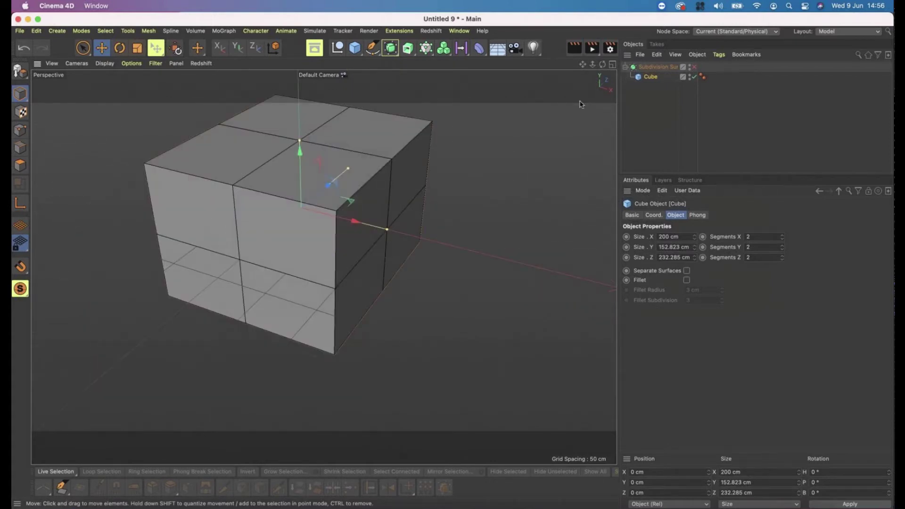
left_click(694, 66)
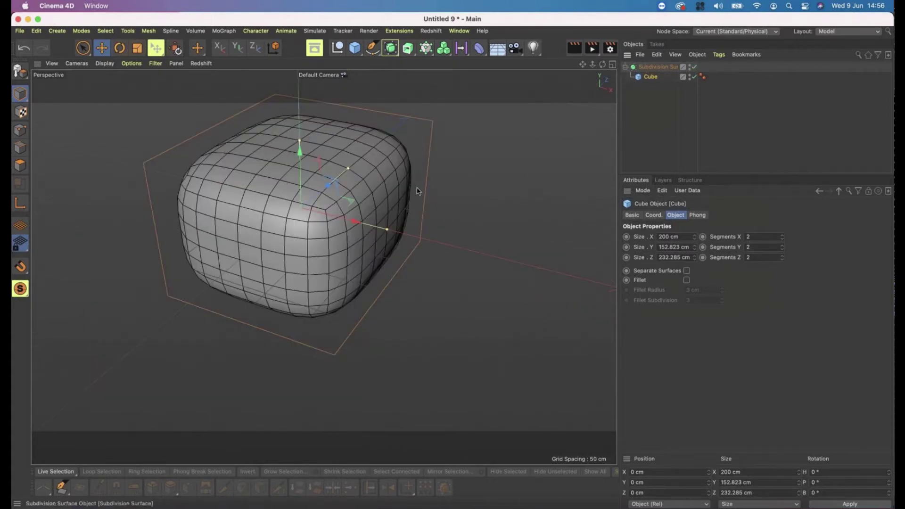
left_click_drag(357, 199, 201, 223, "alt")
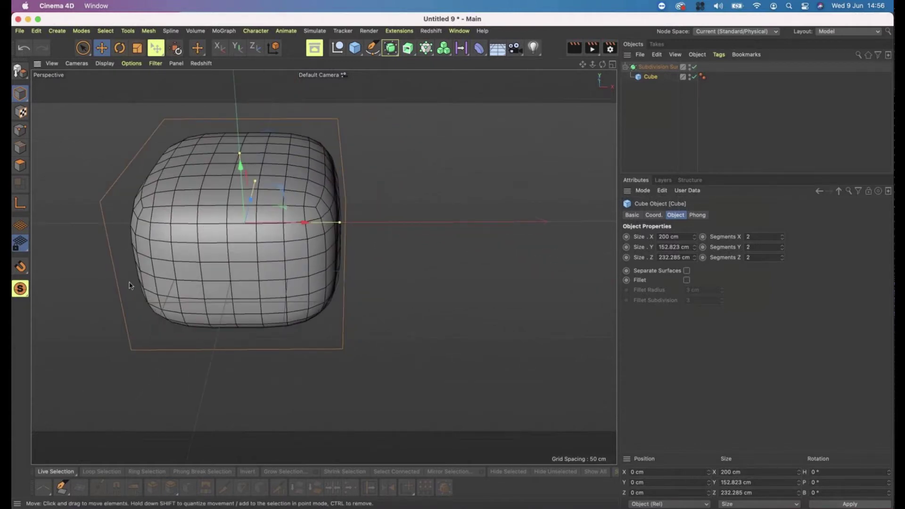
left_click_drag(214, 252, 198, 283, "alt")
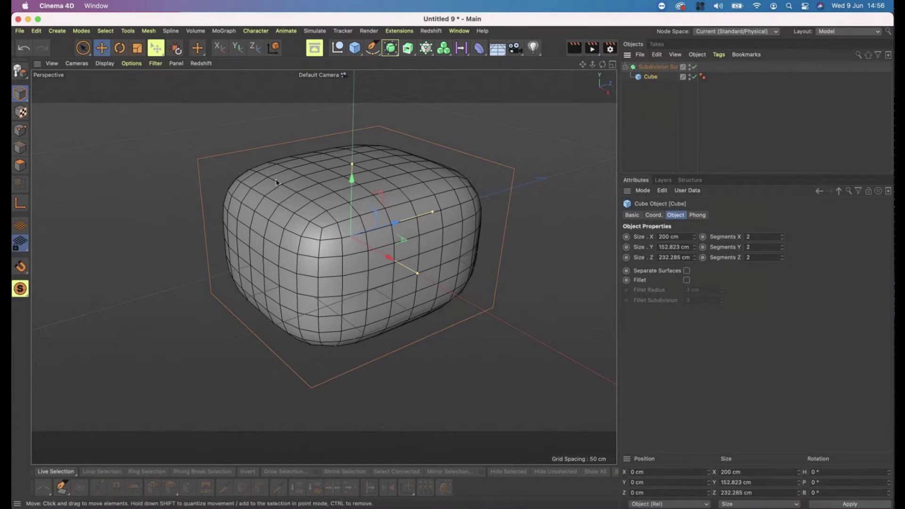
left_click_drag(420, 235, 618, 110, "alt")
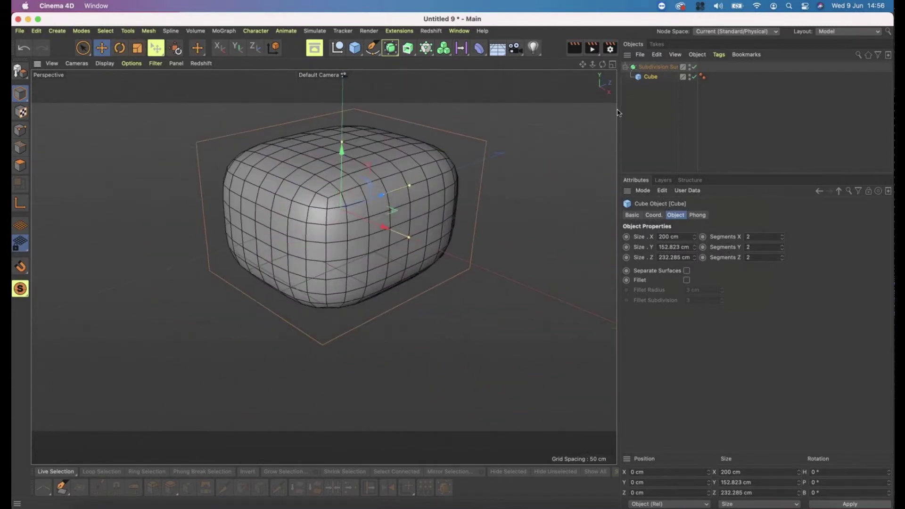
- Convert the cube under the Subdivision Surface to an editable polygon object, and select the Subdivision Surface
left_click(651, 68)
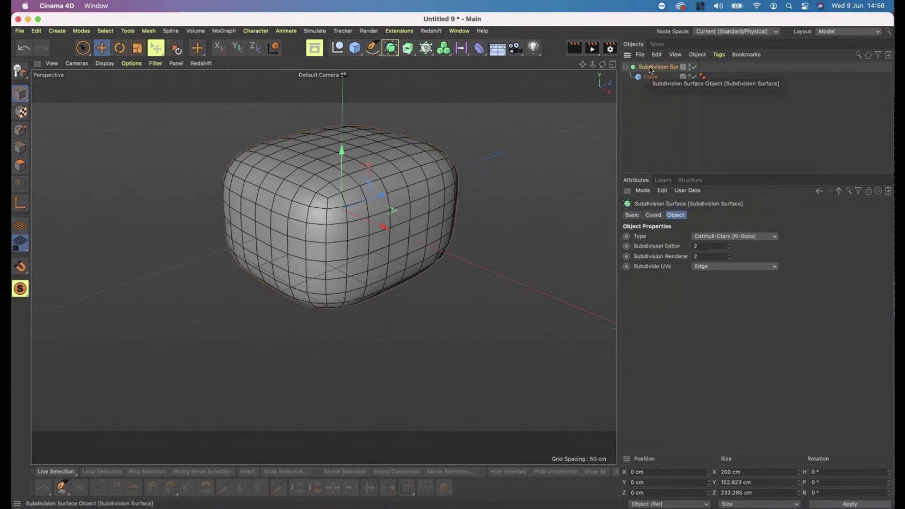
left_click(648, 77)
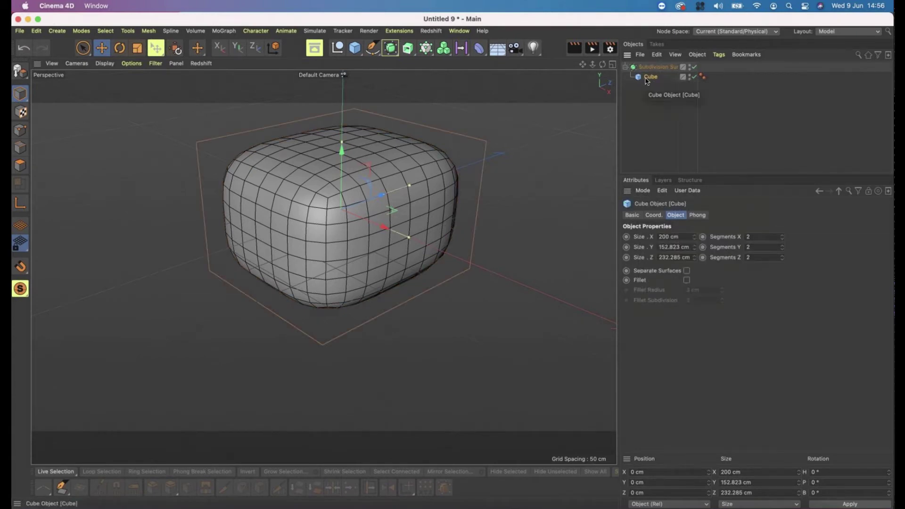
key("c")
left_click(634, 69)
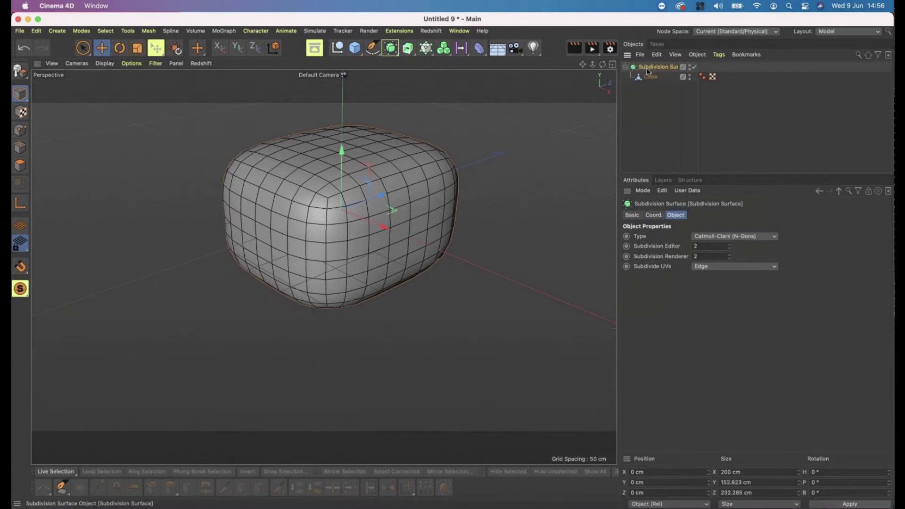
- Switch the editable cube to polygon editing and pick individual faces on its smoothed sides one at a time
left_click(649, 78)
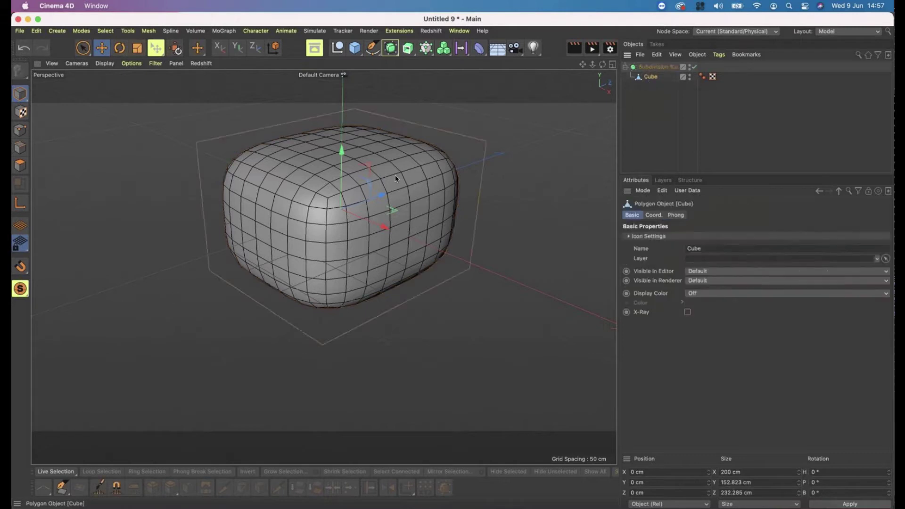
left_click(20, 165)
left_click(301, 215)
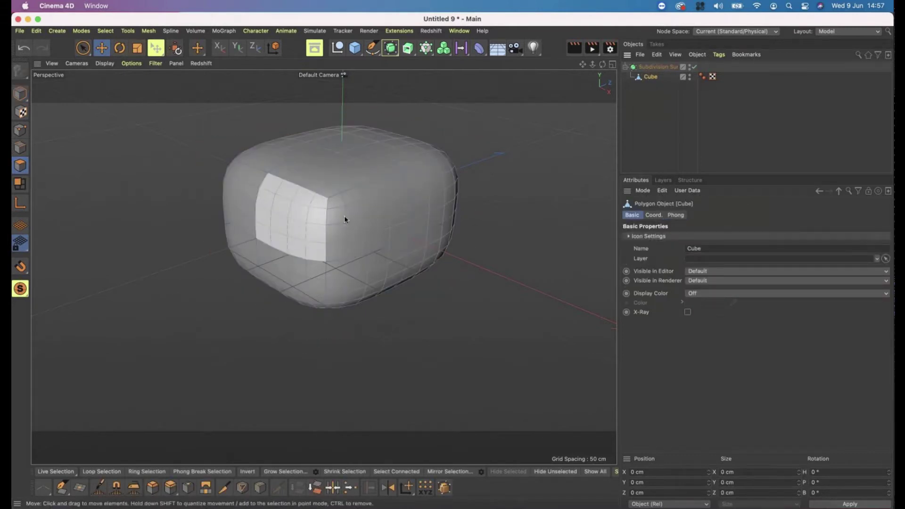
left_click(410, 202)
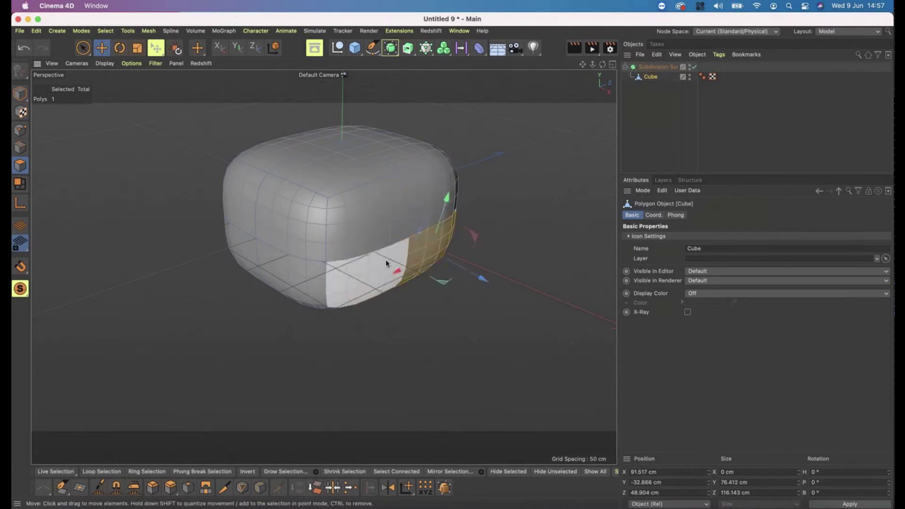
left_click(386, 259)
left_click(362, 203)
left_click(284, 203)
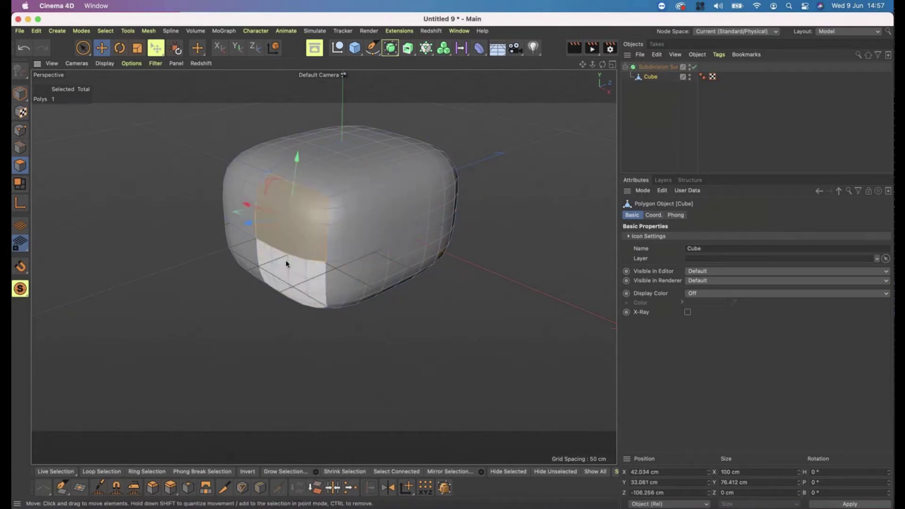
left_click(286, 260)
- Turn the Subdivision Surface off, pick individual faces on the unsmoothed cube for comparison, and turn the smoothing back on
left_click(695, 66)
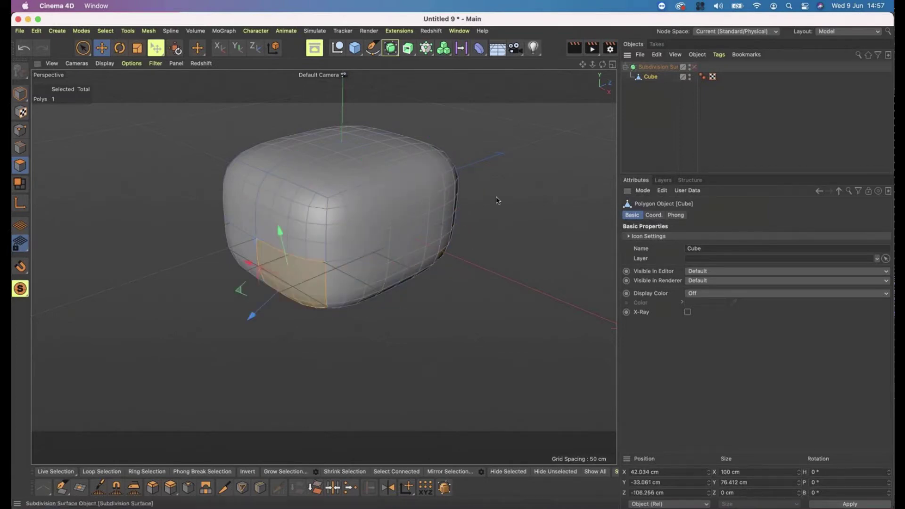
left_click(353, 210)
left_click(423, 162)
left_click(408, 153)
left_click(288, 150)
left_click(253, 205)
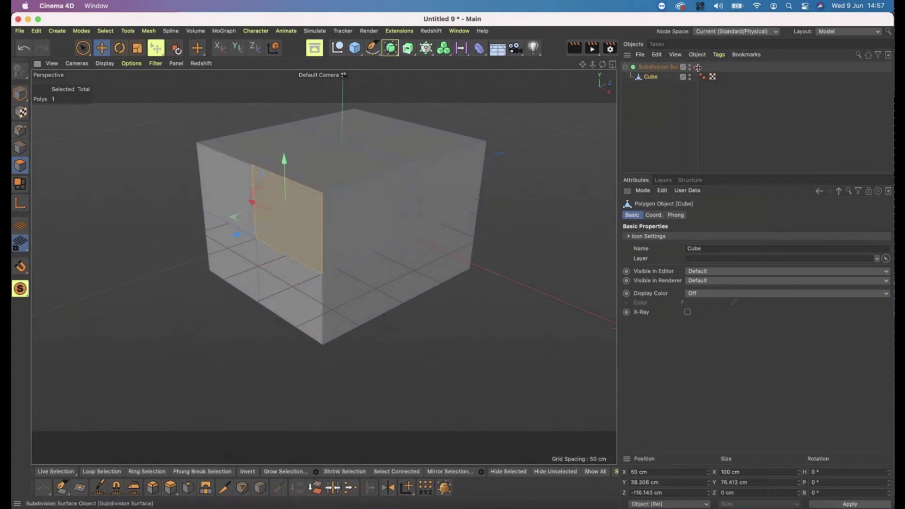
key("q")
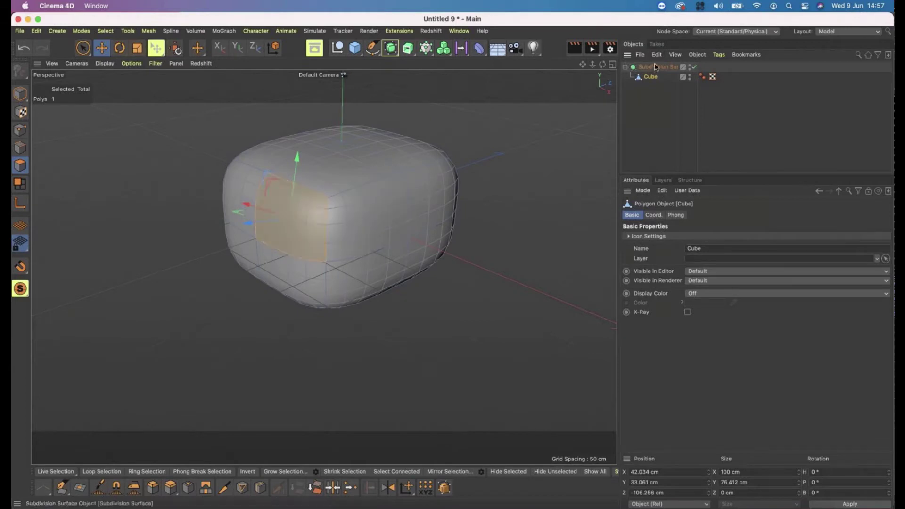
- Extrude the two upper polygons on the cube's positive X side by about 128 cm and move them outward and upward
left_click_drag(289, 248, 326, 241, "alt")
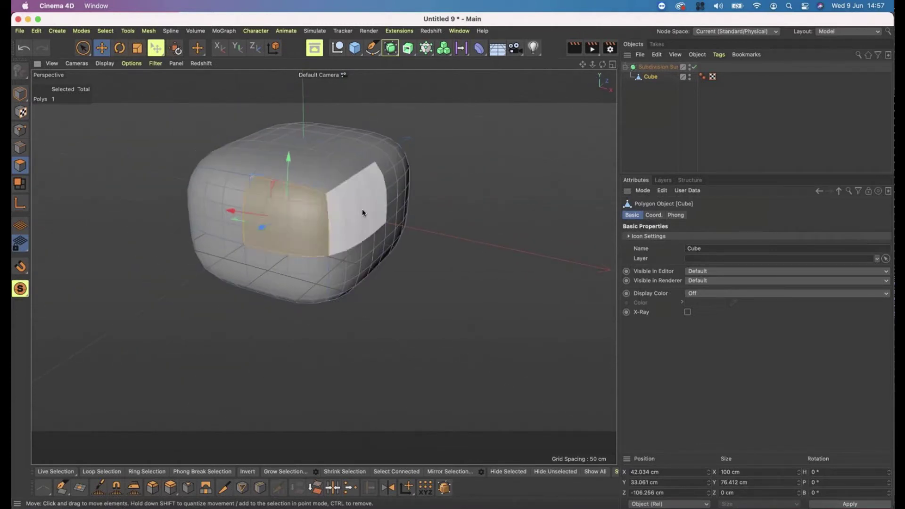
left_click(387, 203)
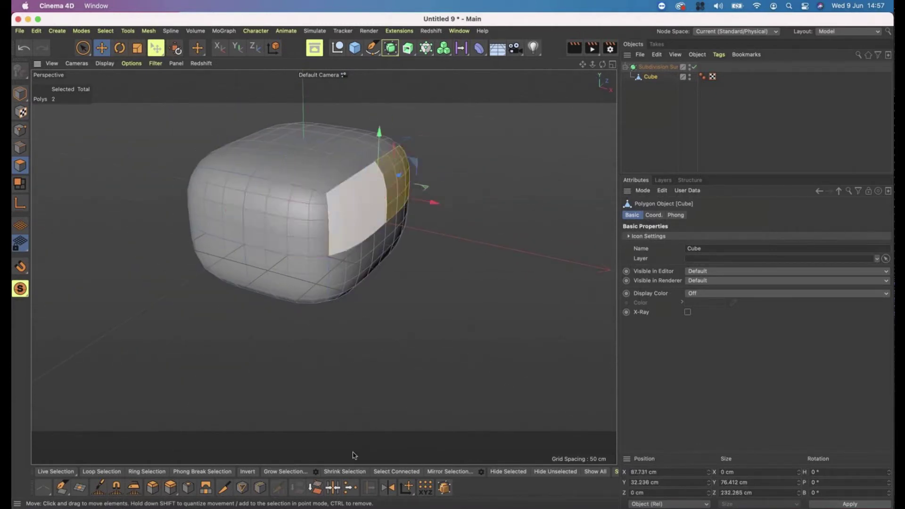
left_click(171, 488)
left_click_drag(455, 269, 297, 385)
left_click_drag(453, 263, 300, 78, "alt")
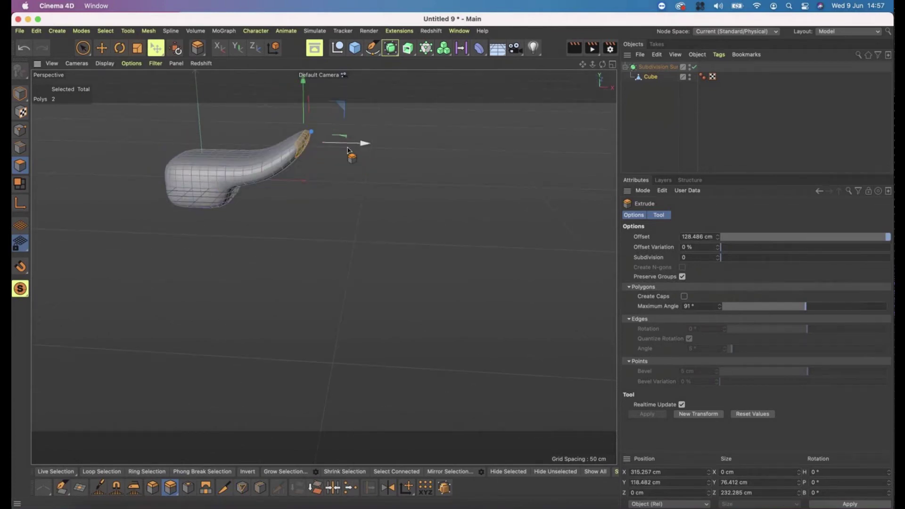
- Bevel the two polygons at the raised end with an offset and extrusion of about 26.7 cm each
left_click(171, 487)
left_click_drag(455, 265, 456, 263)
left_click_drag(234, 179, 372, 188, "alt")
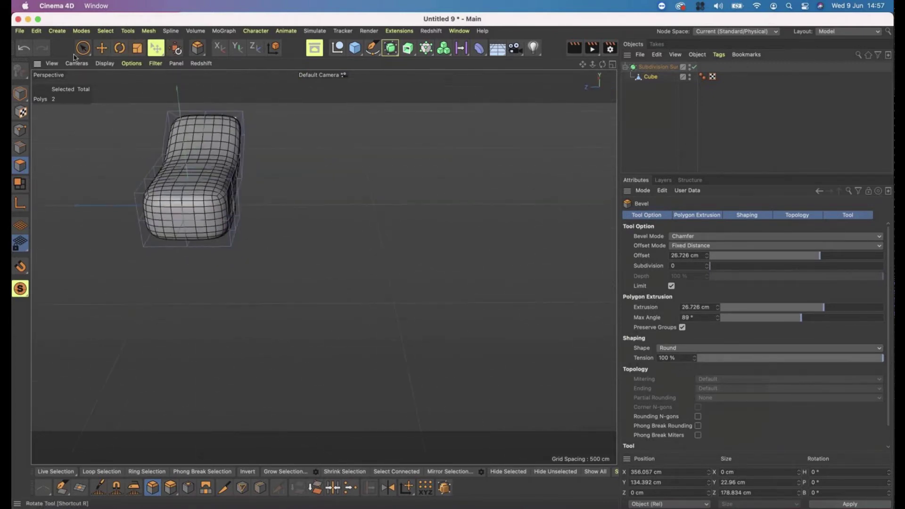
- Select all four polygons on the opposite, negative X end of the mesh with Live Selection
left_click(82, 48)
left_click_drag(146, 185, 146, 141, "alt")
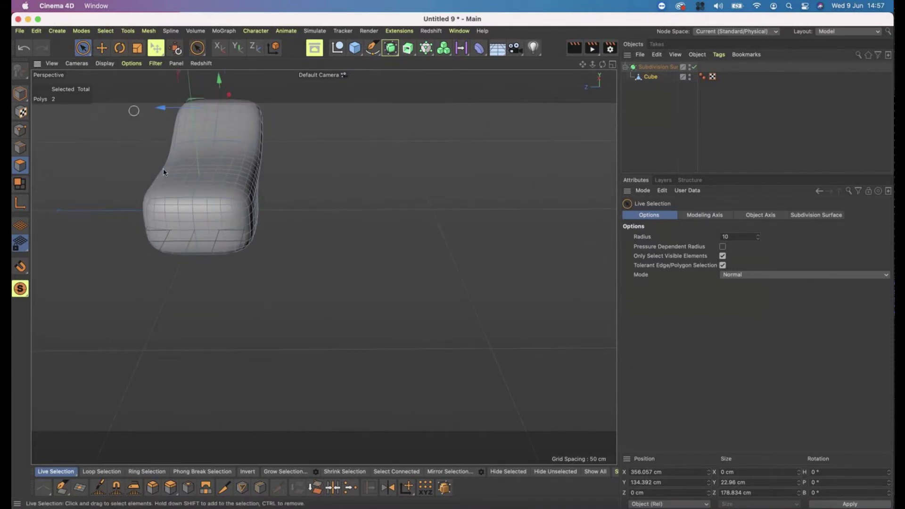
left_click(173, 218)
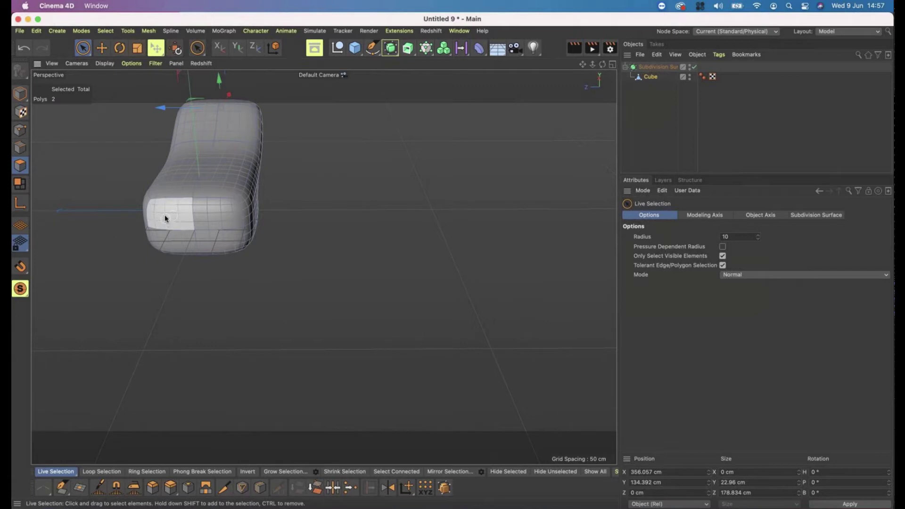
left_click(173, 215)
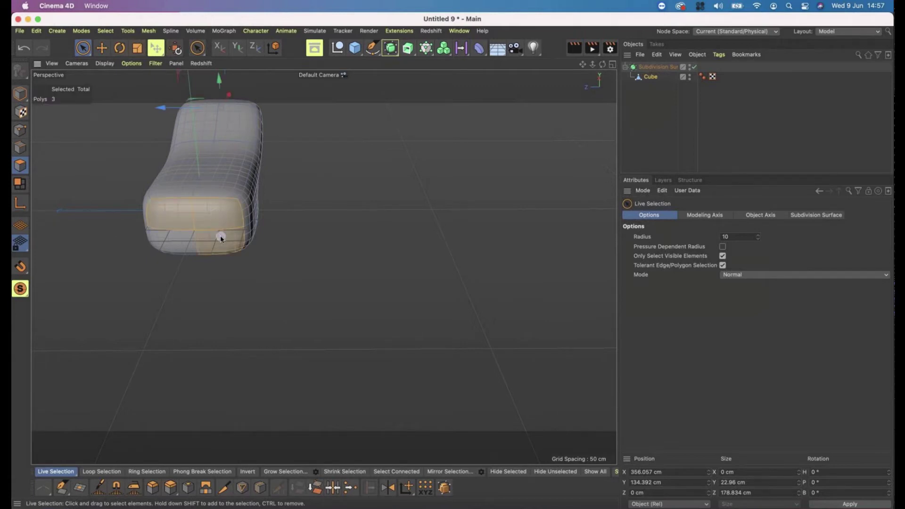
left_click(183, 240, "shift")
left_click_drag(198, 236, 193, 211, "alt")
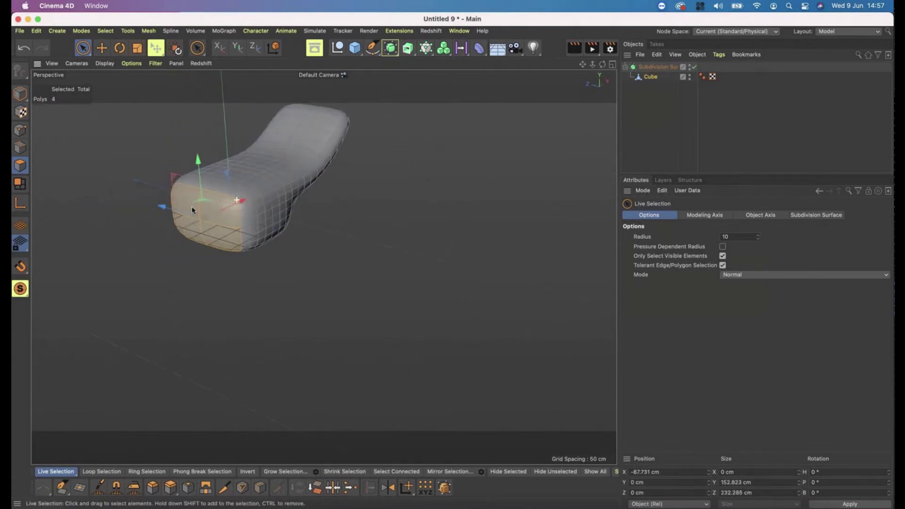
- Widen the four end polygons with an inner extrude of about -118 cm, and extrude them outward about 310 cm
left_click(188, 488)
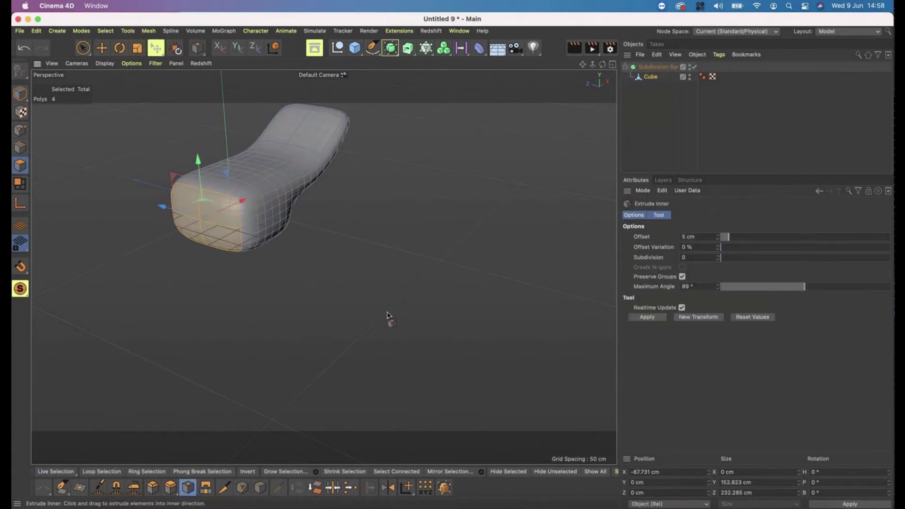
left_click_drag(453, 263, 182, 191)
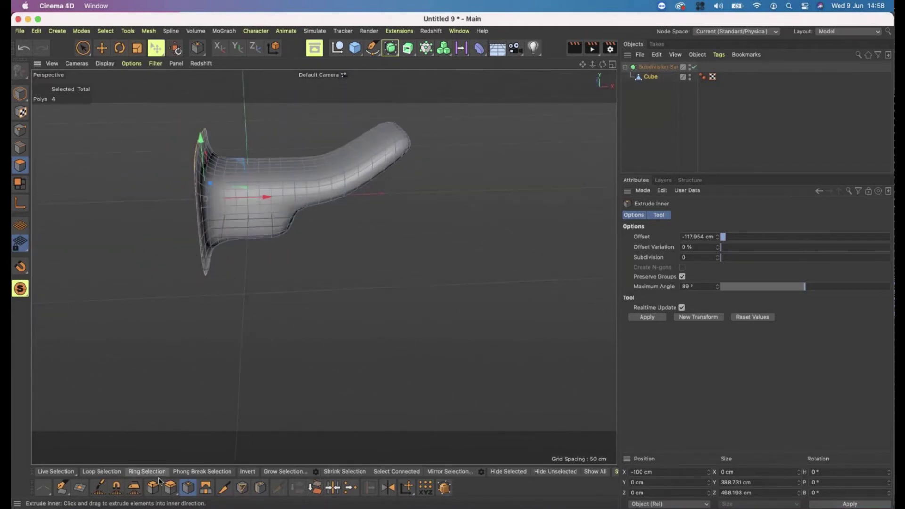
left_click(170, 487)
left_click_drag(452, 263, 302, 207)
- Toggle the Subdivision Surface off and on to compare the low-poly mesh with the smoothed form from several angles
left_click(694, 67)
left_click_drag(389, 204, 330, 203, "alt")
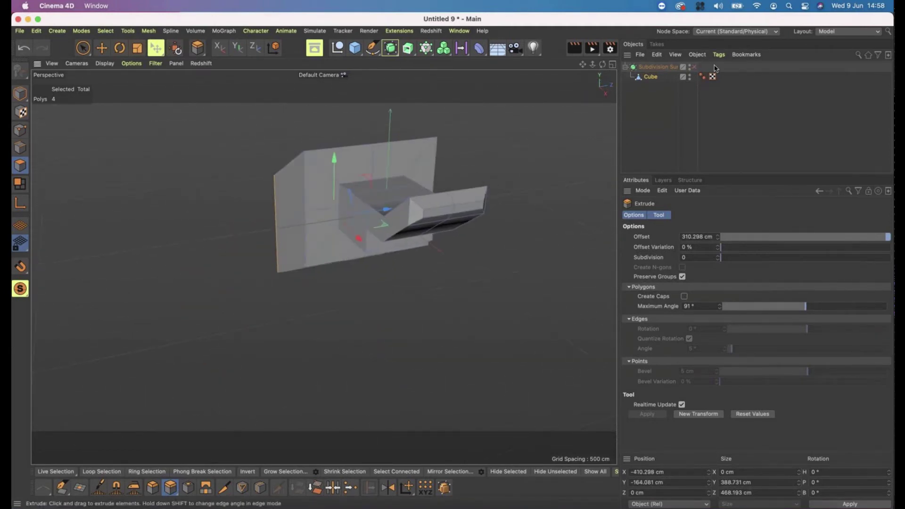
left_click(694, 67)
left_click_drag(459, 202, 250, 187, "alt")
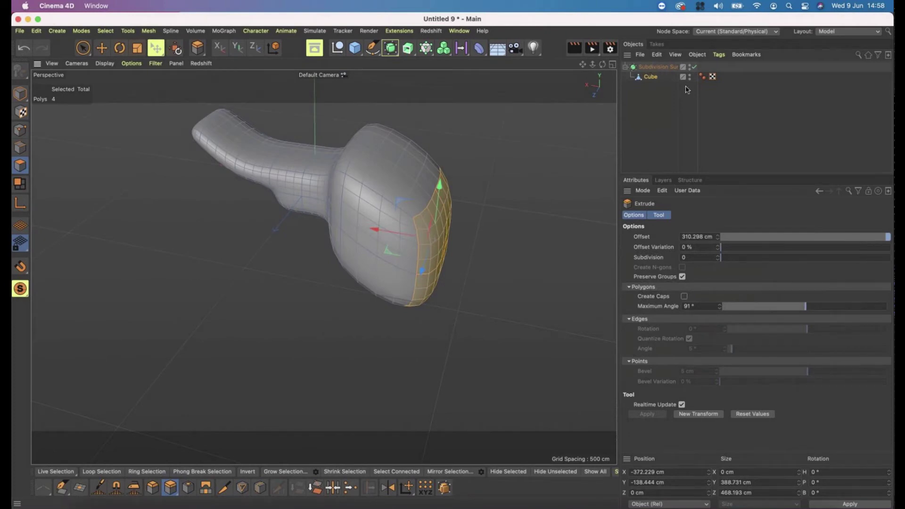
- In a new project, add a cube and a Subdivision Surface, convert the cube to editable, and make it the surface's child
key("super+n")
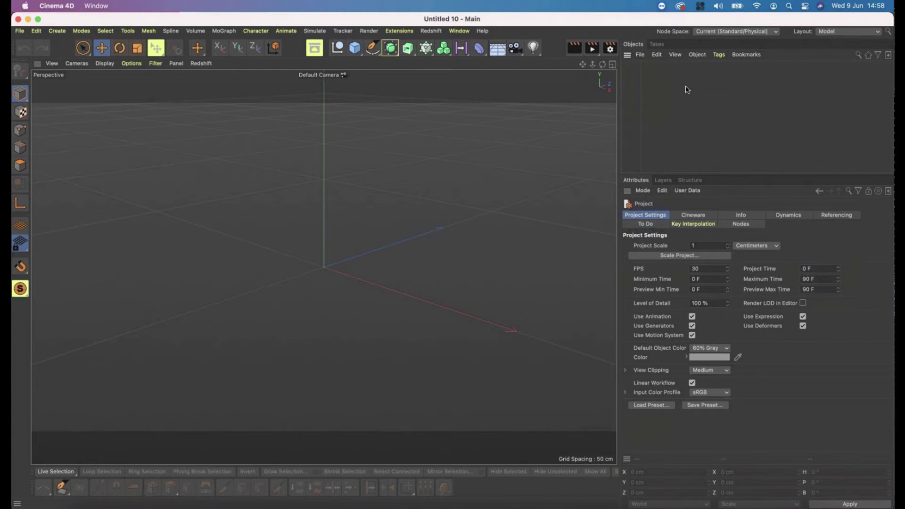
left_click(355, 48)
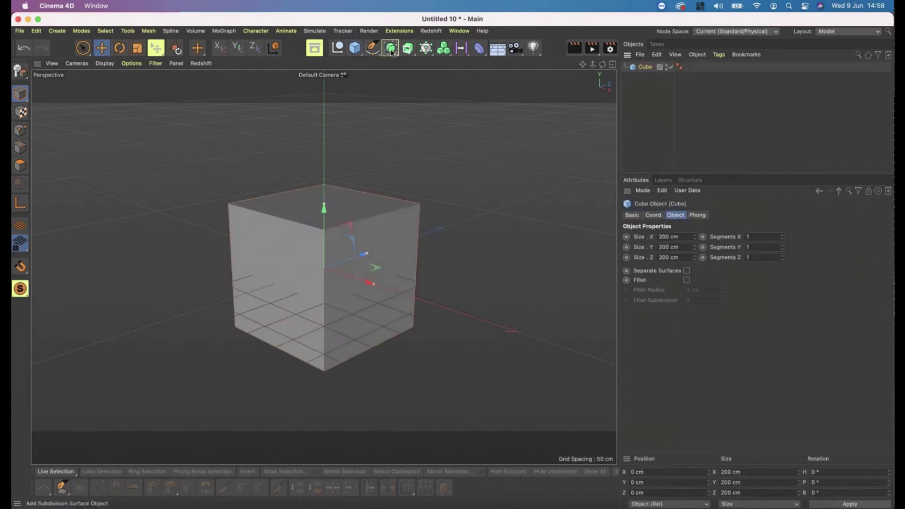
left_click(408, 48)
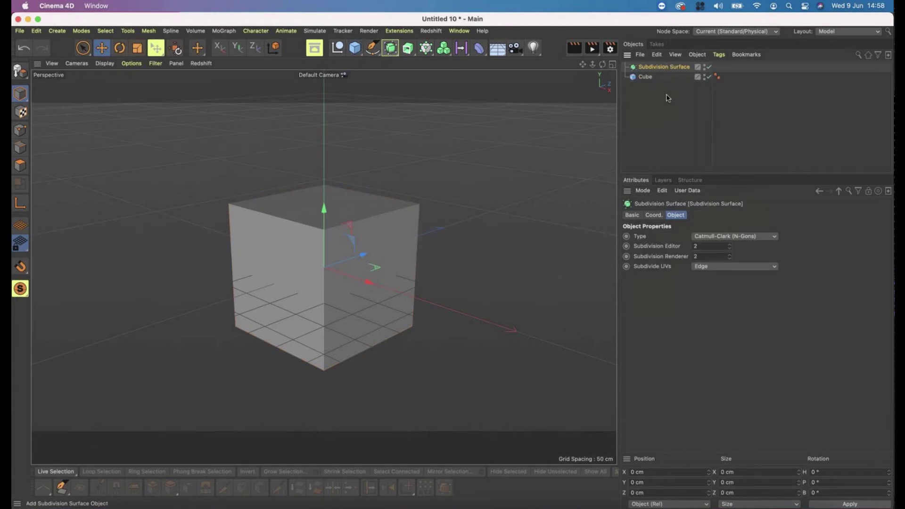
left_click(644, 77)
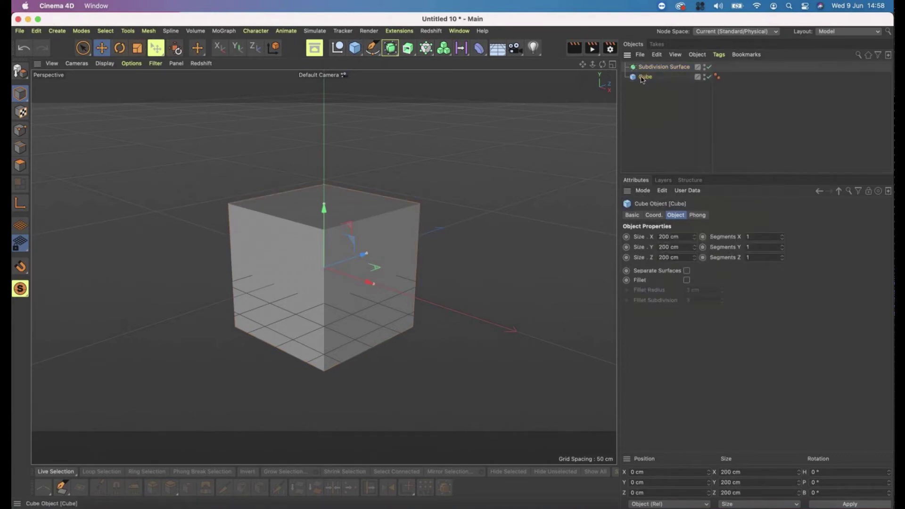
key("c")
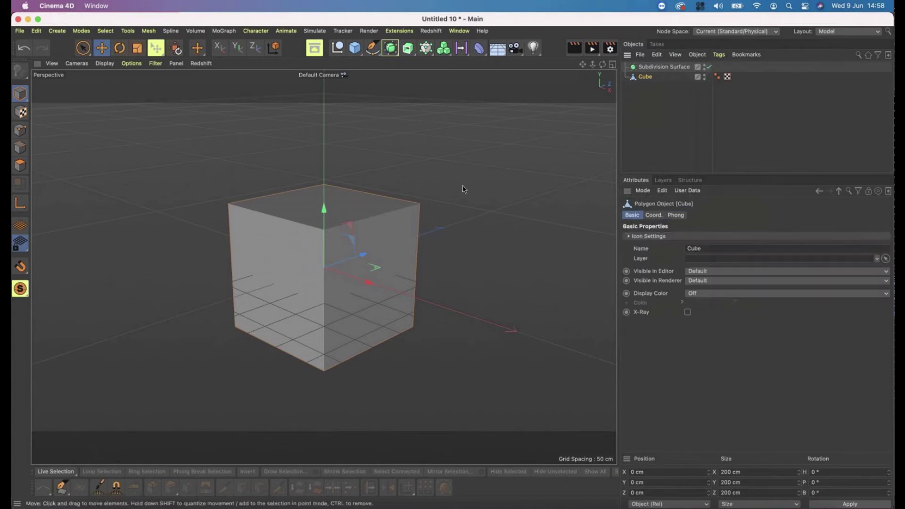
left_click_drag(646, 83, 652, 71)
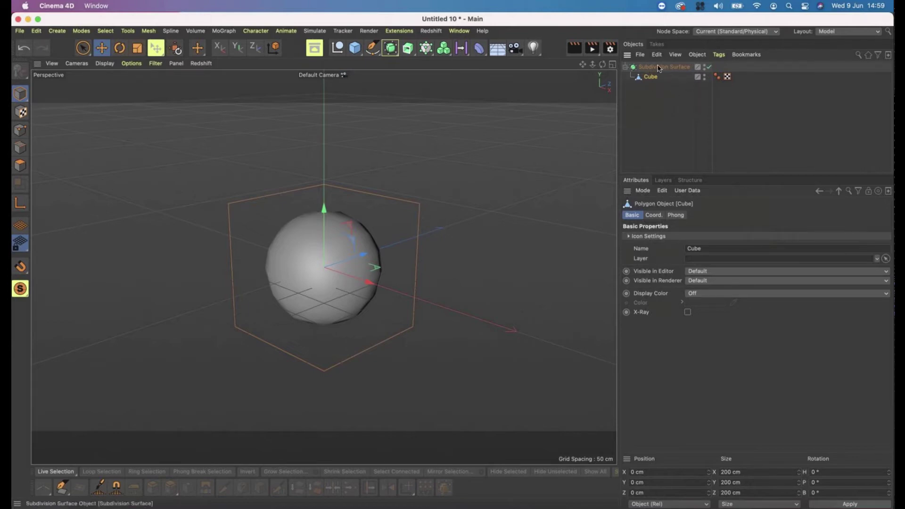
- In polygon mode, select the cube's negative Z face and extrude it 200 cm
left_click(653, 67)
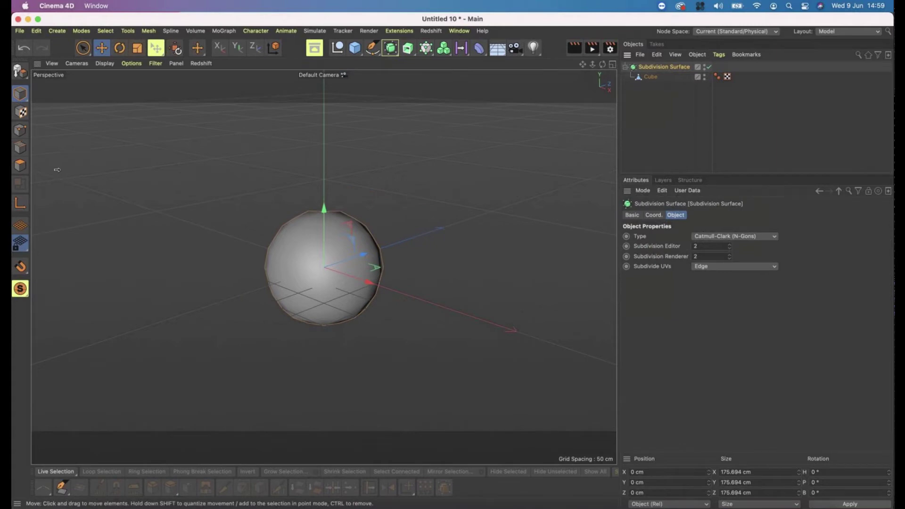
left_click(21, 167)
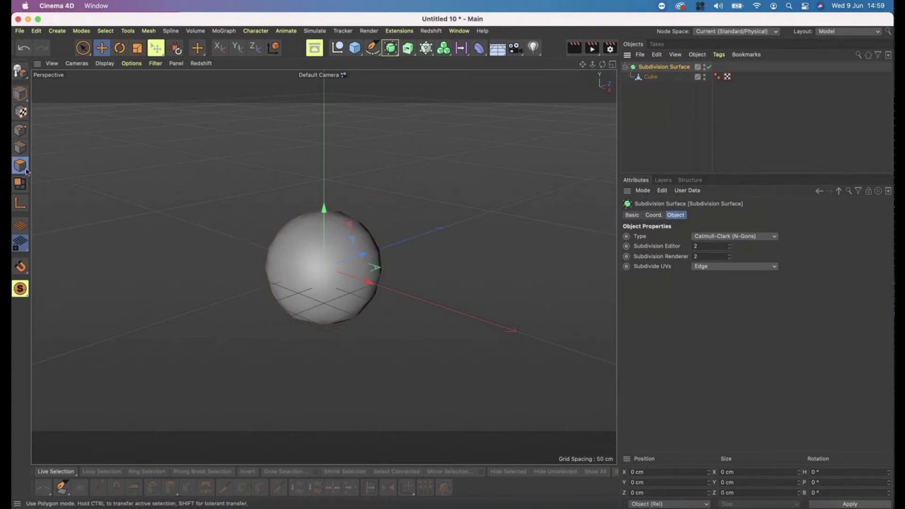
left_click(650, 77)
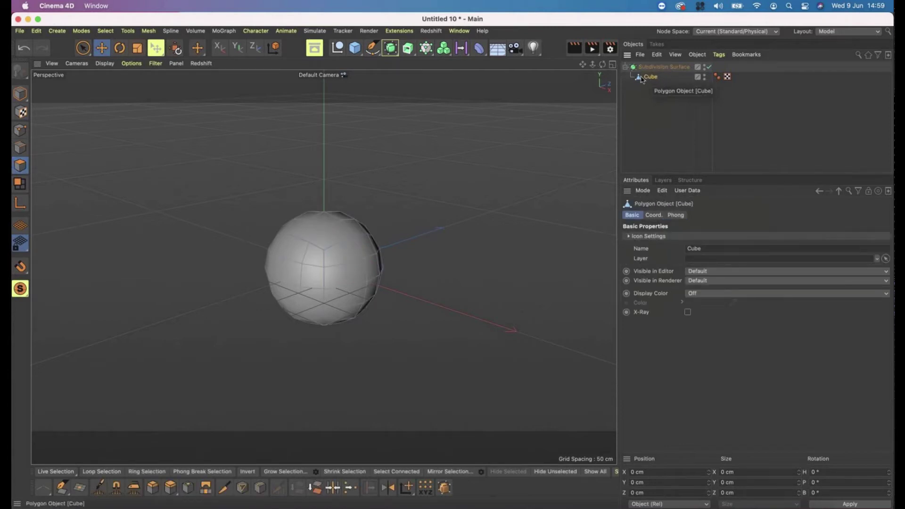
left_click(308, 267)
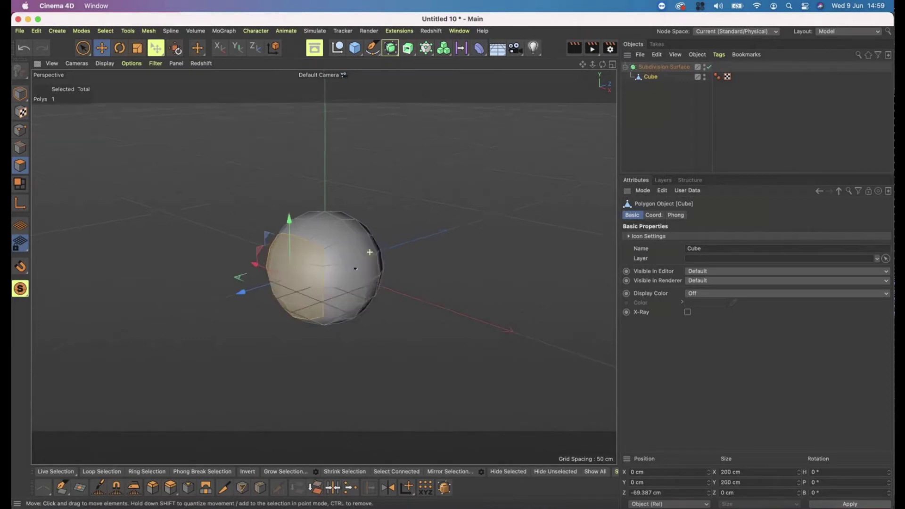
left_click_drag(355, 249, 428, 263, "alt")
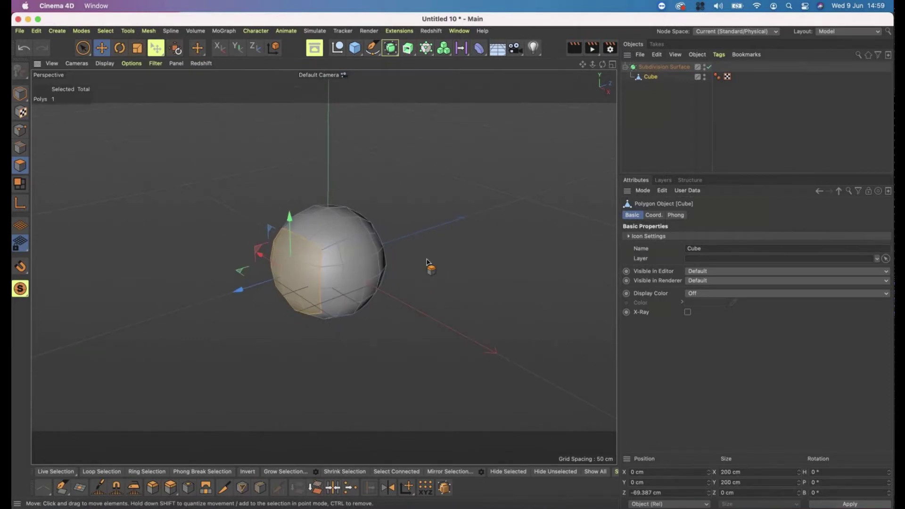
key("d")
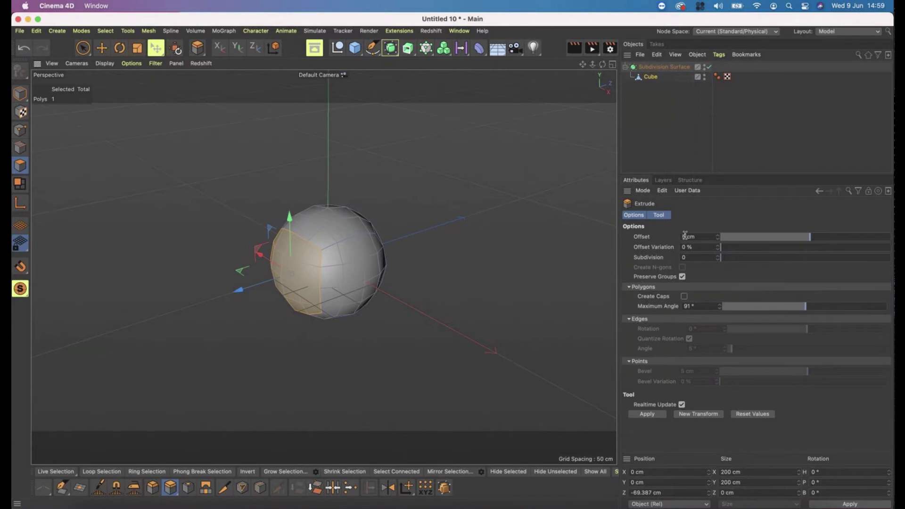
double_click(685, 236)
key("Return")
left_click_drag(340, 302, 424, 279, "alt")
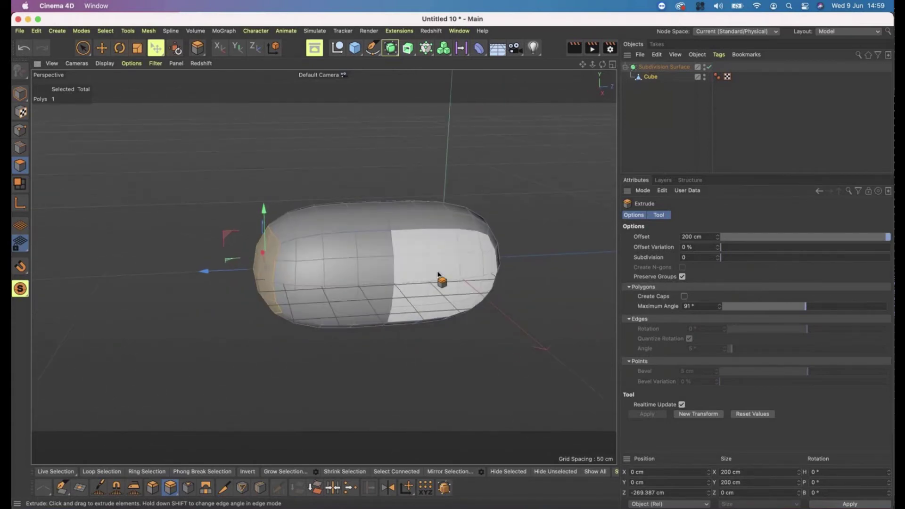
- Scale the extruded negative Z end polygon down to 60 cm by 60 cm to taper that end
left_click_drag(434, 262, 262, 269, "alt")
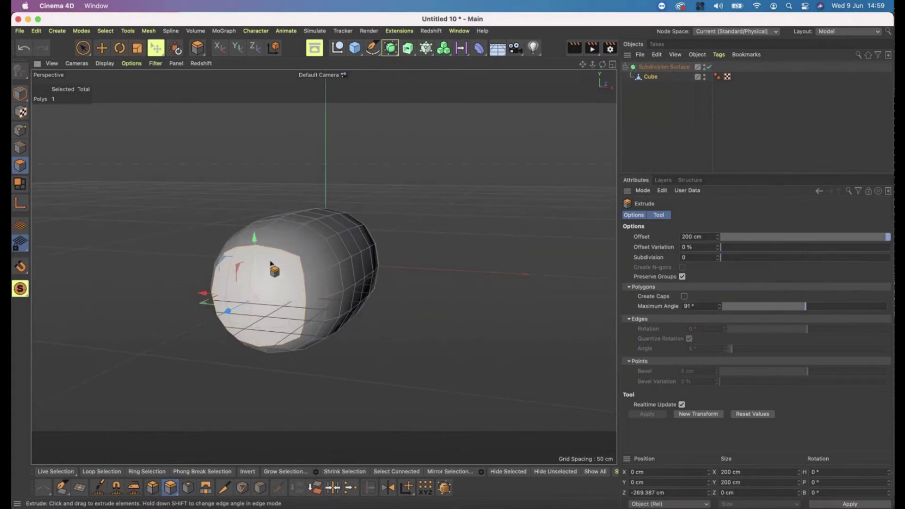
left_click_drag(280, 309, 253, 303, "alt")
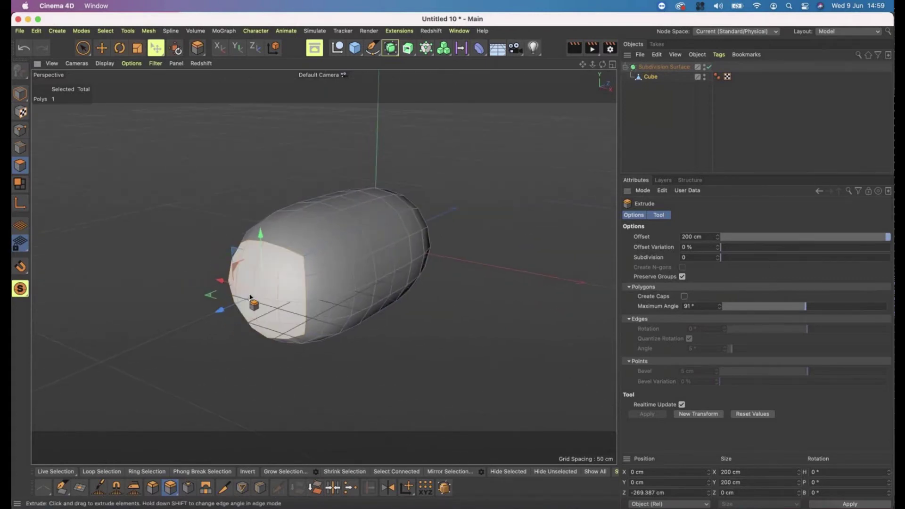
left_click(137, 49)
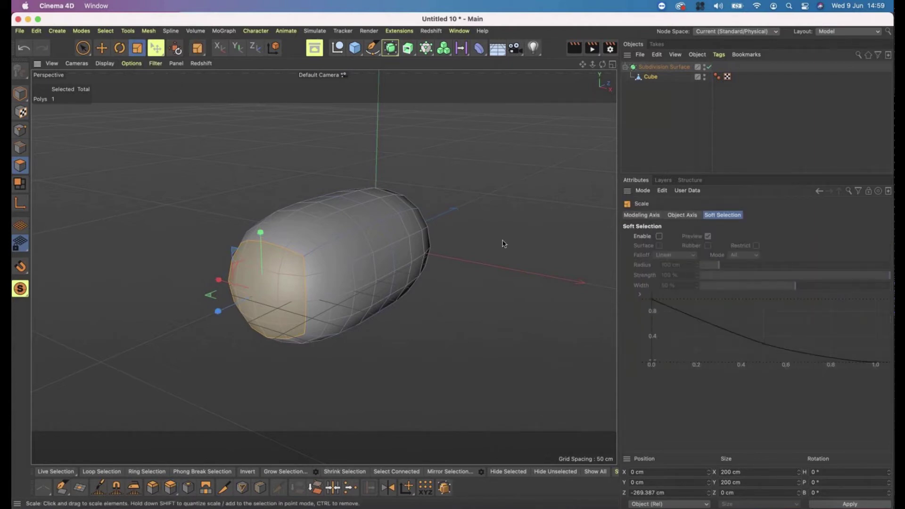
scroll(503, 243, "down", 2)
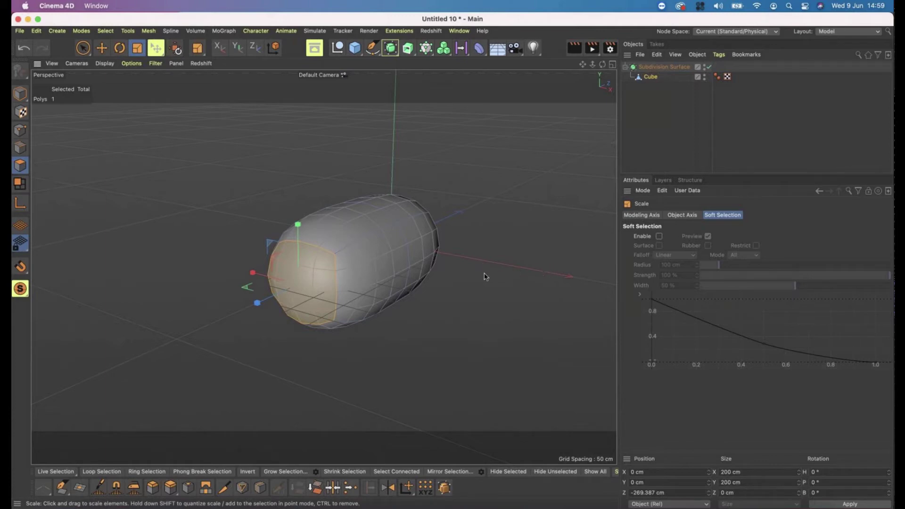
left_click_drag(473, 292, 186, 296)
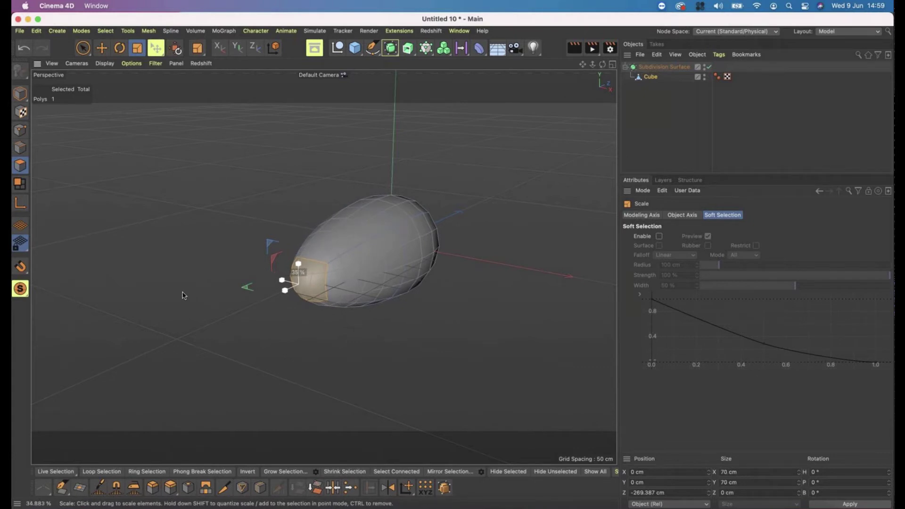
left_click_drag(224, 295, 185, 302)
- Extrude the scaled-down negative Z end polygon another 200 cm to form a narrow snout
mouse_move(438, 270)
left_mouse_down("alt")
mouse_move(374, 285)
mouse_move(439, 235)
mouse_move(451, 264)
mouse_move(443, 268)
left_mouse_up("alt")
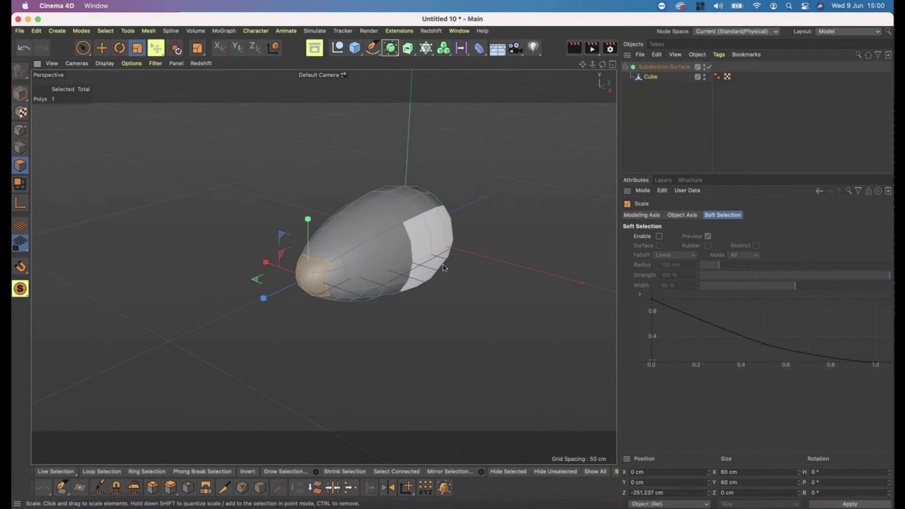
key("d")
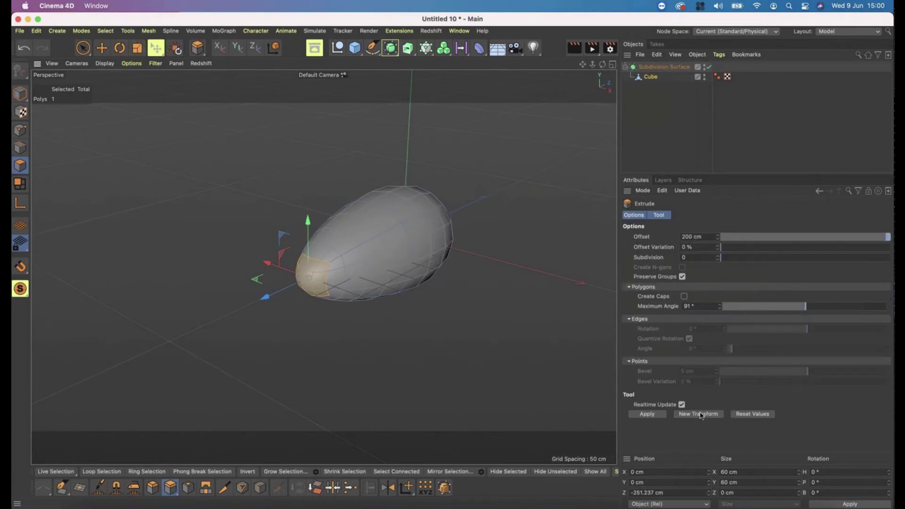
left_click(701, 415)
- Extrude the positive Z end polygon three times by 200 cm each to lengthen the body
left_click_drag(399, 270, 348, 203, "alt")
left_click_drag(348, 163, 293, 152, "alt")
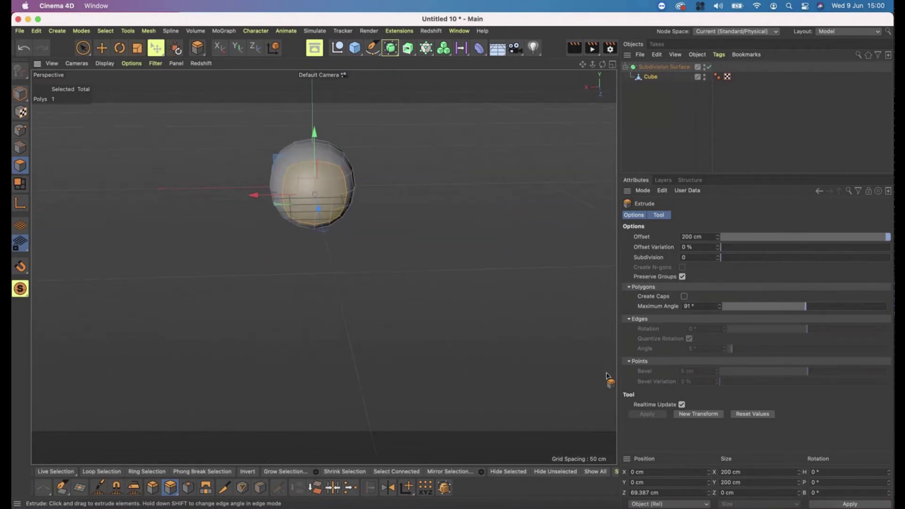
left_click_drag(293, 194, 358, 222, "alt")
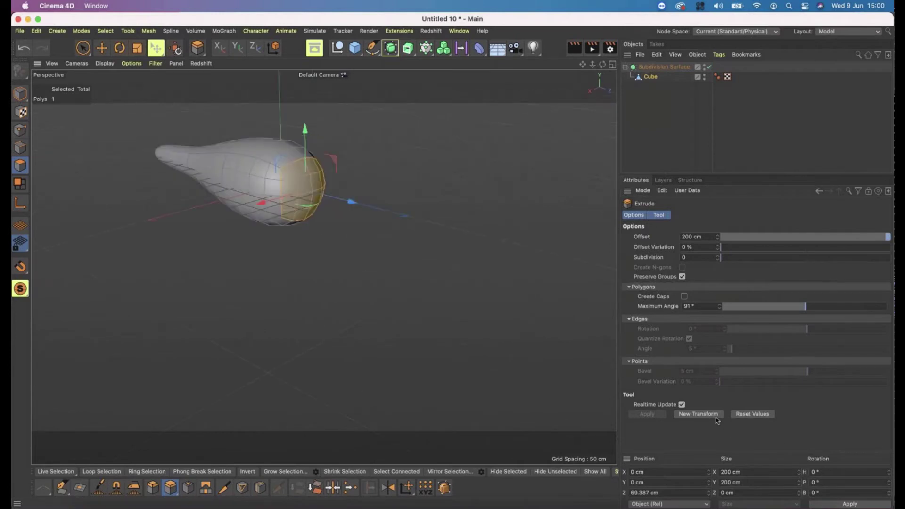
left_click(715, 416)
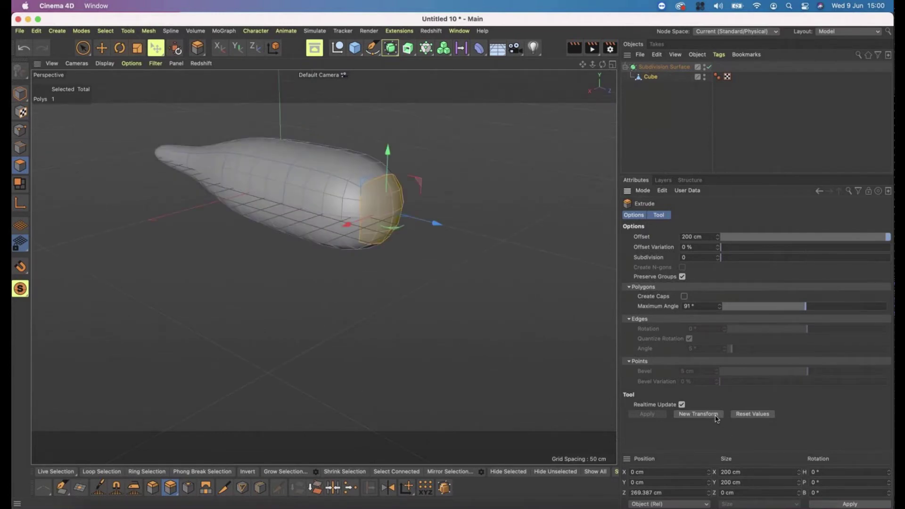
left_click(715, 417)
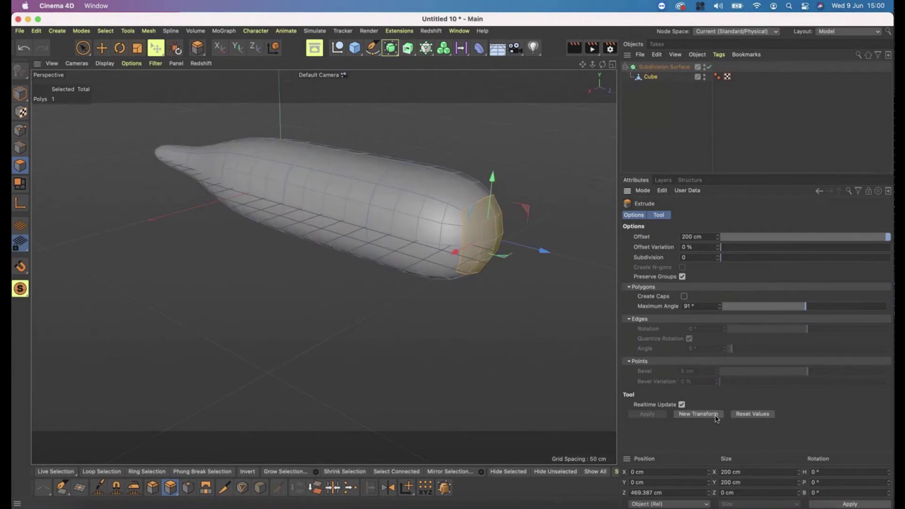
left_click(716, 416)
- Scale the positive Z end polygon down to 60 cm by 60 cm
scroll(451, 247, "up", 2)
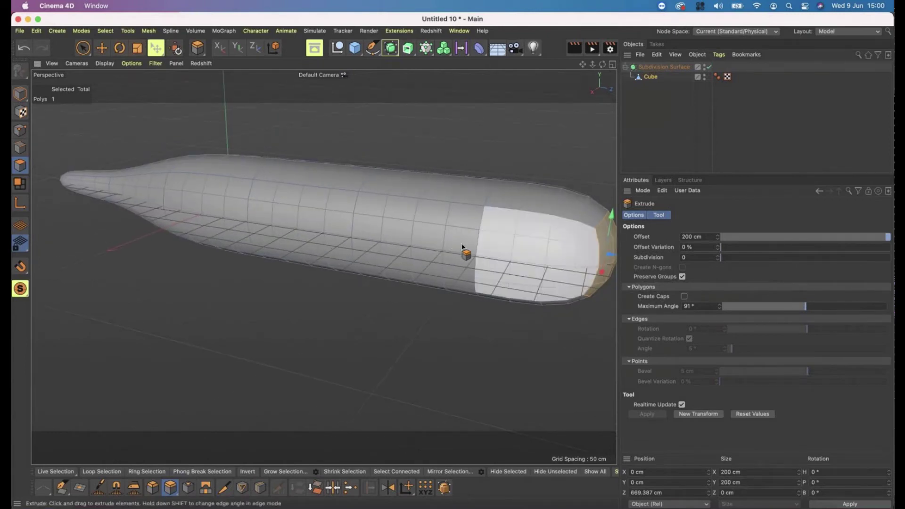
scroll(462, 246, "down", 1)
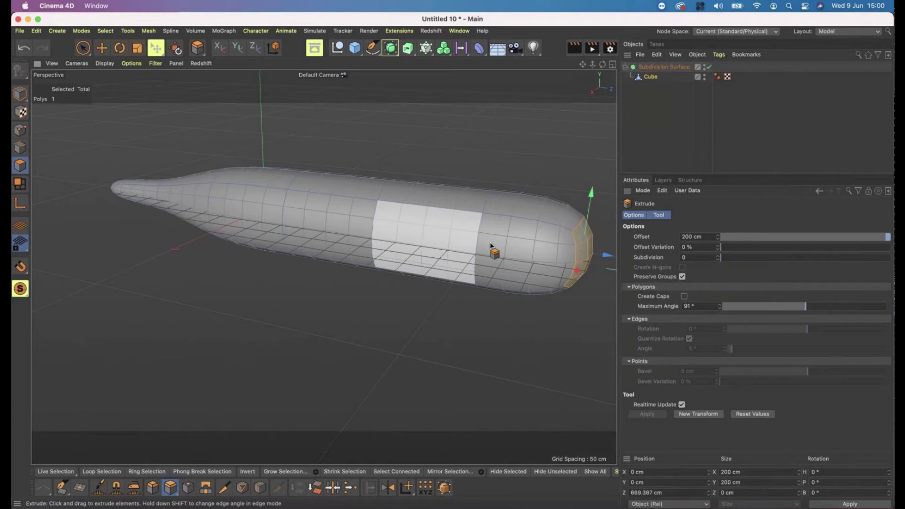
left_click_drag(501, 242, 455, 244, "alt")
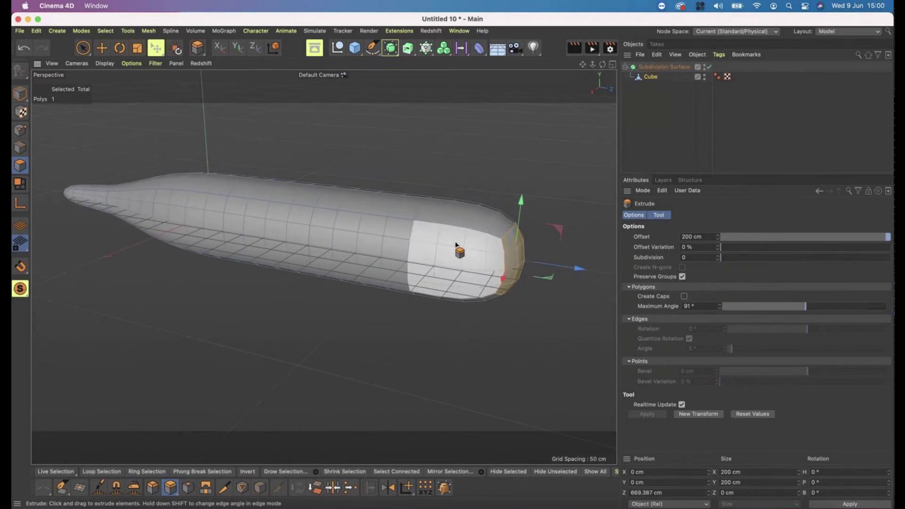
key("t")
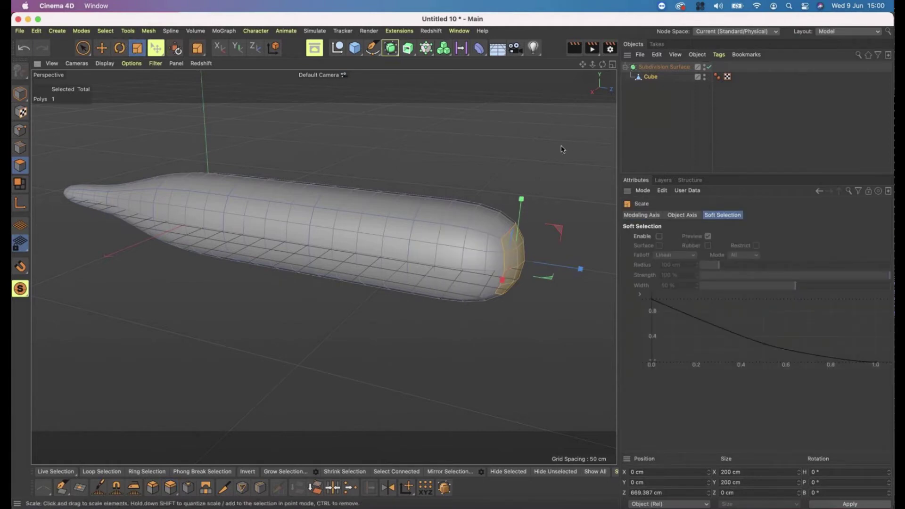
left_click_drag(553, 143, 232, 167)
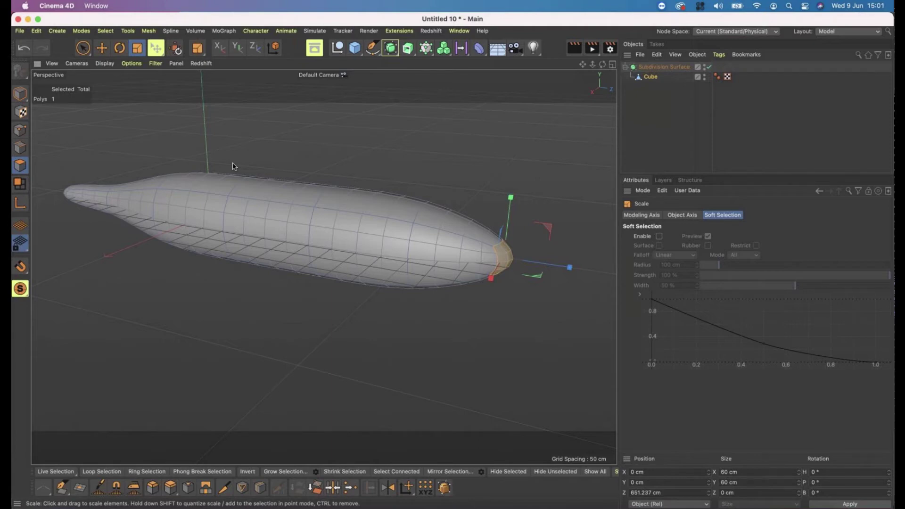
- Extrude the narrowed positive Z end polygon twice by 200 cm to form the tail
key("d")
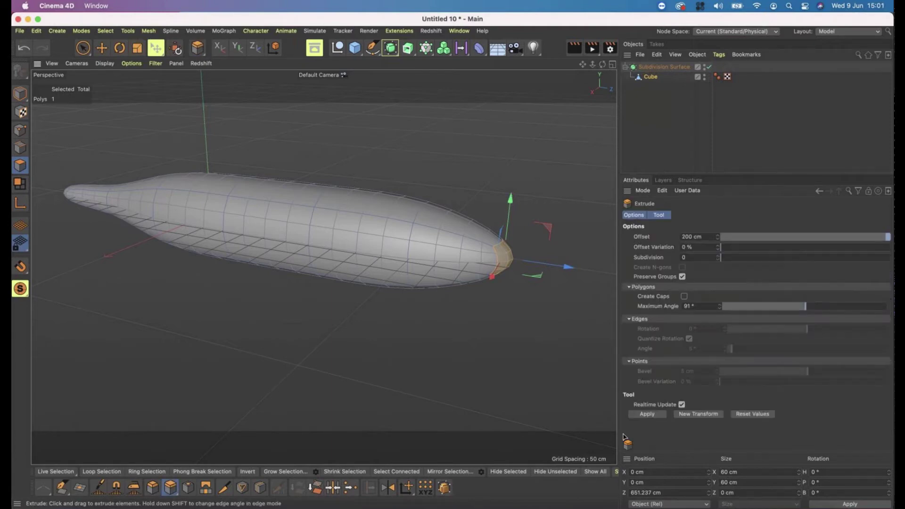
scroll(611, 436, "up", 5)
left_click(647, 414)
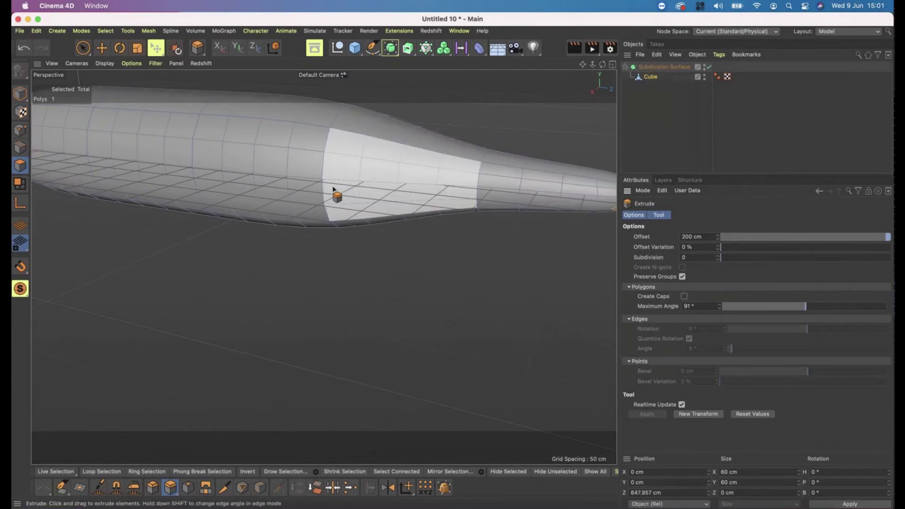
scroll(311, 189, "down", 10)
left_click_drag(307, 222, 434, 288, "alt")
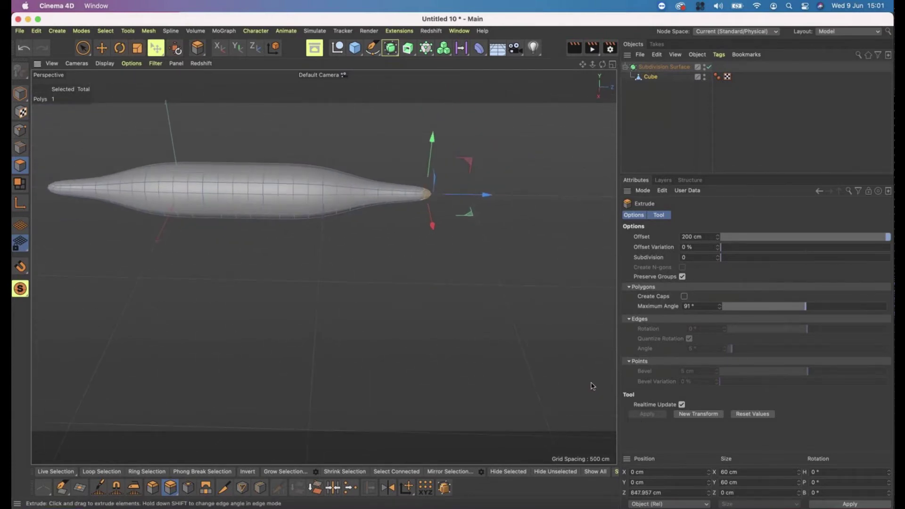
left_click(689, 416)
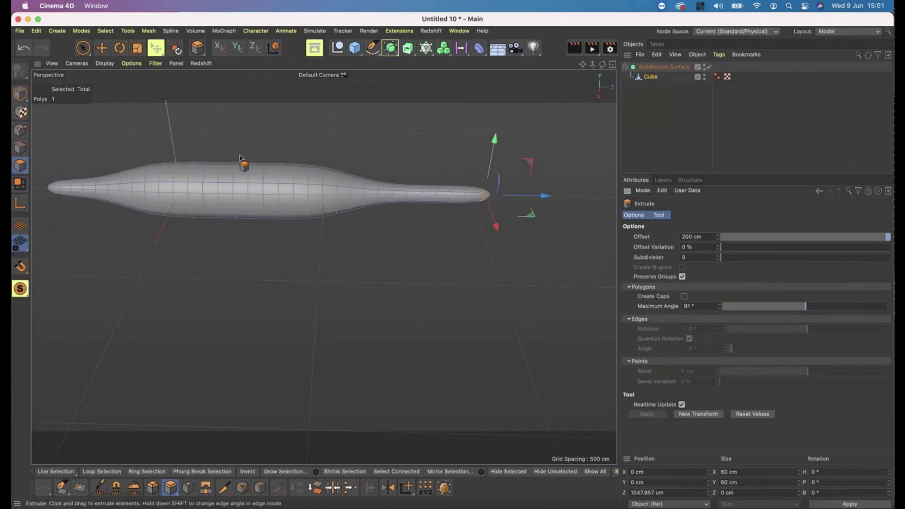
mouse_move(242, 184)
left_mouse_down("alt")
mouse_move(283, 174)
mouse_move(326, 193)
mouse_move(388, 143)
mouse_move(239, 148)
mouse_move(263, 184)
mouse_move(313, 196)
mouse_move(264, 172)
mouse_move(257, 178)
left_mouse_up("alt")
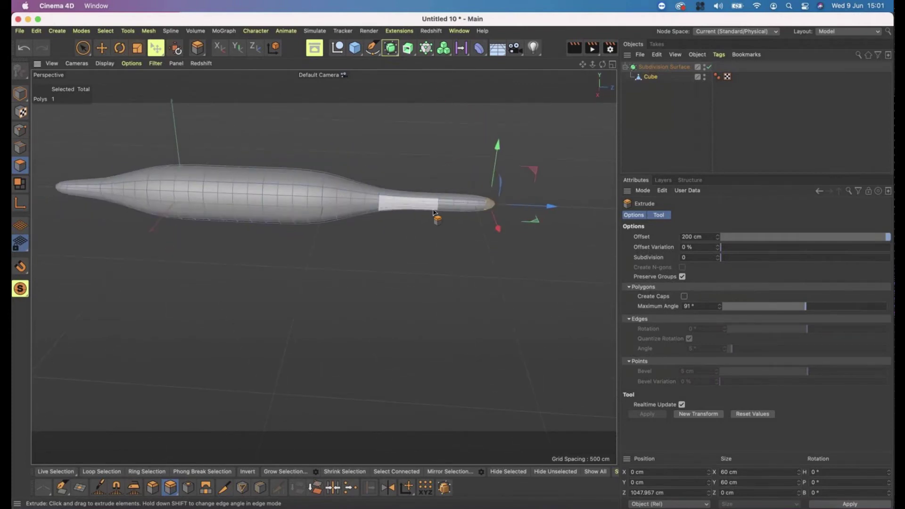
scroll(467, 208, "up", 5)
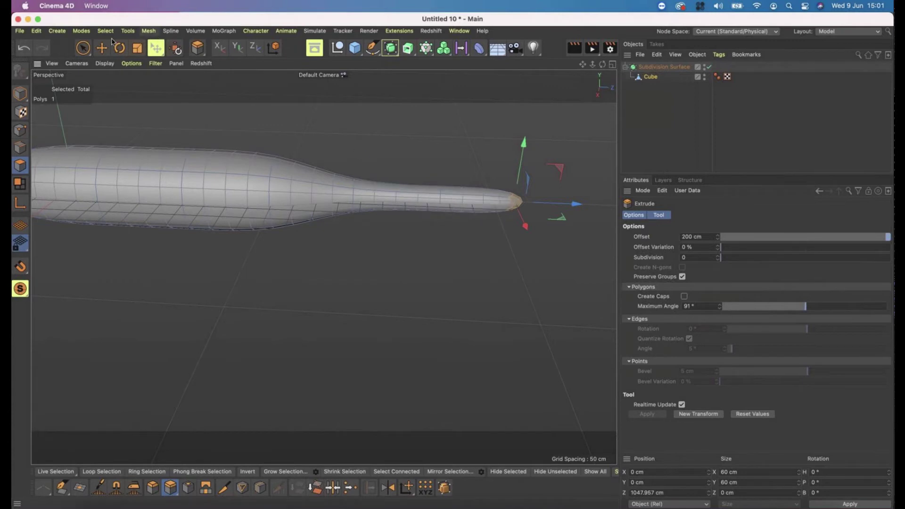
left_click(102, 48)
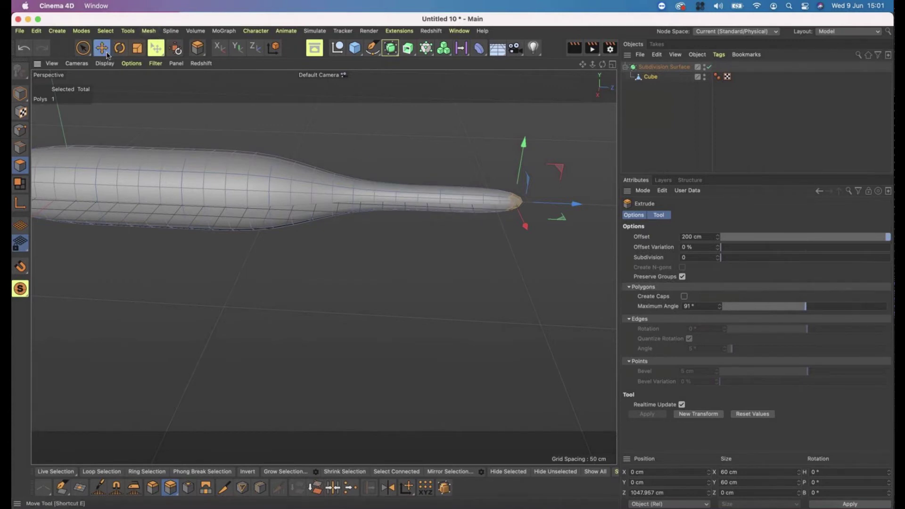
left_click(468, 208)
left_click(468, 208)
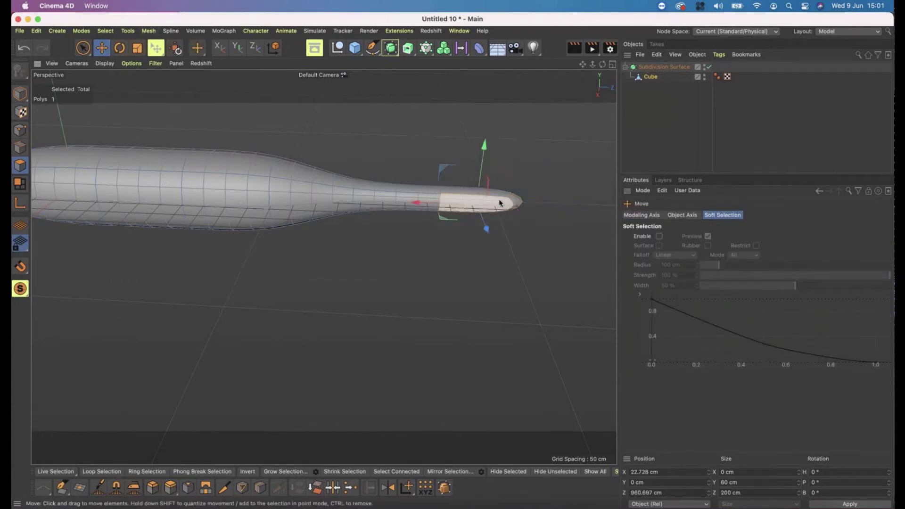
left_click_drag(476, 204, 505, 220, "alt")
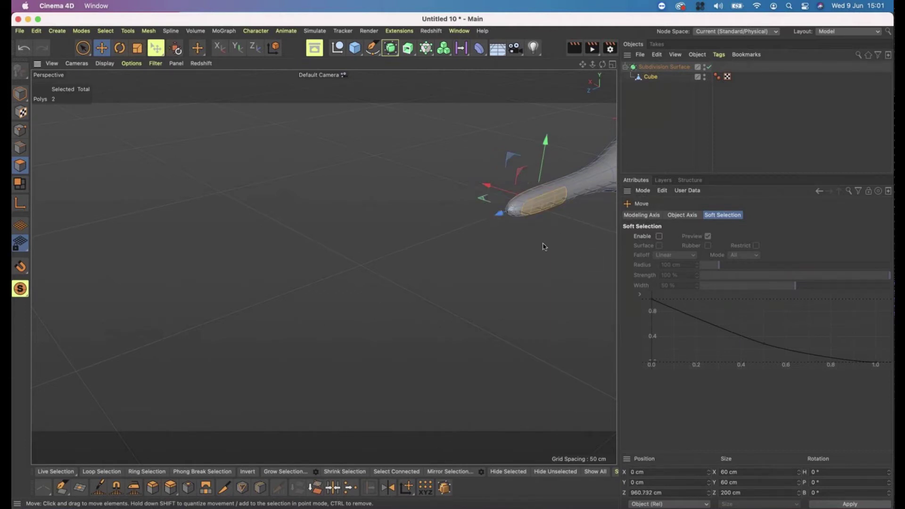
key("h")
left_click(452, 263)
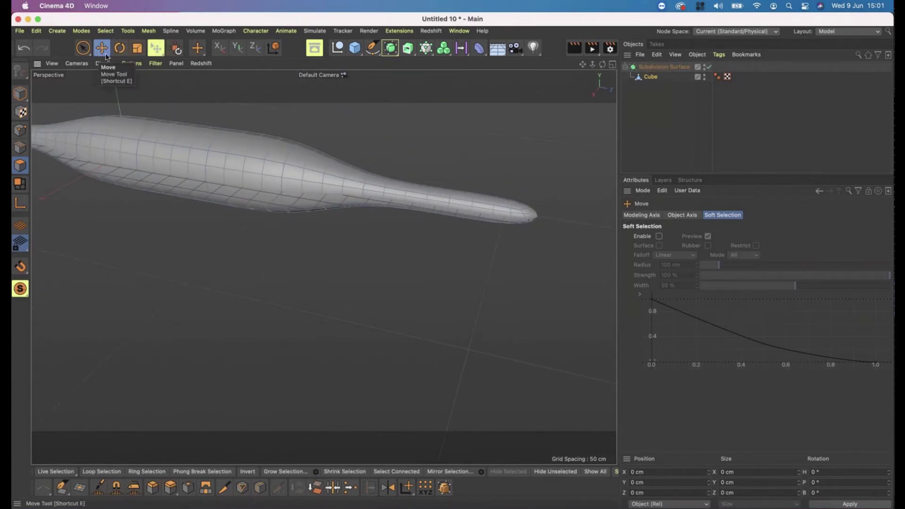
- Extrude the two opposite side polygons of the last tail segment about 350 cm, and move them along Z to about 1103 cm
left_click(480, 216)
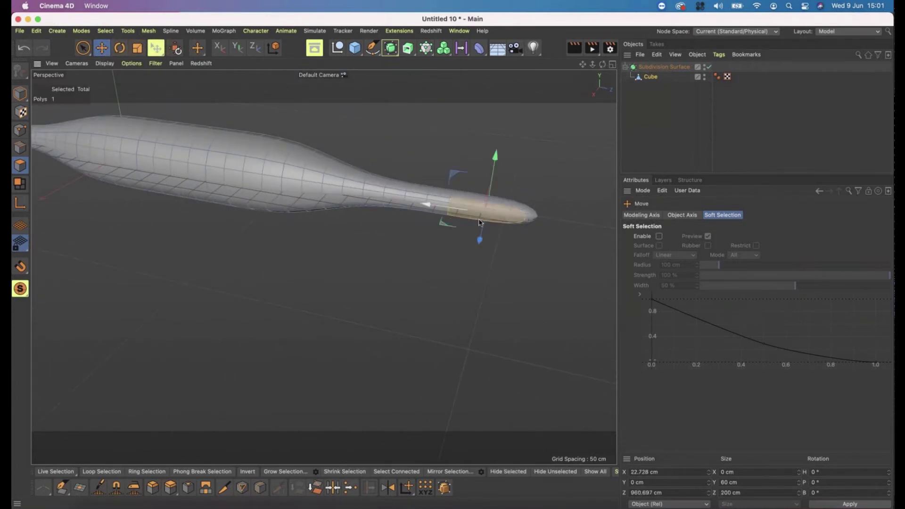
left_click_drag(529, 217, 501, 213, "alt")
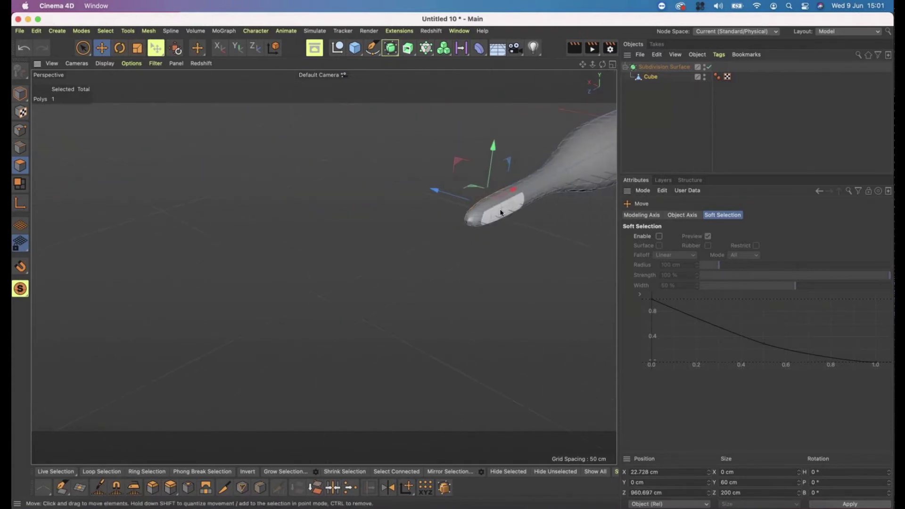
left_click(501, 213, "shift")
left_click_drag(501, 213, 346, 231, "alt")
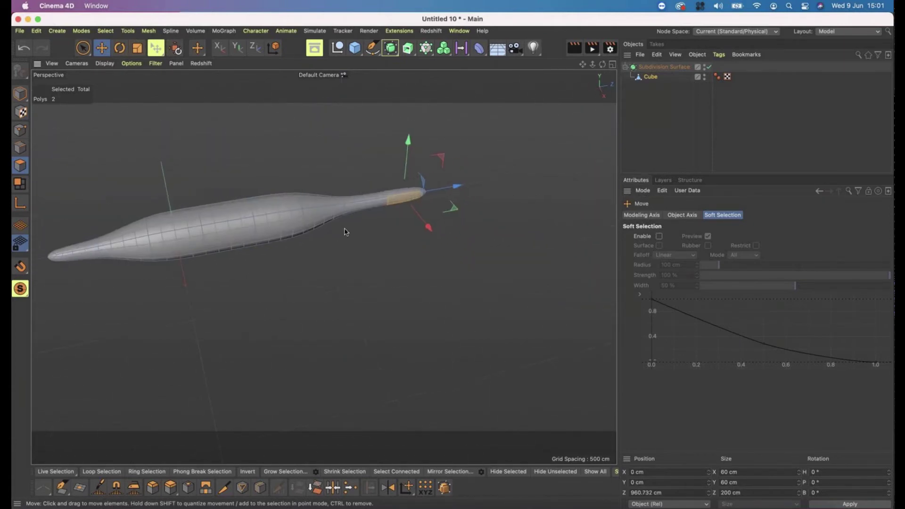
key("d")
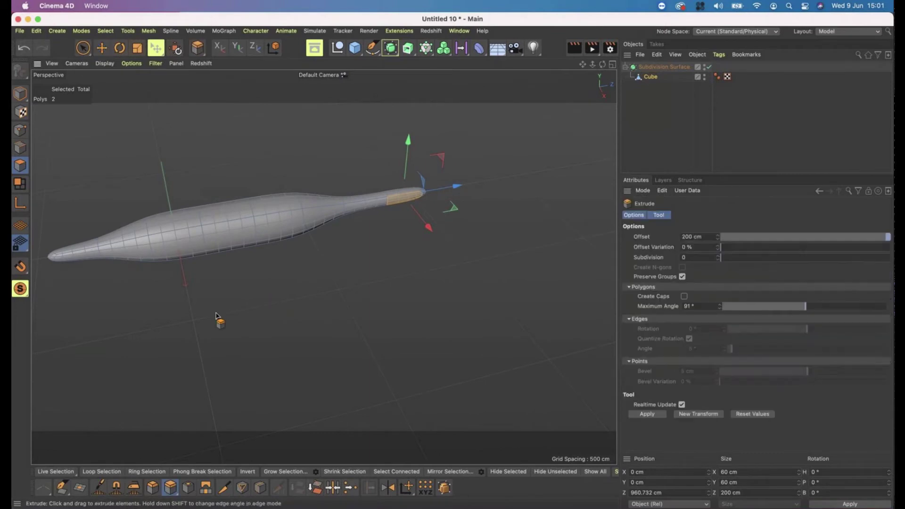
left_click_drag(452, 263, 453, 263)
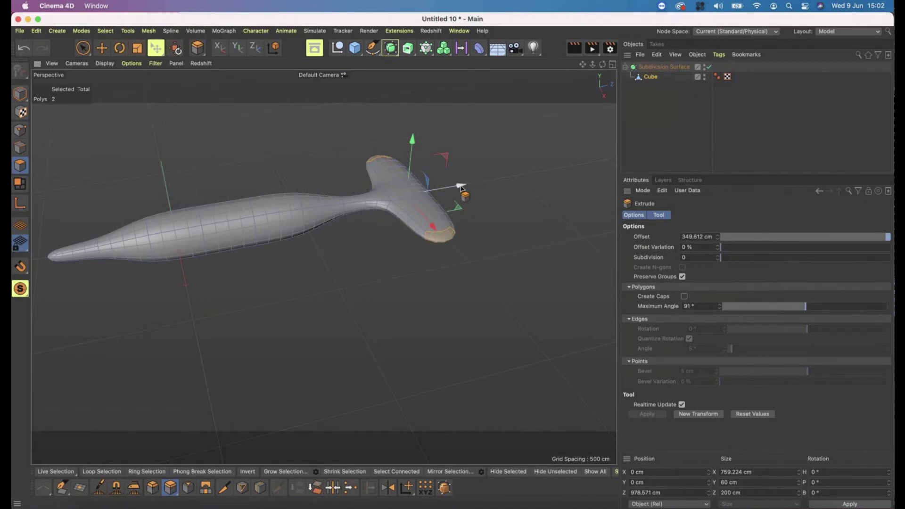
left_click_drag(463, 187, 463, 199)
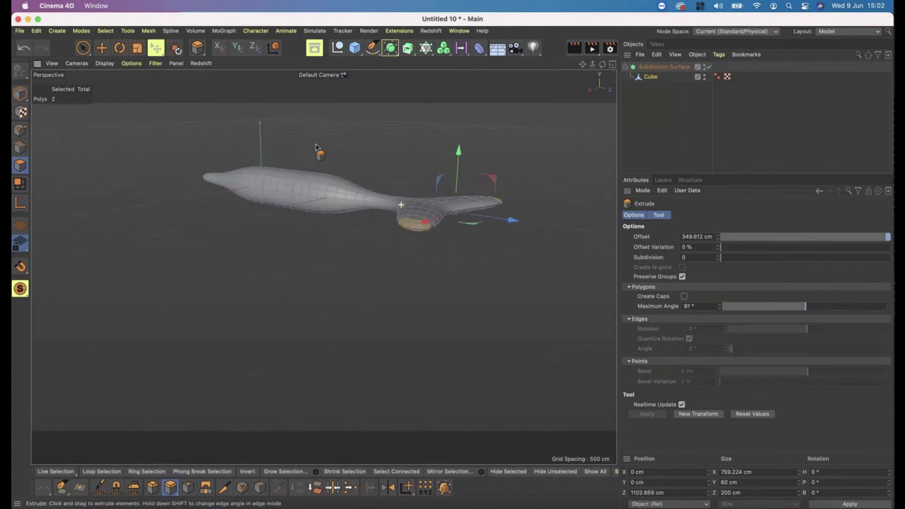
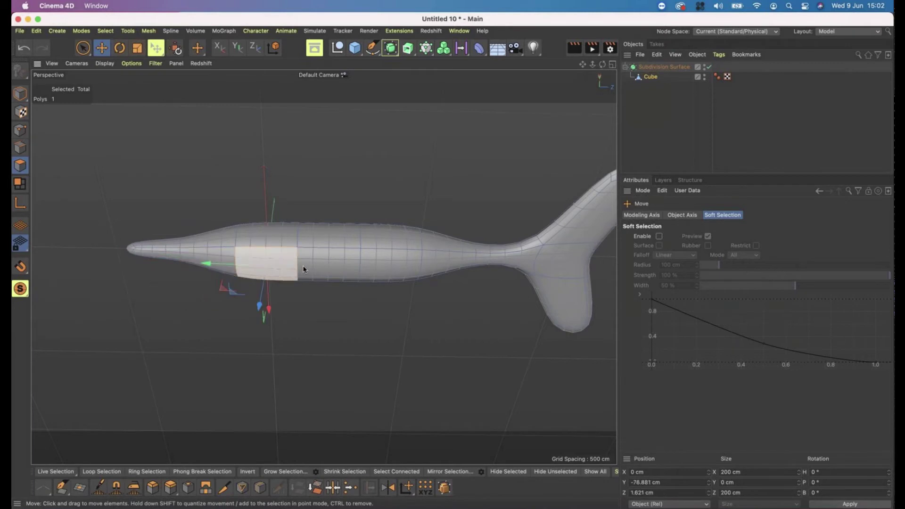
- Extrude the underside polygon beneath the front of the body by 50 cm
mouse_move(305, 266)
left_mouse_down("alt")
mouse_move(355, 366)
mouse_move(354, 327)
mouse_move(351, 357)
left_mouse_up("alt")
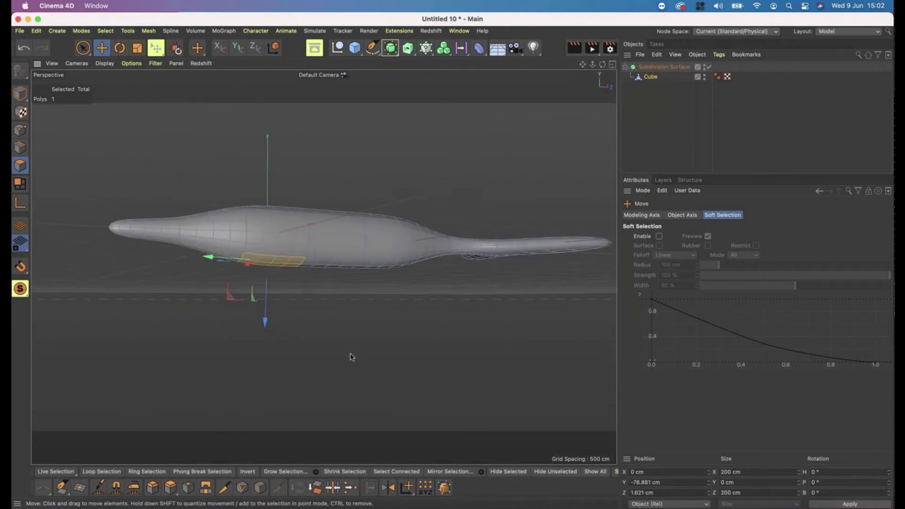
key("d")
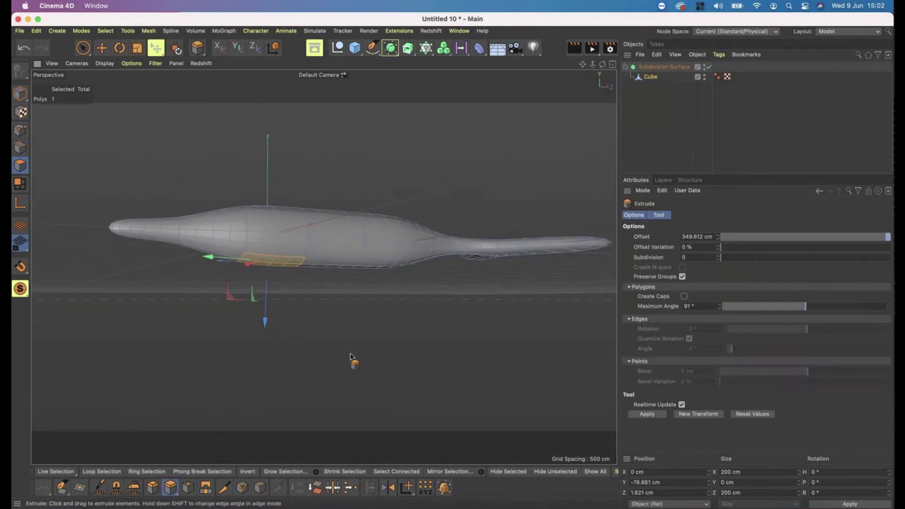
left_click(702, 236)
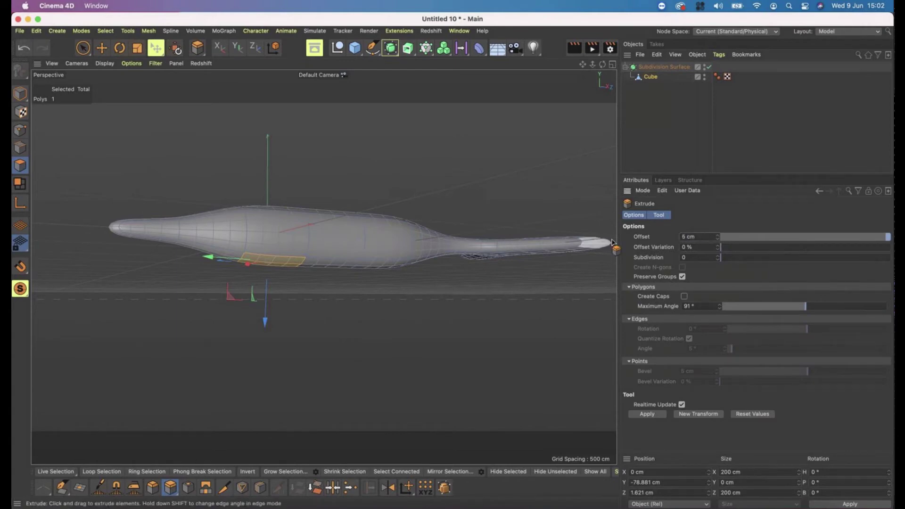
key("Return")
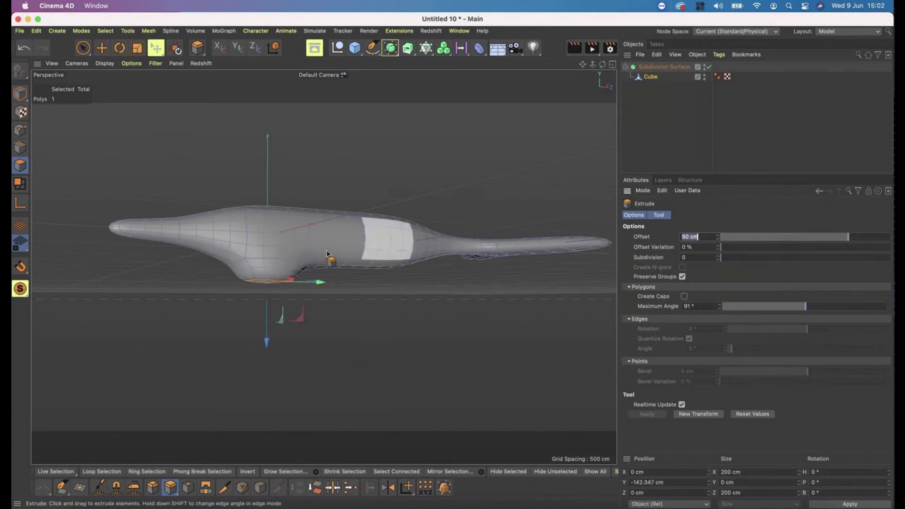
- Extrude the two opposite side polygons of the underside block outward about 185 cm to form the side fins
left_click_drag(326, 243, 298, 247, "alt")
scroll(299, 247, "up", 10)
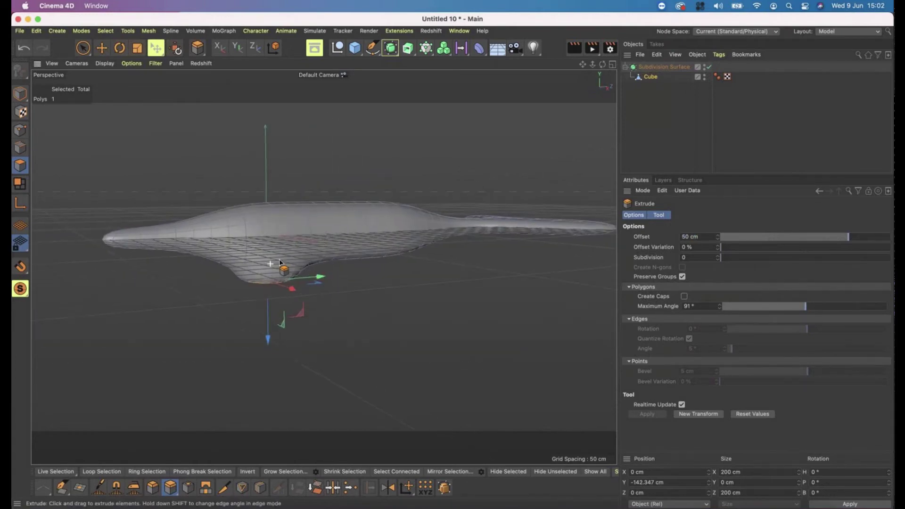
scroll(290, 280, "down", 10)
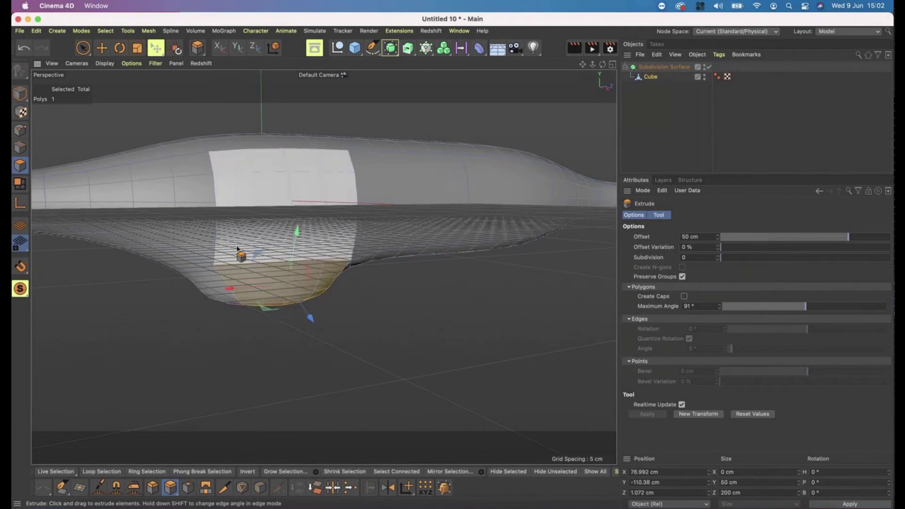
left_click_drag(228, 242, 239, 327, "alt")
left_click(333, 263, "shift")
left_click_drag(453, 263, 453, 264)
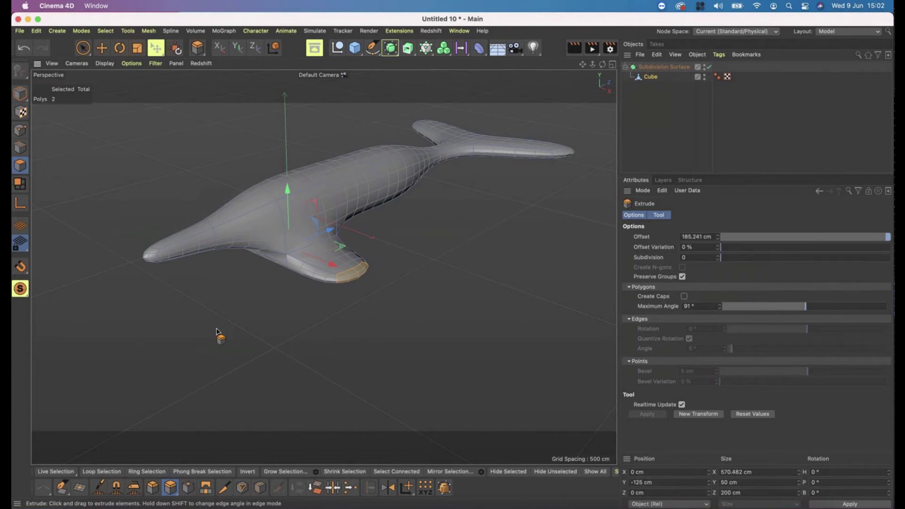
left_click_drag(358, 205, 342, 233, "alt")
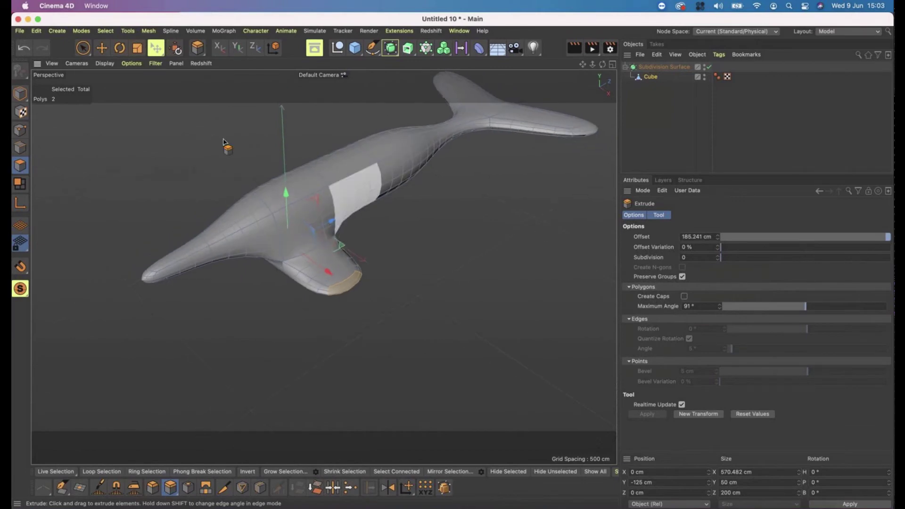
key("super+z")
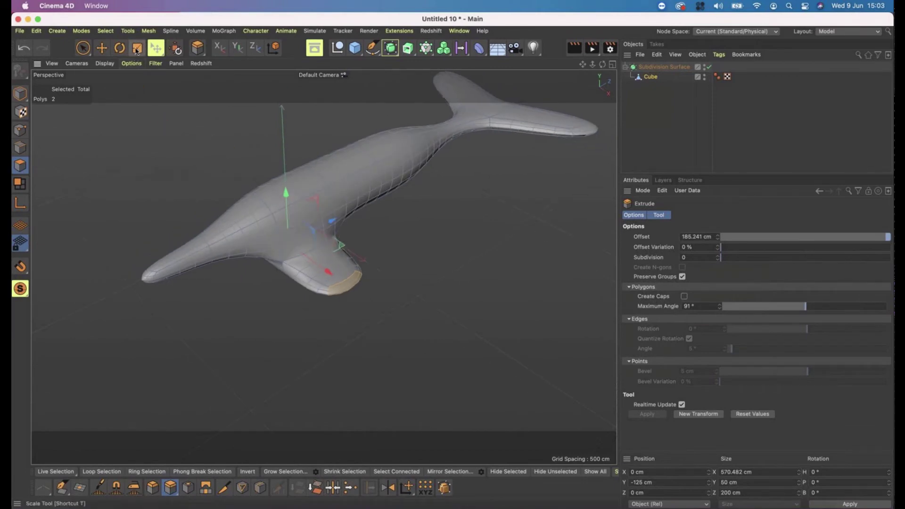
- Scale the two side fin tip polygons along Z to 20 cm
left_click(136, 49)
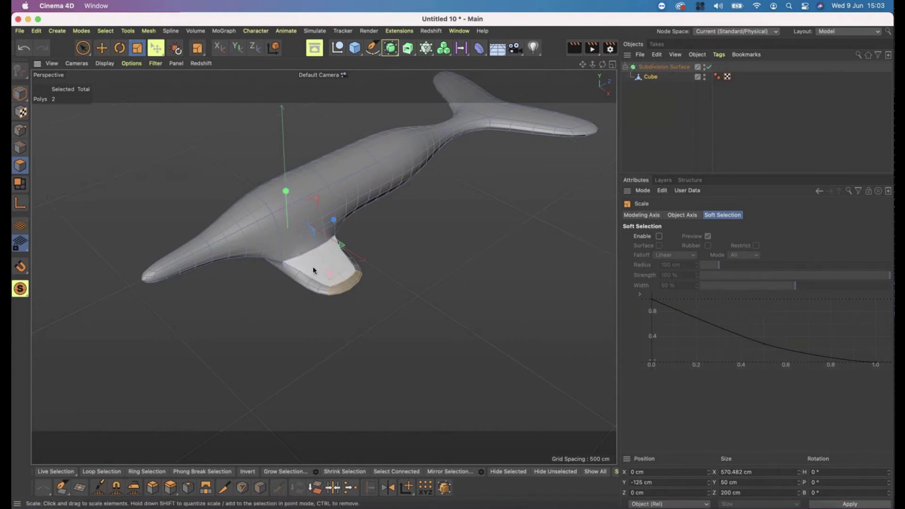
left_click_drag(307, 233, 287, 233)
mouse_move(342, 203)
left_mouse_down("alt")
mouse_move(288, 194)
mouse_move(336, 202)
left_mouse_up("alt")
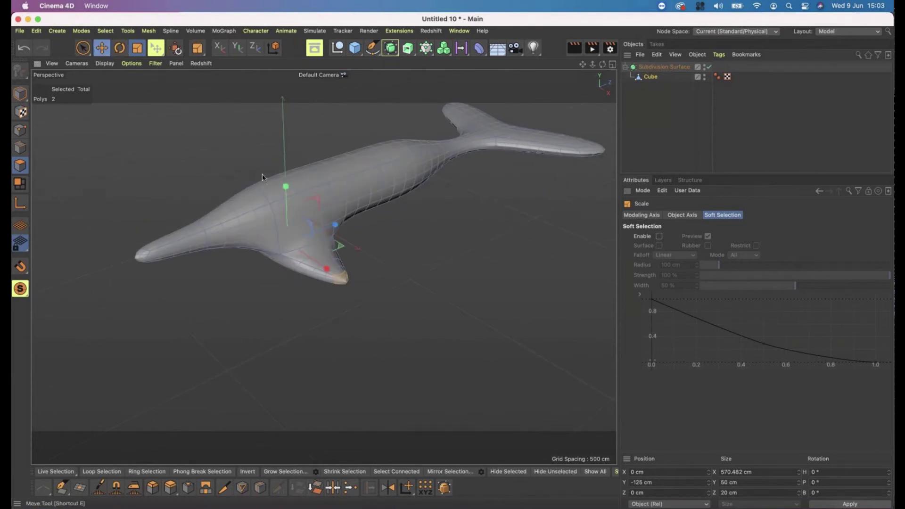
- Move the side fin tips down and towards the tail, to about -206 cm in Y and 80 cm in Z
key("e")
left_click_drag(329, 220, 366, 179)
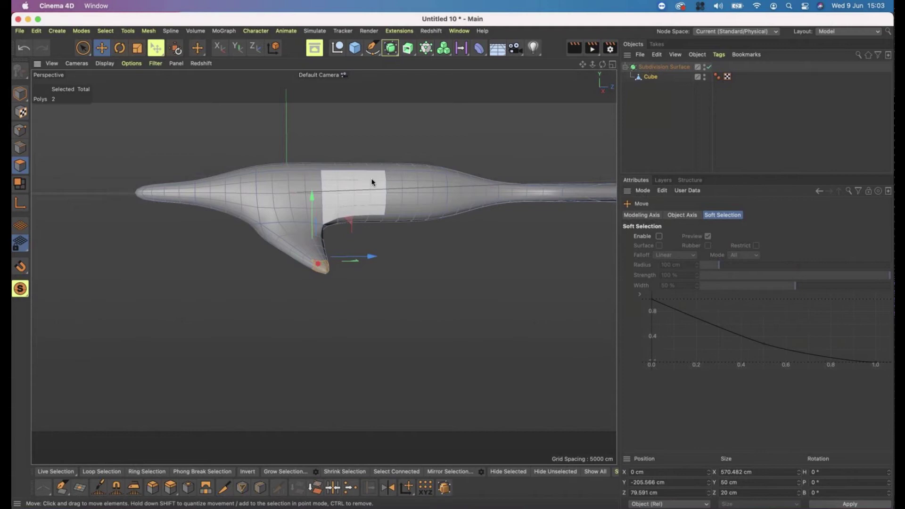
mouse_move(394, 192)
left_mouse_down("alt")
mouse_move(379, 205)
mouse_move(387, 214)
mouse_move(333, 196)
mouse_move(381, 204)
left_mouse_up("alt")
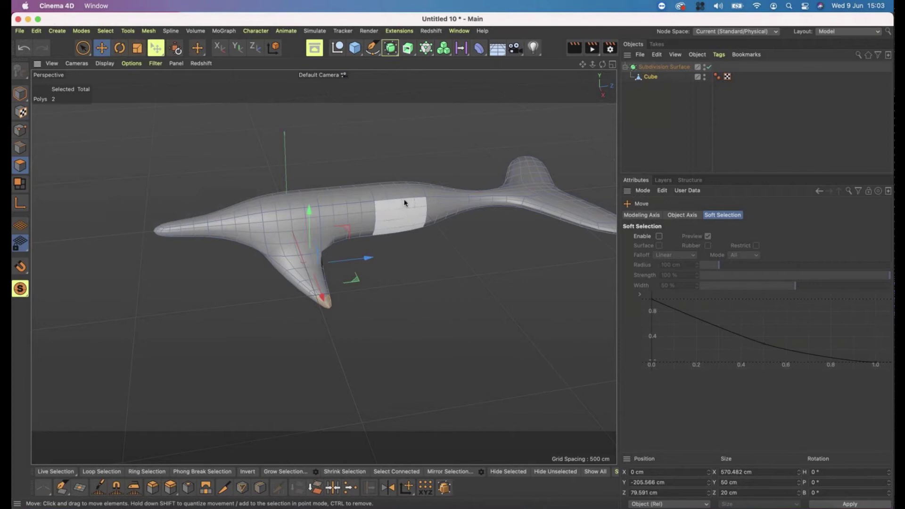
left_click_drag(405, 203, 366, 204, "alt")
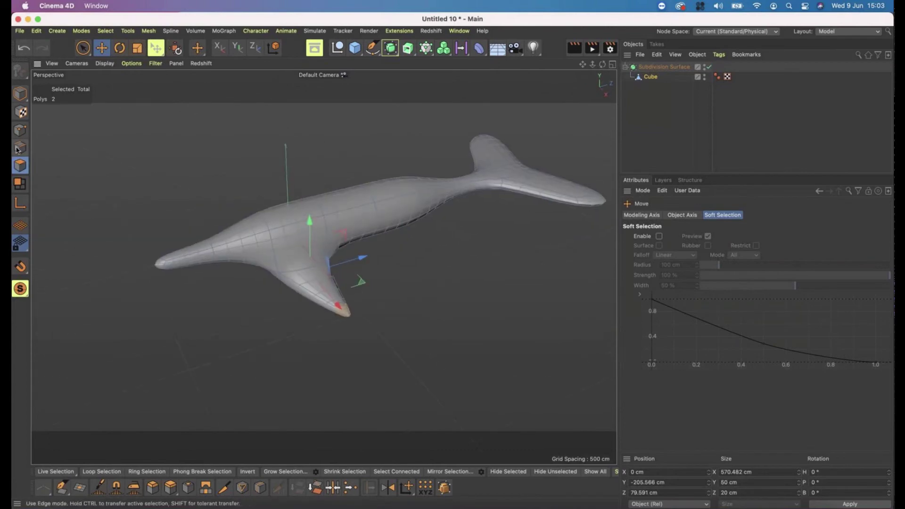
- Raise the crosswise edge on top of the back, above the side fins, to about 119 cm in Y
left_click(17, 149)
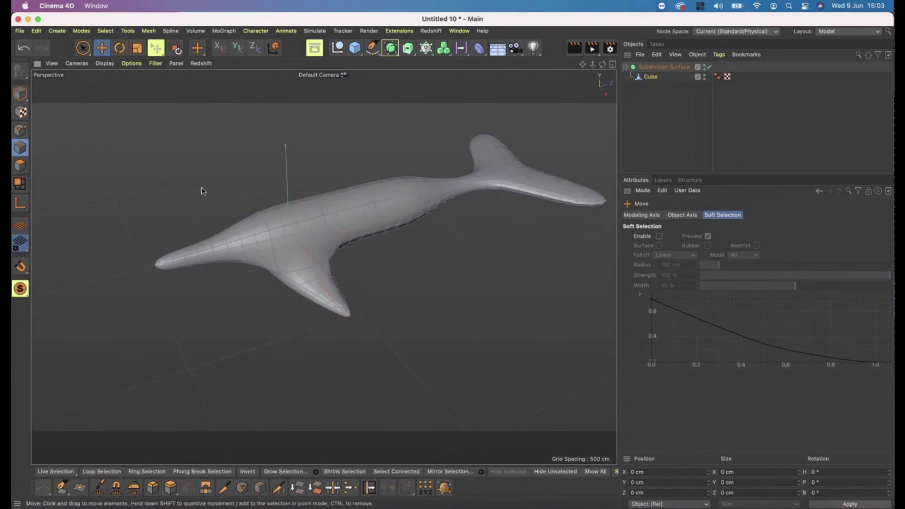
left_click(317, 210)
left_click_drag(311, 158, 313, 131)
left_click_drag(305, 225, 355, 186, "alt")
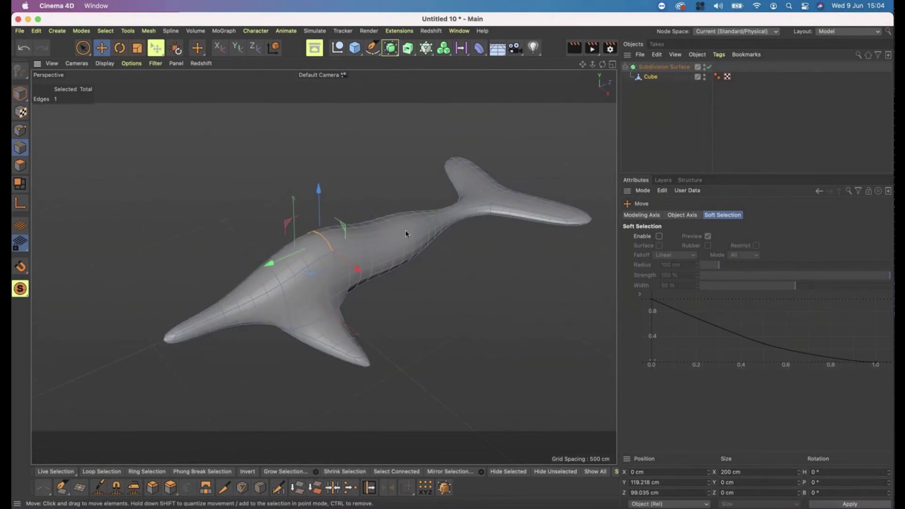
left_click_drag(397, 241, 371, 269, "alt")
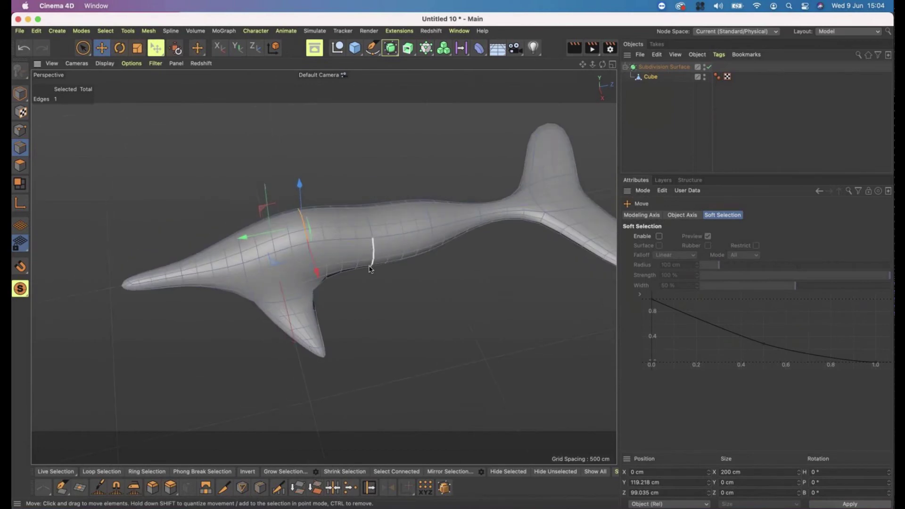
- Select the edge loop around the rear body ahead of the tail and scale it to about 147 cm by 147 cm
left_click(105, 473)
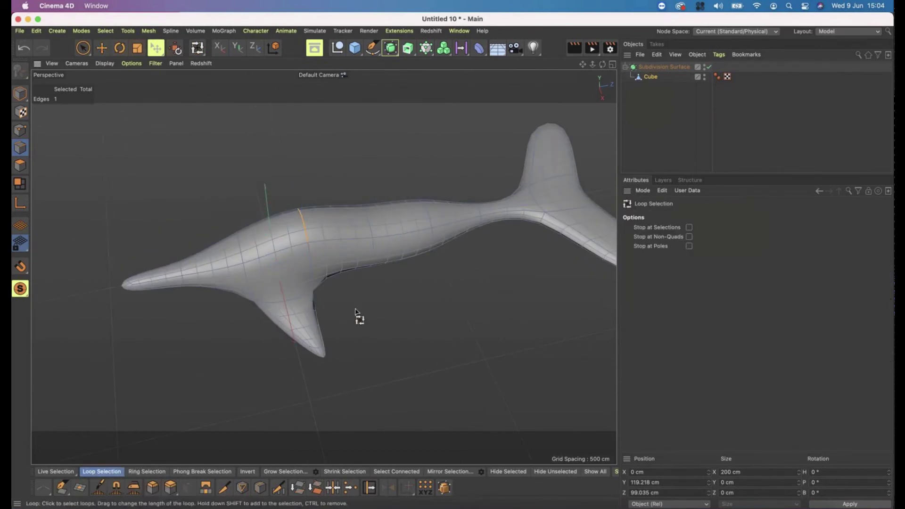
left_click(429, 221)
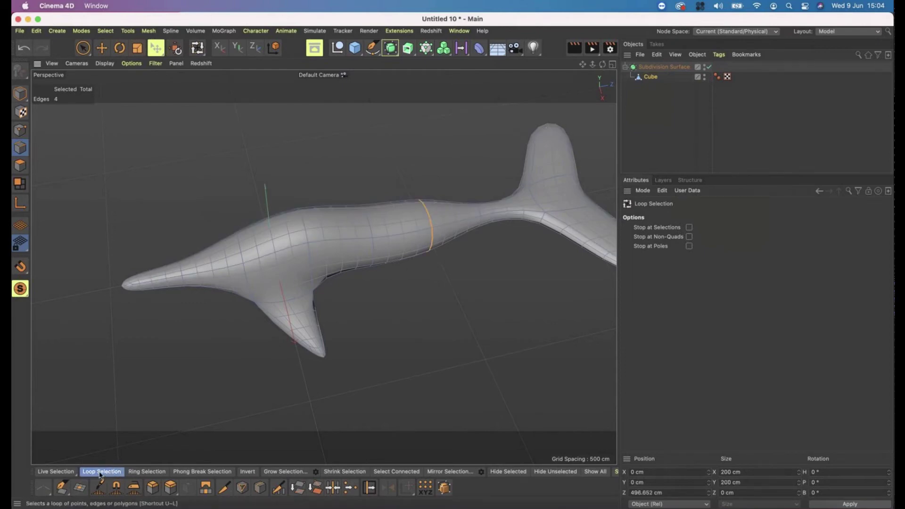
right_click(453, 309)
key("Escape")
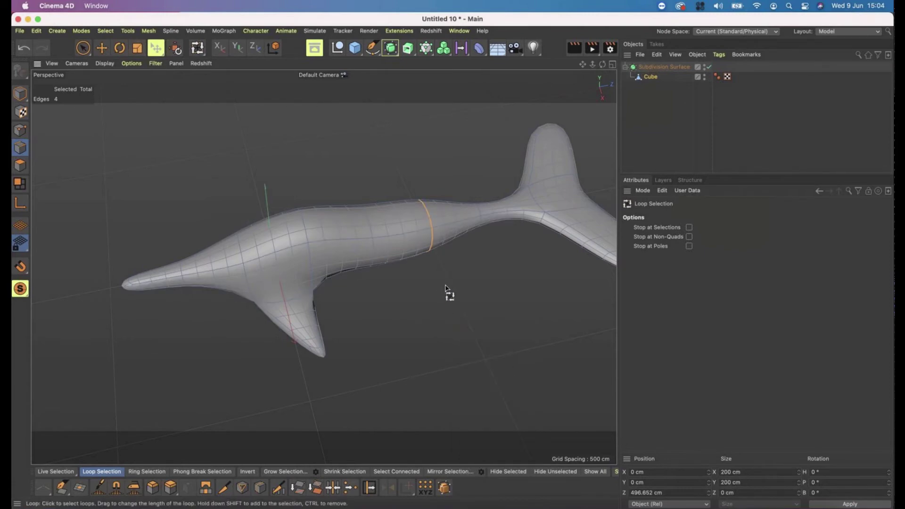
key("t")
left_click_drag(513, 299, 394, 310)
- Select the edge loop at the base of the snout and move it along Z to about -196 cm
key("u")
key("l")
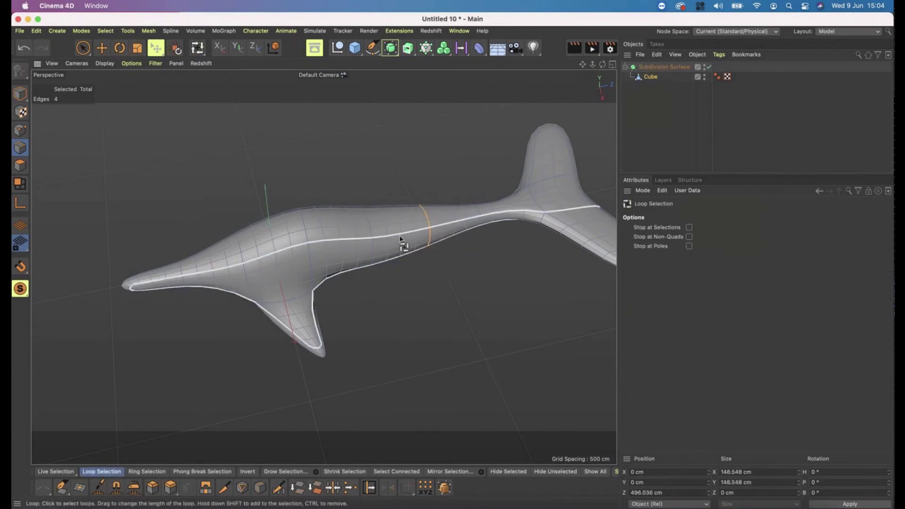
scroll(403, 243, "up", 3)
scroll(404, 241, "down", 2)
scroll(404, 245, "down", 2)
left_click_drag(404, 246, 365, 289, "alt")
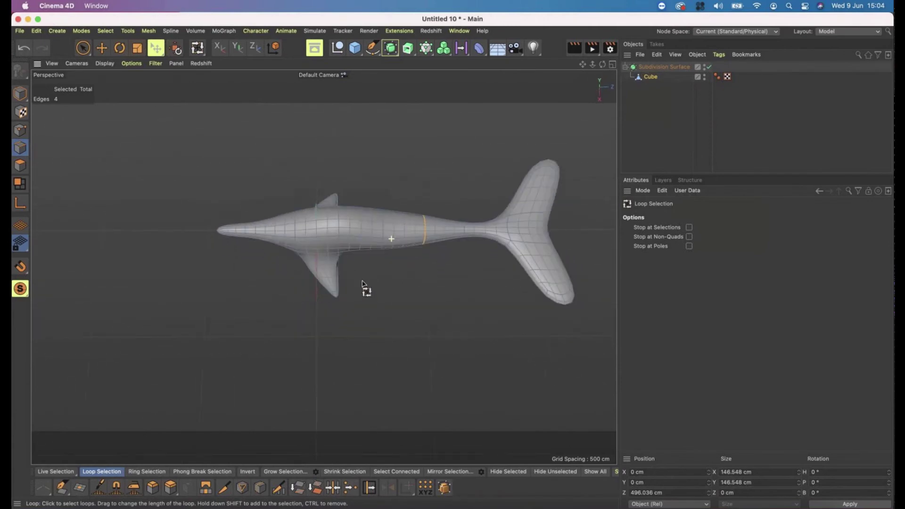
left_click(264, 245)
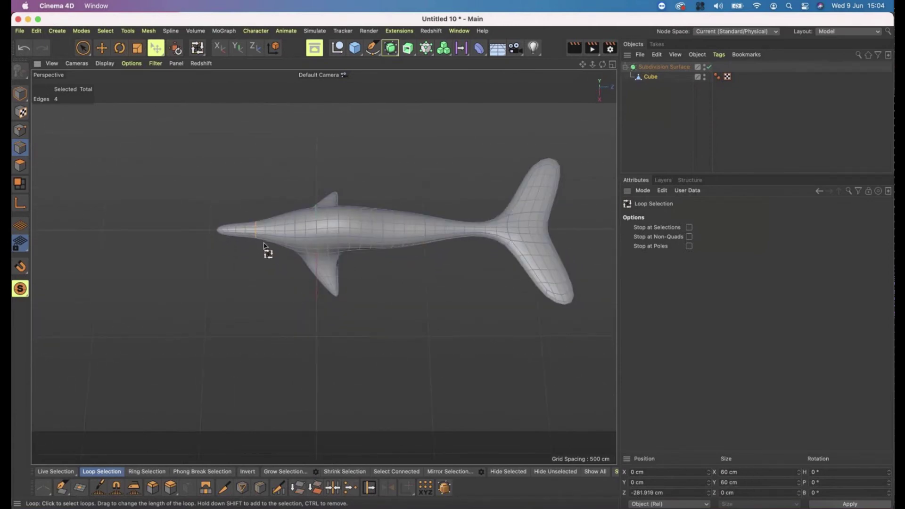
key("e")
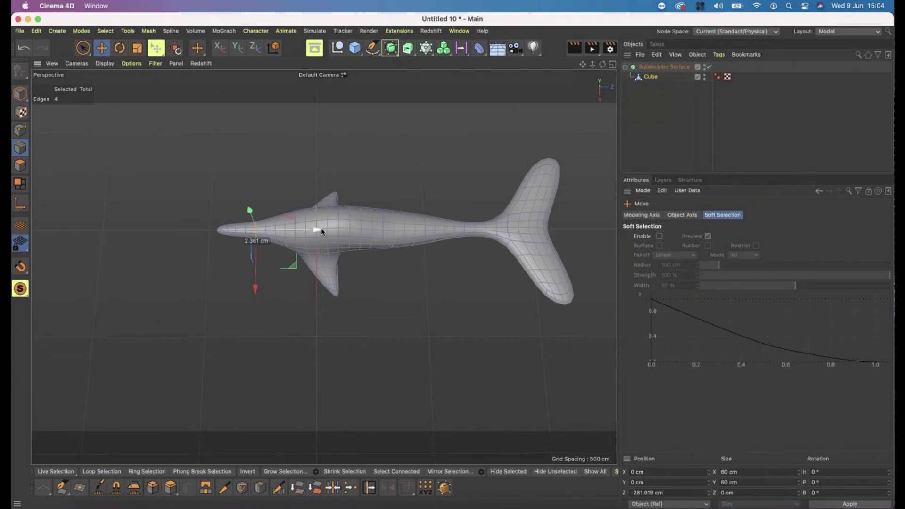
left_click_drag(321, 228, 378, 208)
- Select the top polygon on the back behind the side fins and inset it about 24 cm with Extrude Inner
key("u")
key("l")
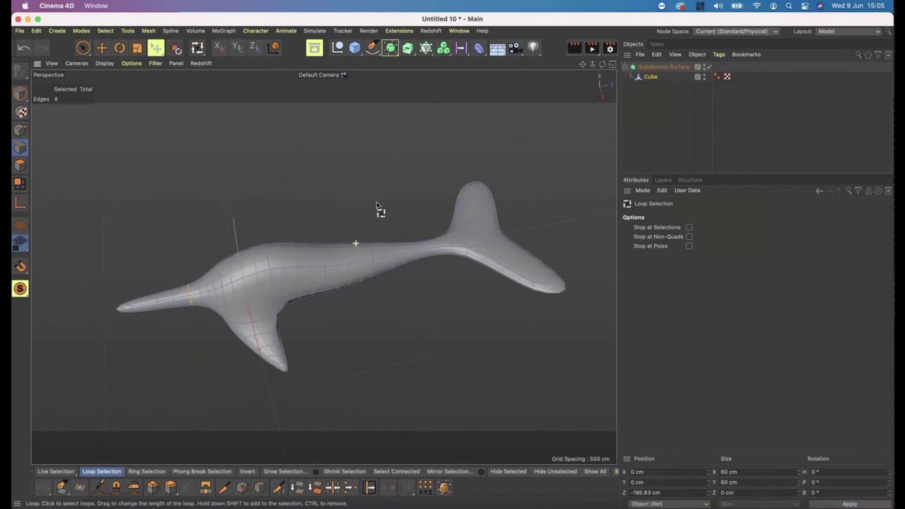
left_click(25, 162)
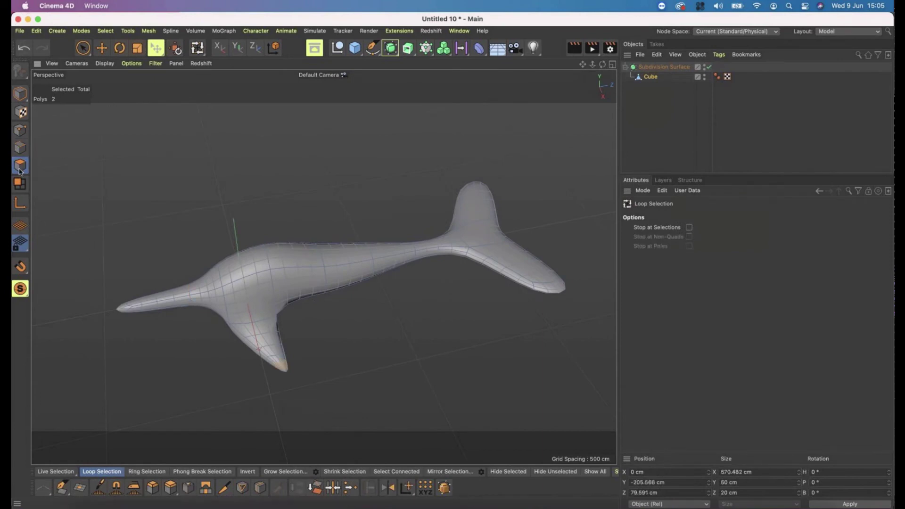
left_click(101, 51)
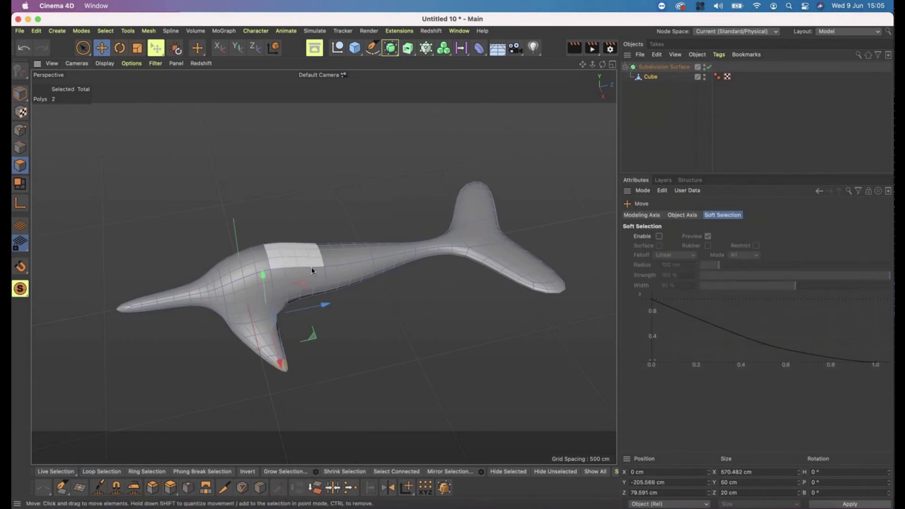
left_click(309, 258)
left_click_drag(310, 258, 335, 262, "alt")
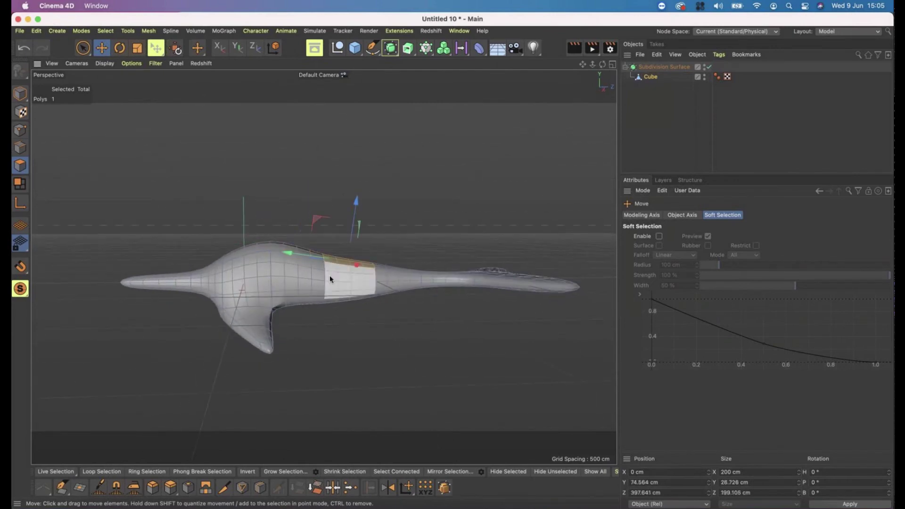
left_click_drag(324, 309, 330, 256, "alt")
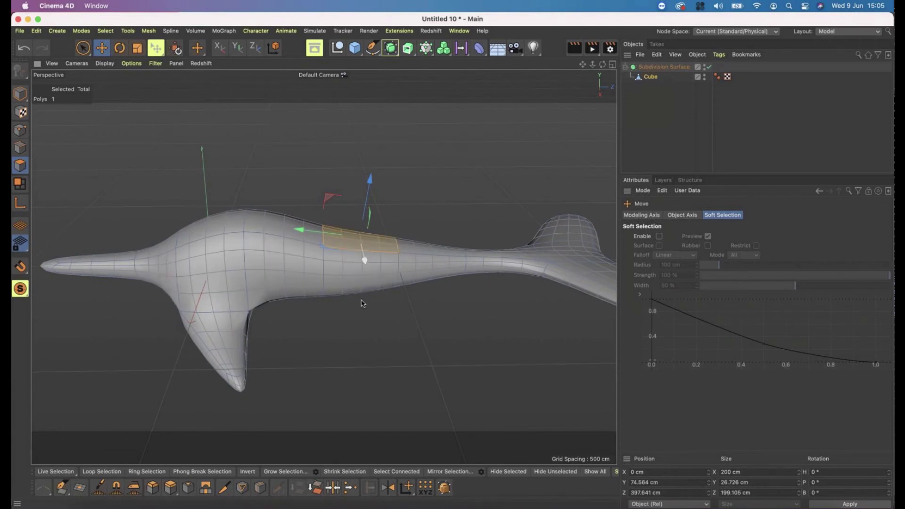
left_click_drag(362, 303, 382, 323, "alt")
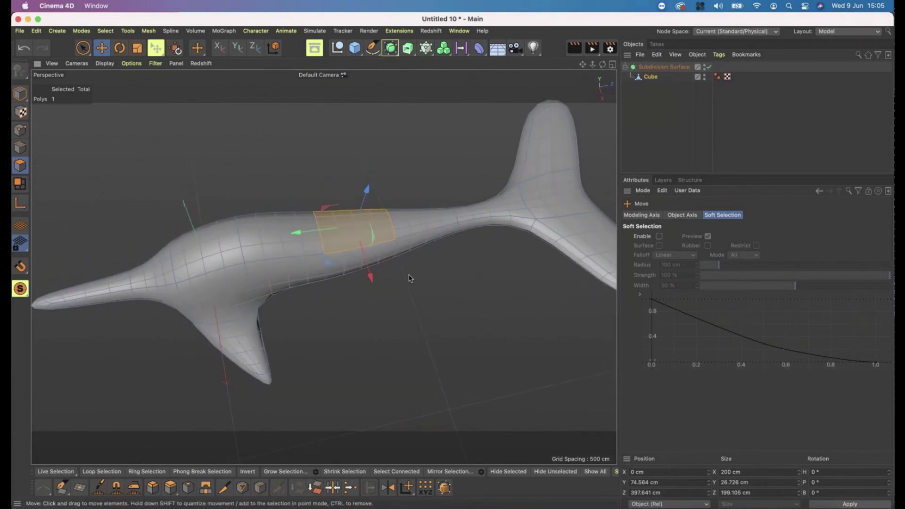
key("w")
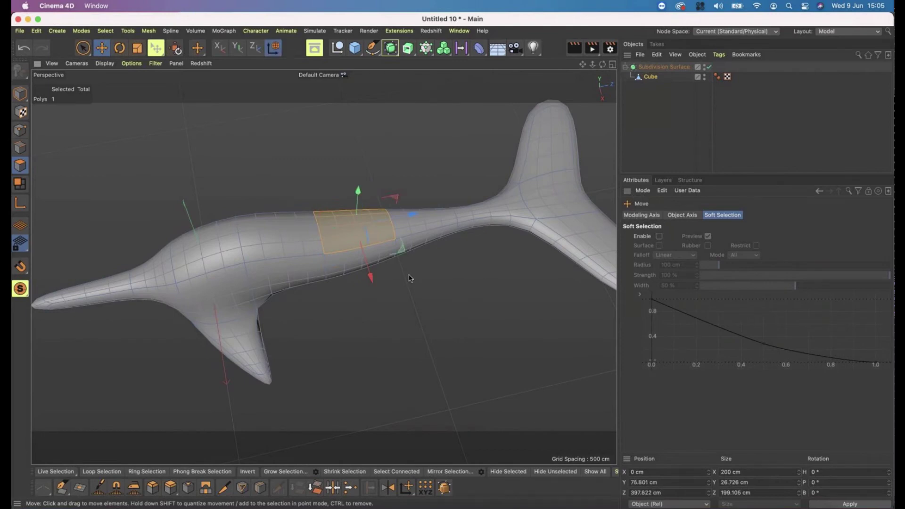
key("w")
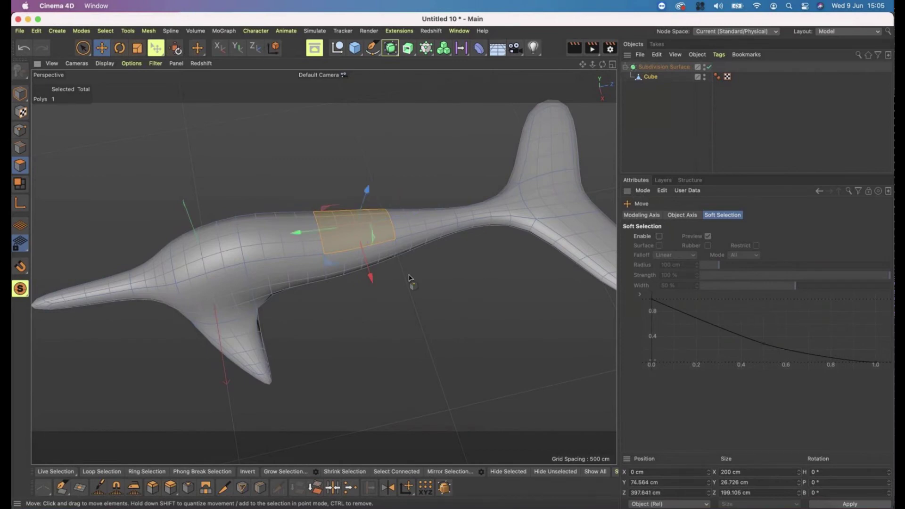
key("i")
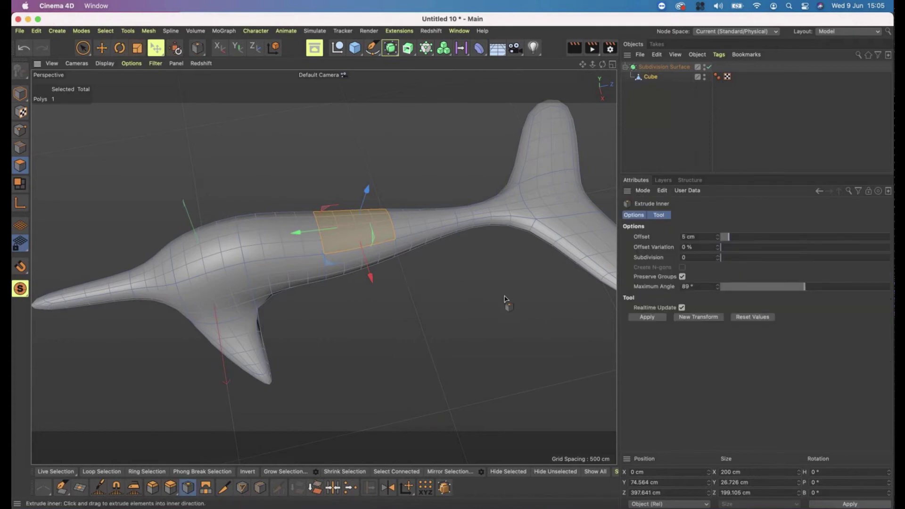
left_click_drag(452, 264, 467, 264)
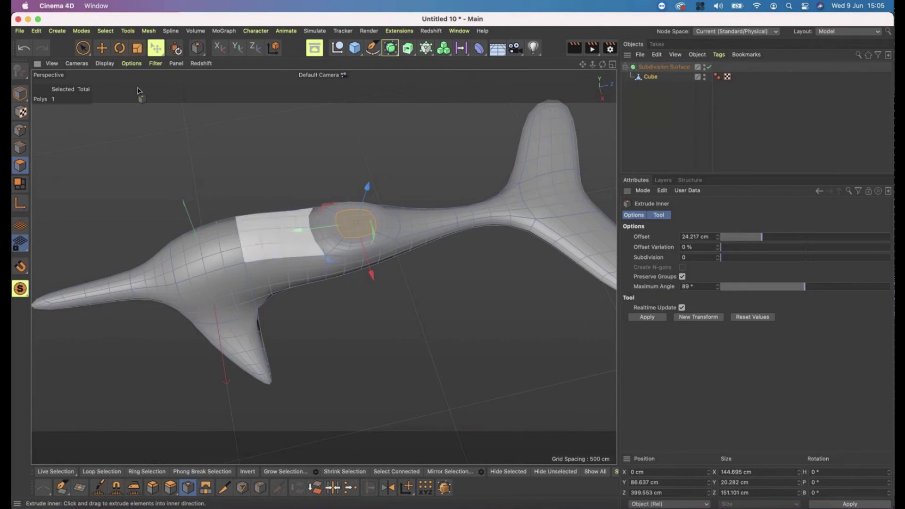
- Narrow the inset polygon on the back to about 29 cm in X and extrude it about 173 cm as a dorsal fin
left_click(137, 47)
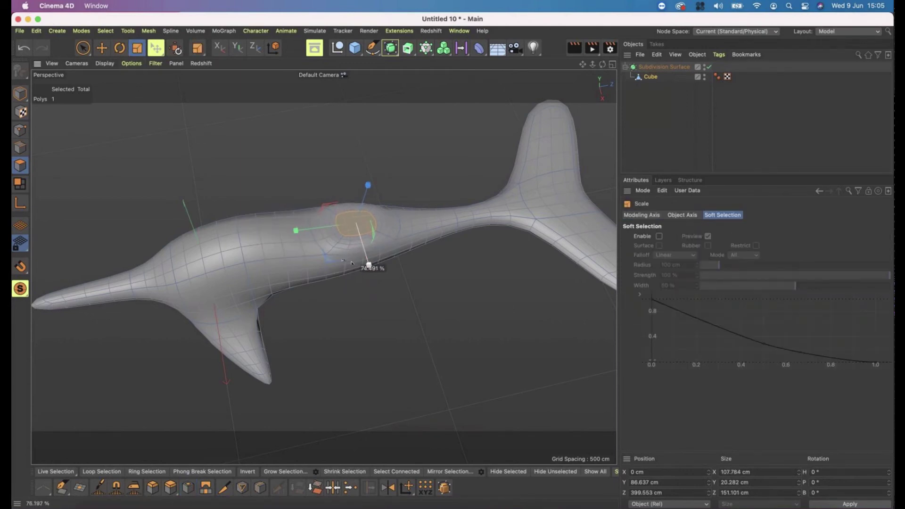
left_click_drag(329, 243, 327, 242)
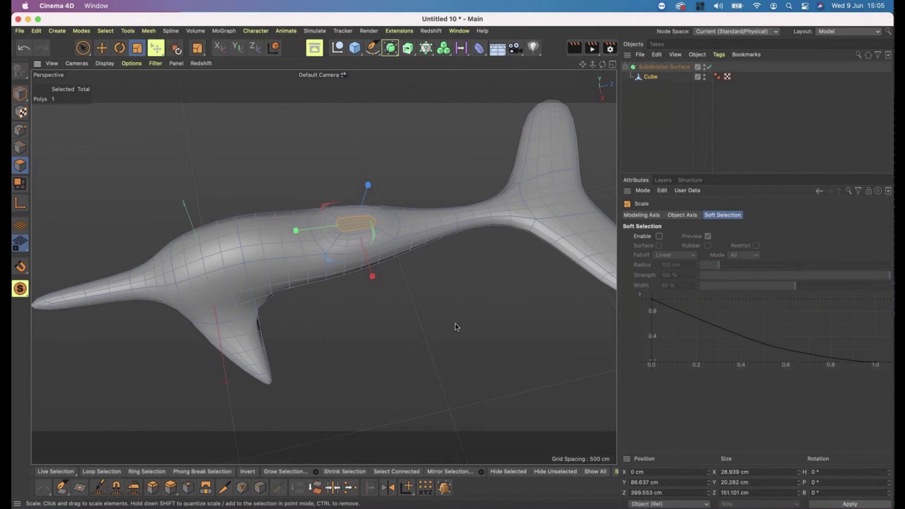
key("d")
left_click_drag(344, 348, 457, 265)
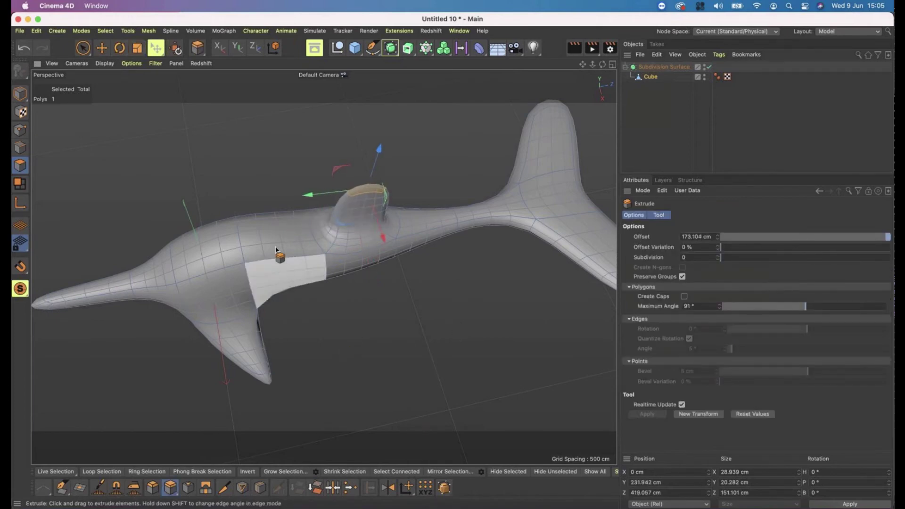
- Scale the dorsal fin's tip polygon to about 37 cm in Z and move it back to about 475 cm in Z
left_click_drag(276, 246, 274, 227, "alt")
key("t")
left_click_drag(306, 192, 356, 202)
left_click_drag(310, 200, 320, 200)
left_click(314, 231)
key("super+z")
key("super+z")
key("super+z")
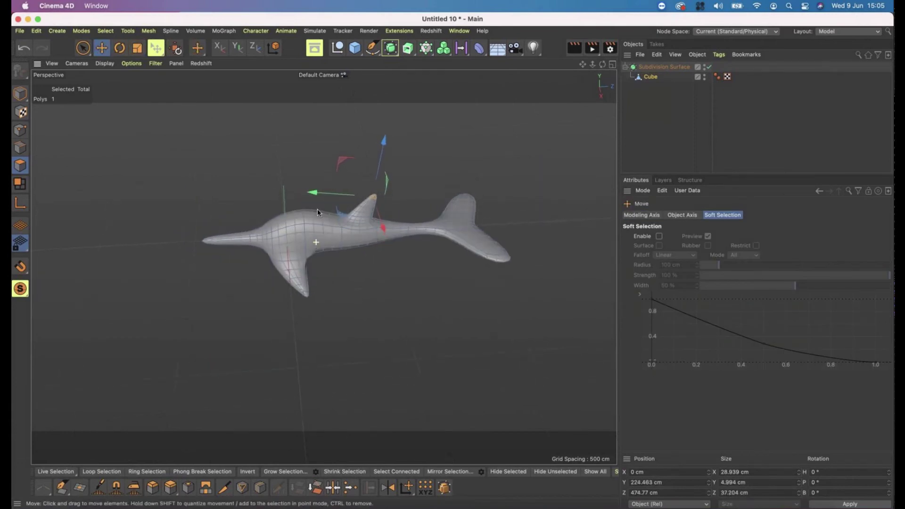
- Reselect the cube mesh in polygon mode and activate the Rectangle Selection tool
left_click_drag(359, 226, 554, 122, "alt")
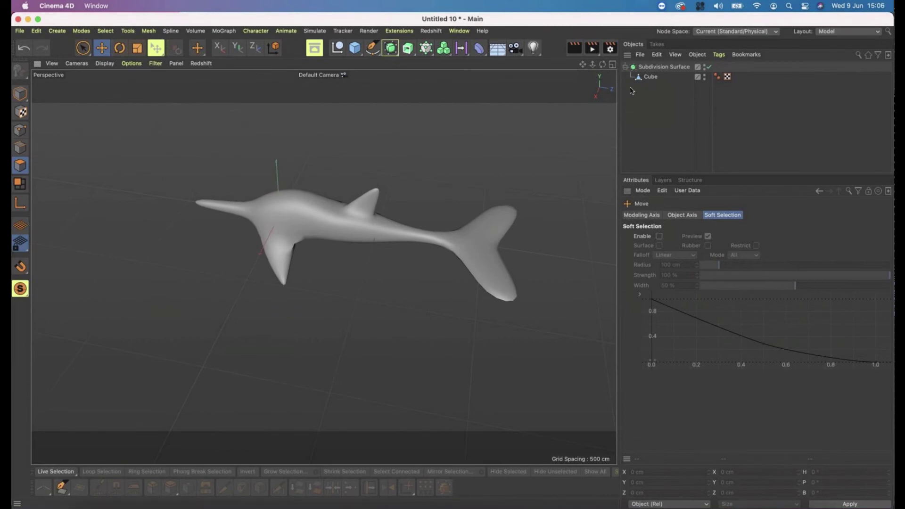
left_click(650, 77)
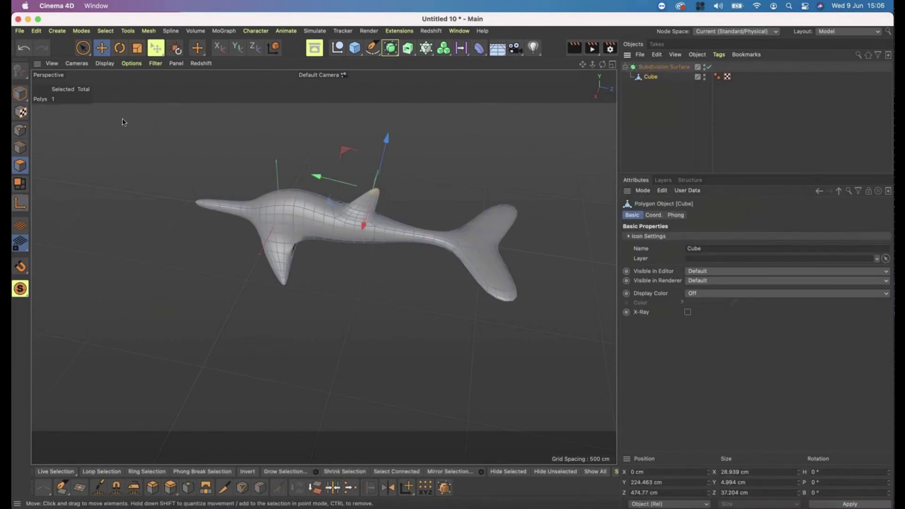
left_click(82, 47)
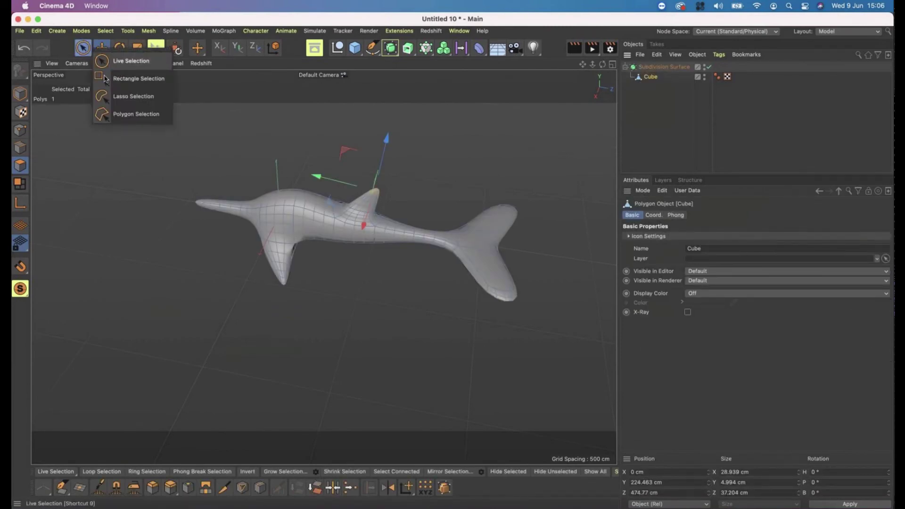
key("e")
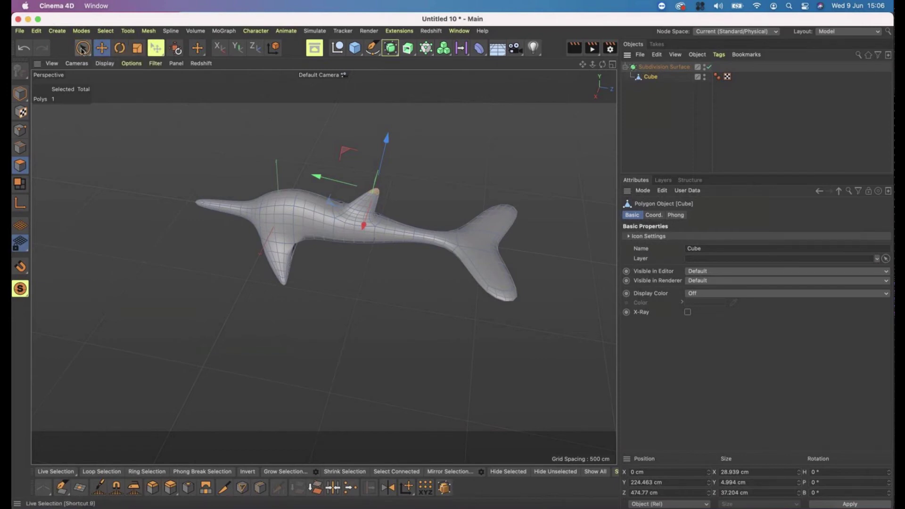
left_click_drag(82, 49, 118, 83)
- Try lowering only the tail fin polygons to about -48 cm in Y
left_click_drag(427, 160, 592, 364)
left_click_drag(465, 254, 485, 218, "alt")
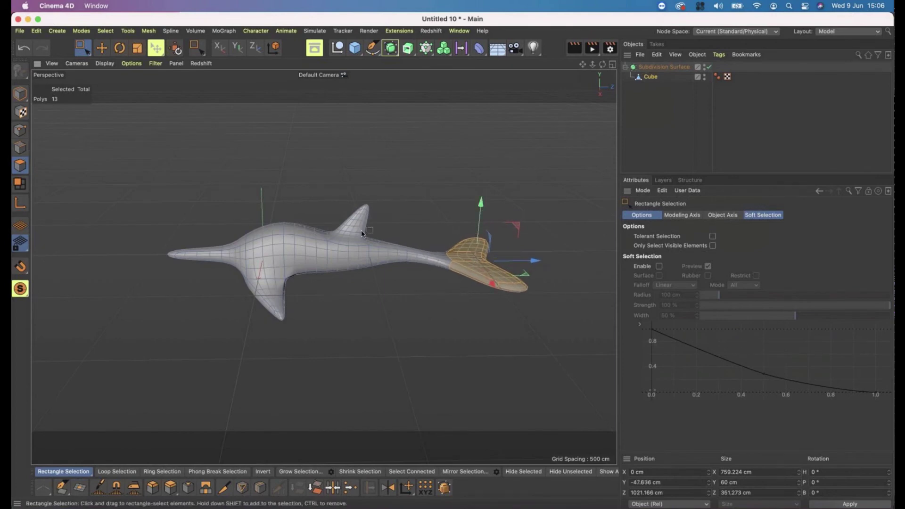
key("super+z")
- Select the tail fin together with the adjoining rear body segment, lower them to about -36 cm in Y, and return to Model mode
left_click_drag(391, 183, 583, 354)
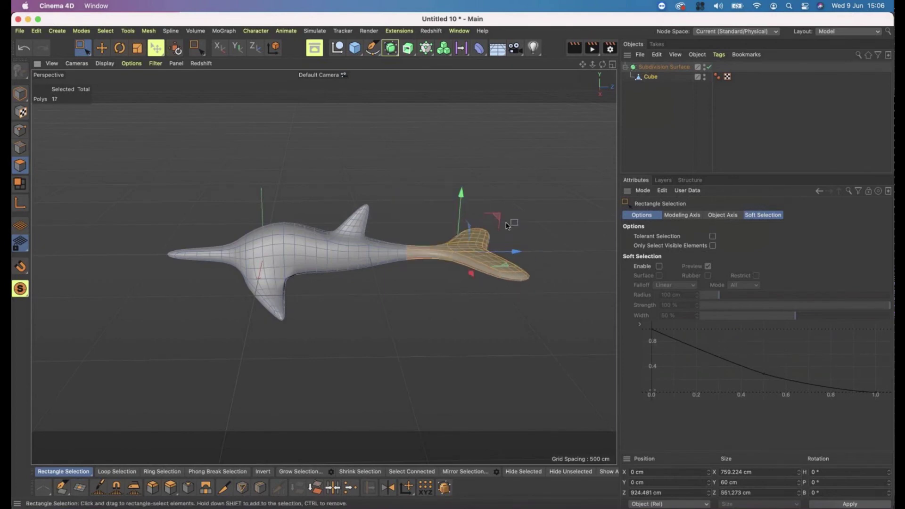
left_click_drag(464, 201, 437, 214)
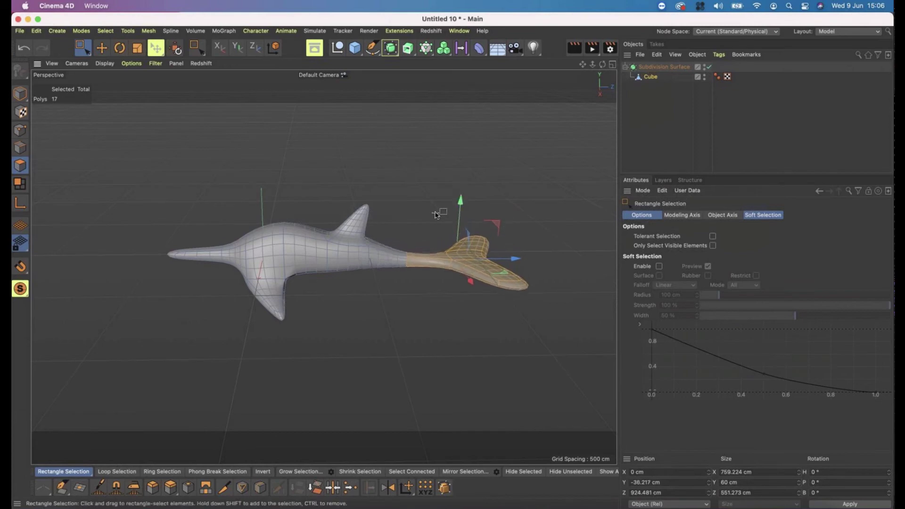
left_click(20, 93)
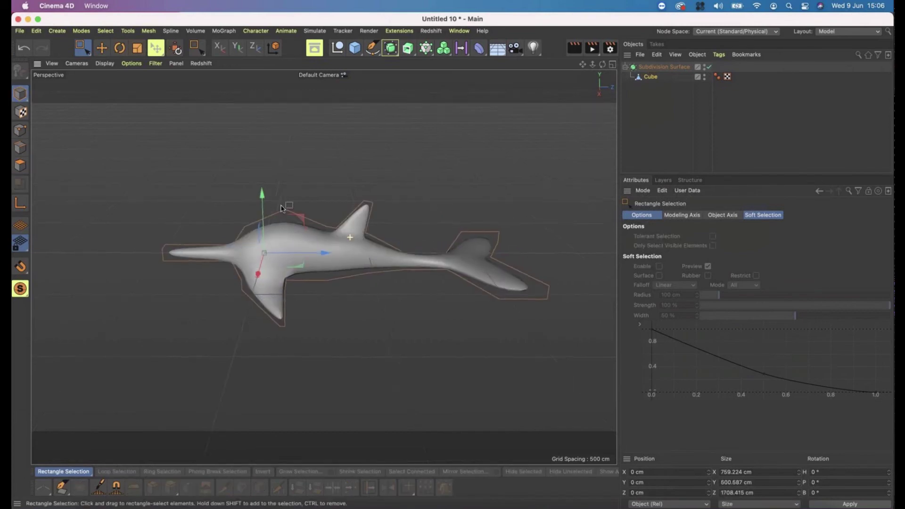
left_click_drag(281, 208, 483, 301, "alt")
left_click(415, 261)
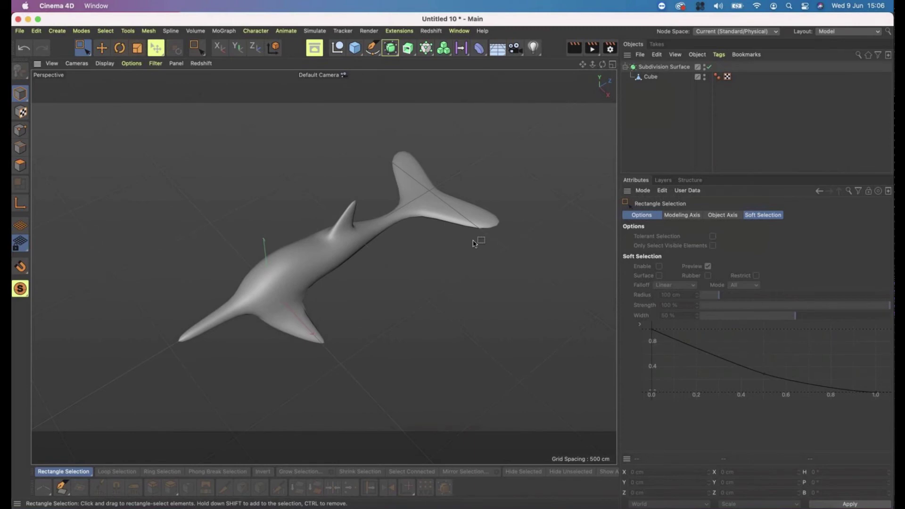
- Disable the Subdivision Surface to examine the low-poly dolphin mesh, re-enable it, and select the cube beneath it
left_click(707, 67)
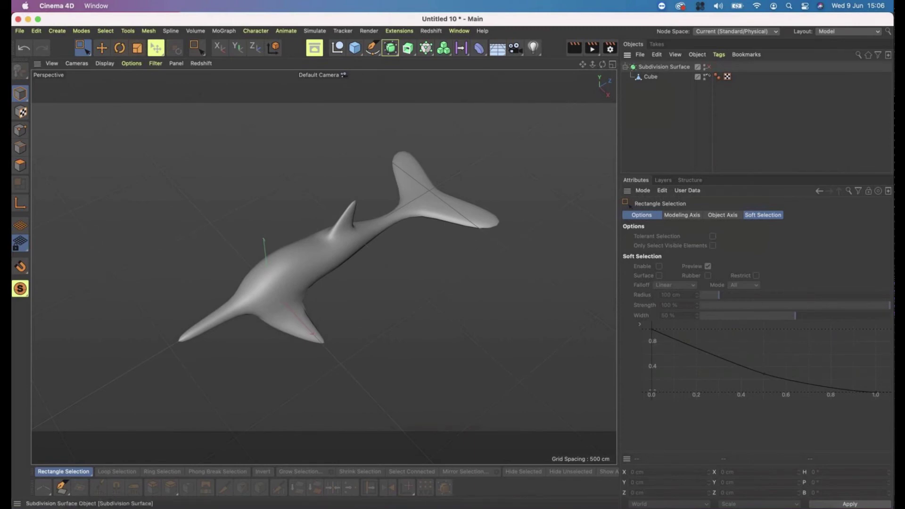
left_click_drag(357, 279, 469, 174, "alt")
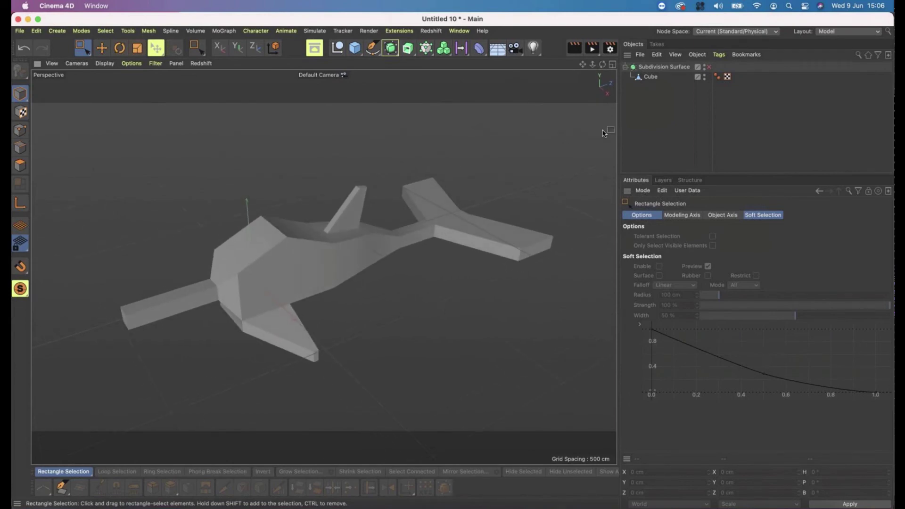
left_click(651, 77)
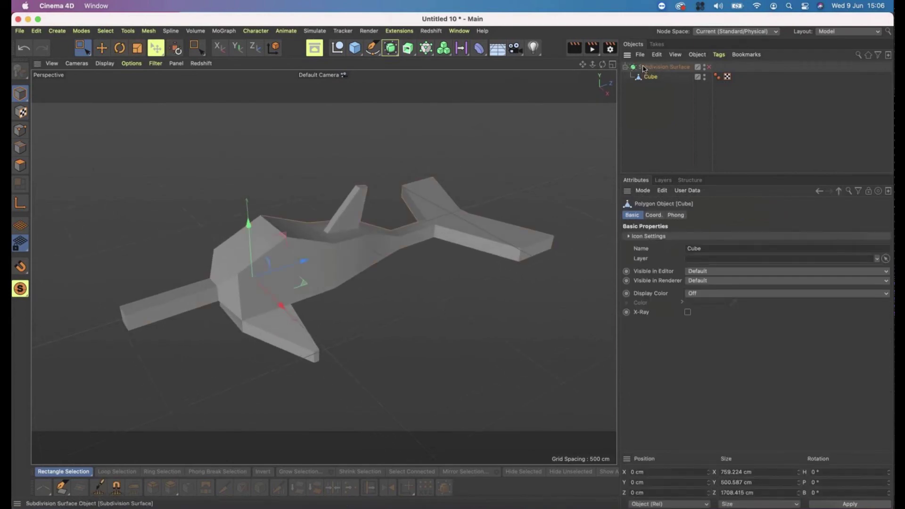
left_click(645, 67)
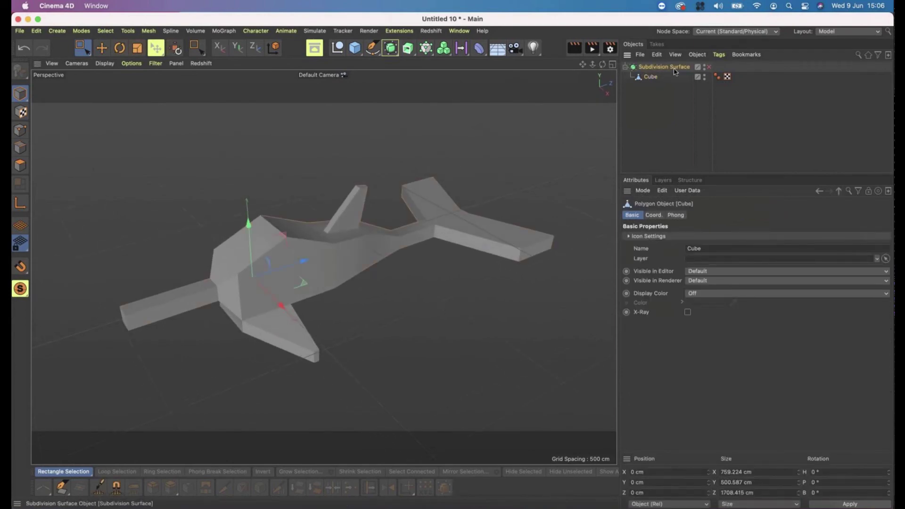
left_click(710, 67)
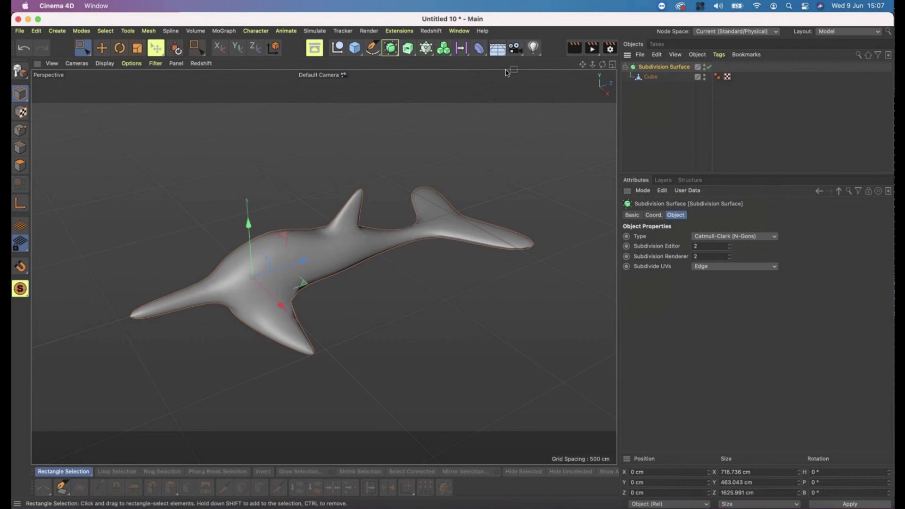
key("Down")
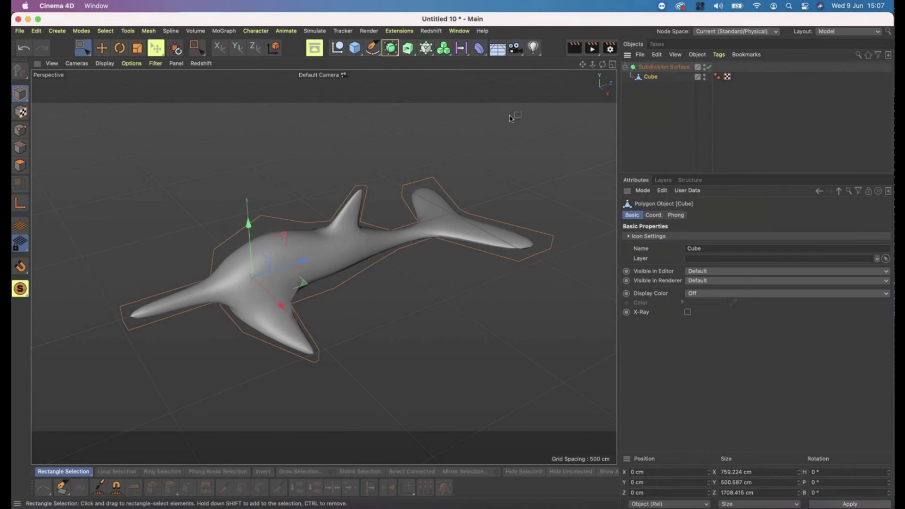
- Create a new project, add a 200 cm cube, make it editable and switch to polygon mode
key("super+n")
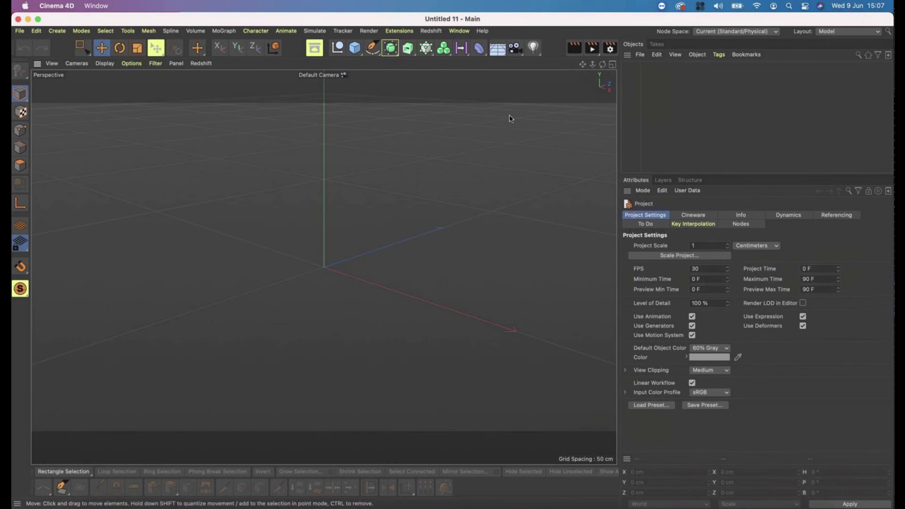
left_click(355, 48)
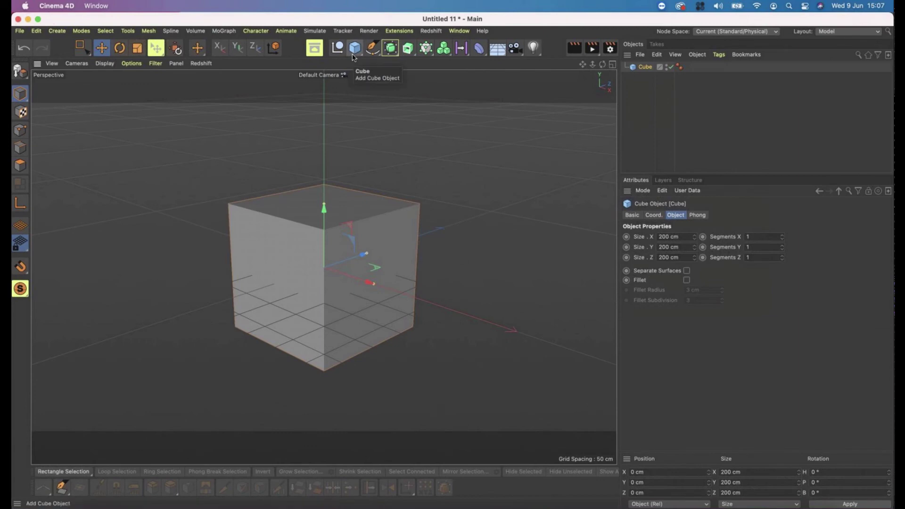
left_click(19, 72)
left_click(20, 130)
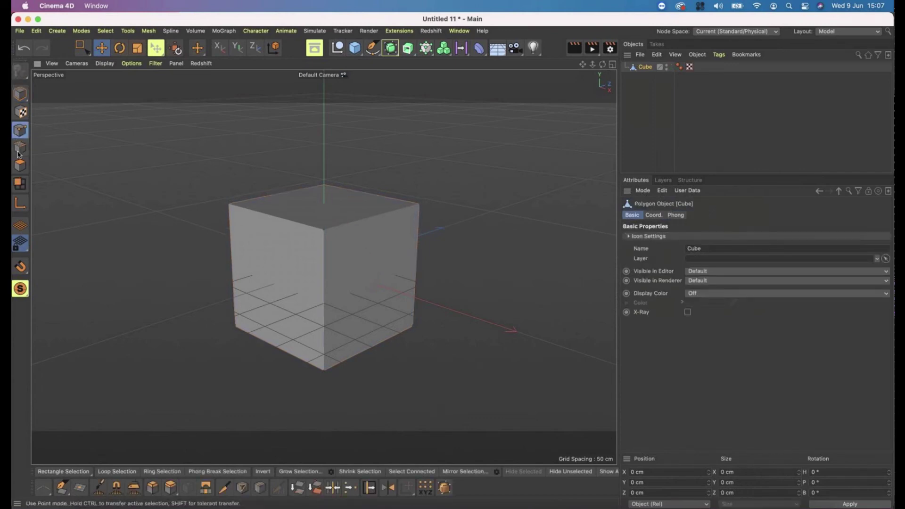
left_click(19, 165)
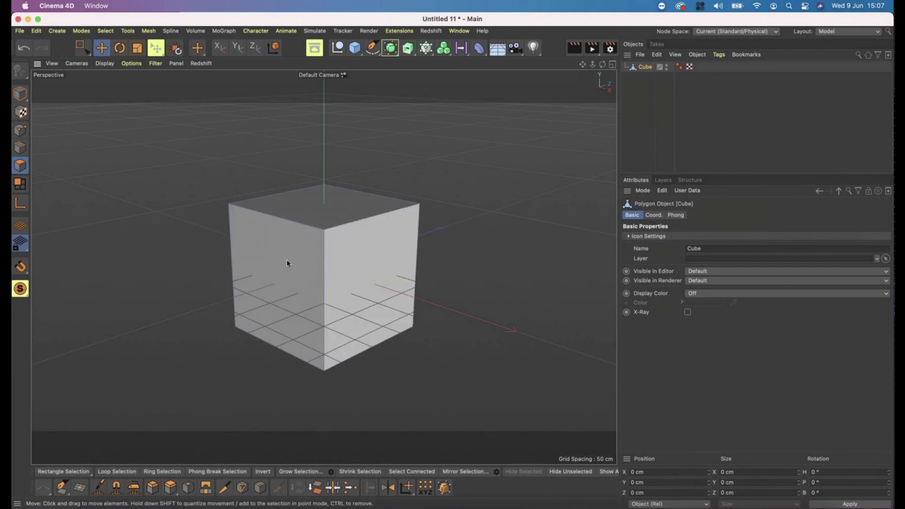
- Add a Subdivision Surface and make the cube its child
left_click(392, 48)
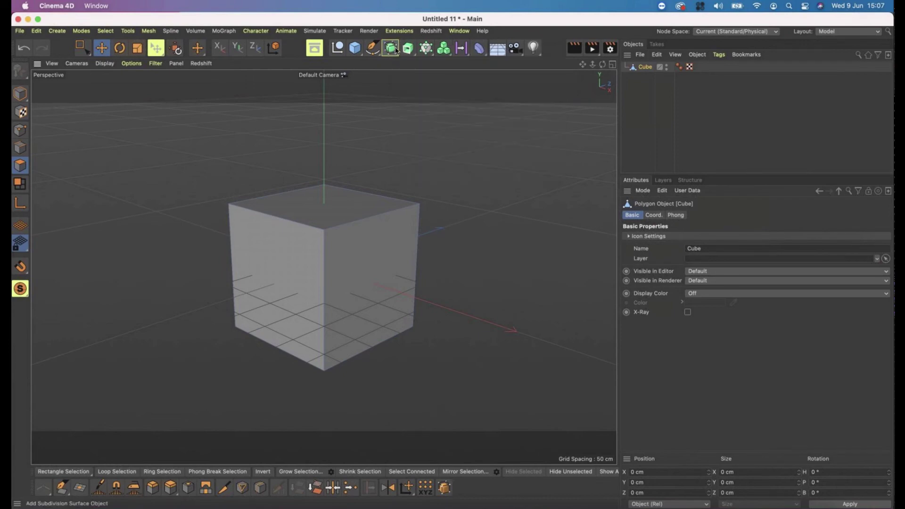
left_click(390, 49)
left_click(391, 49)
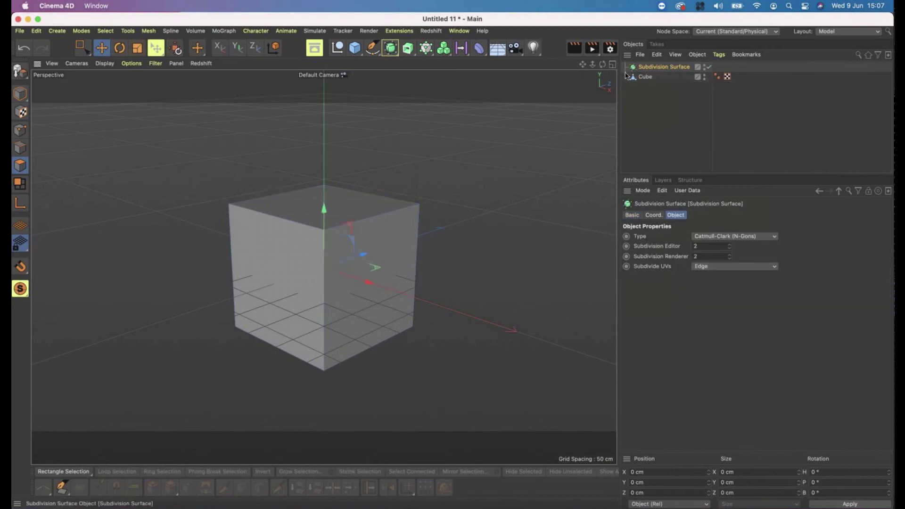
left_click(645, 77)
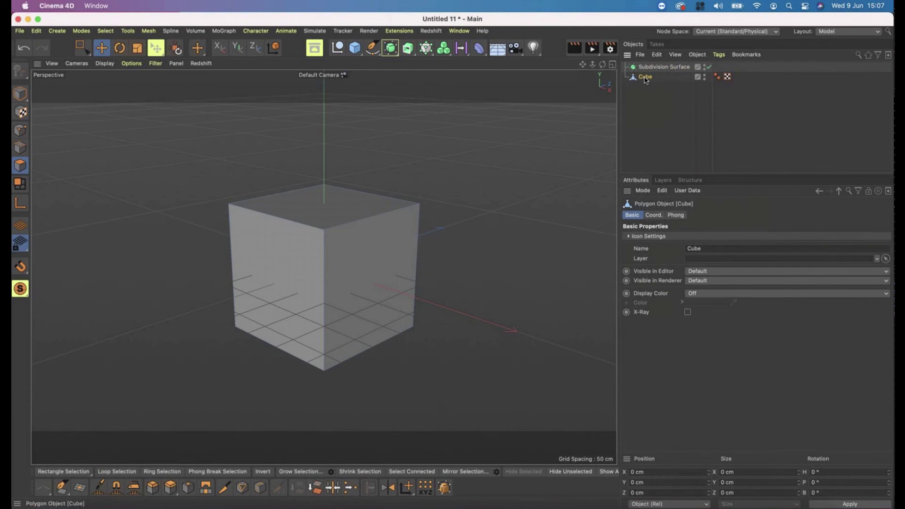
left_click_drag(645, 80, 656, 68)
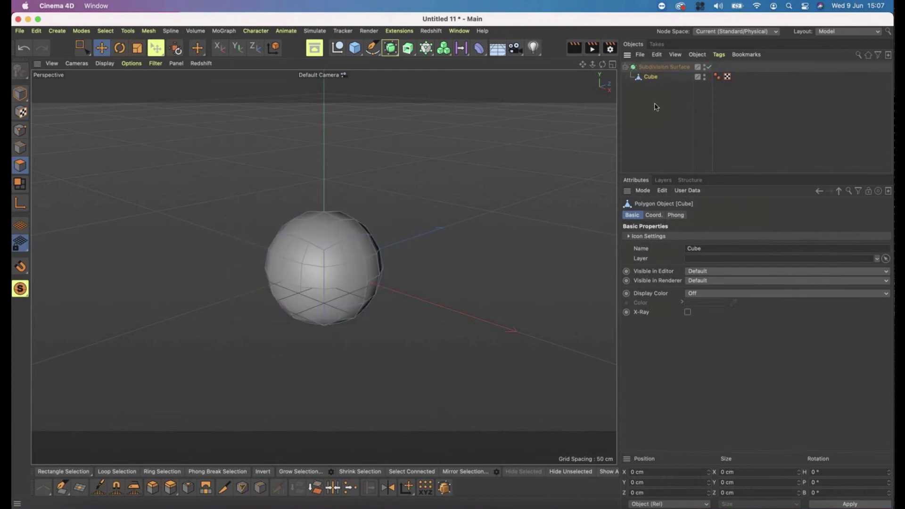
- Select the smoothed cube's polygon facing negative Z and extrude it about 159 cm
left_click(335, 267)
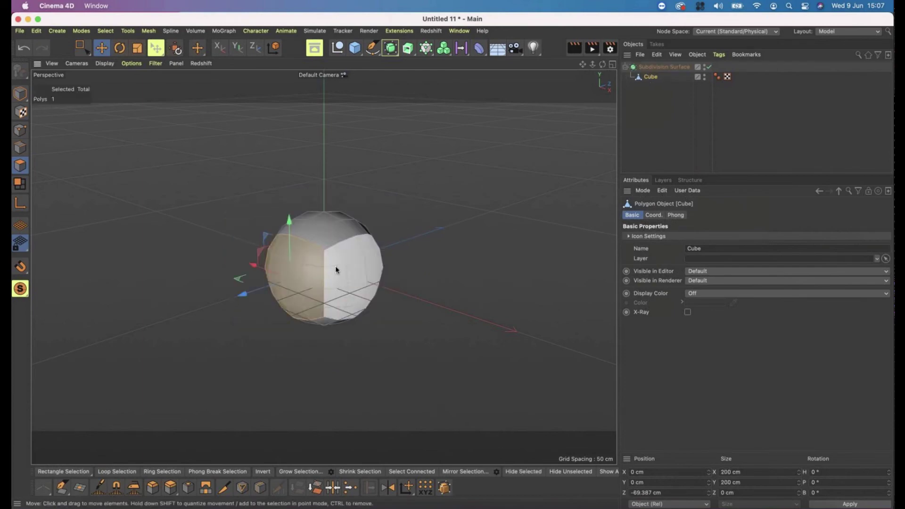
left_click(303, 265)
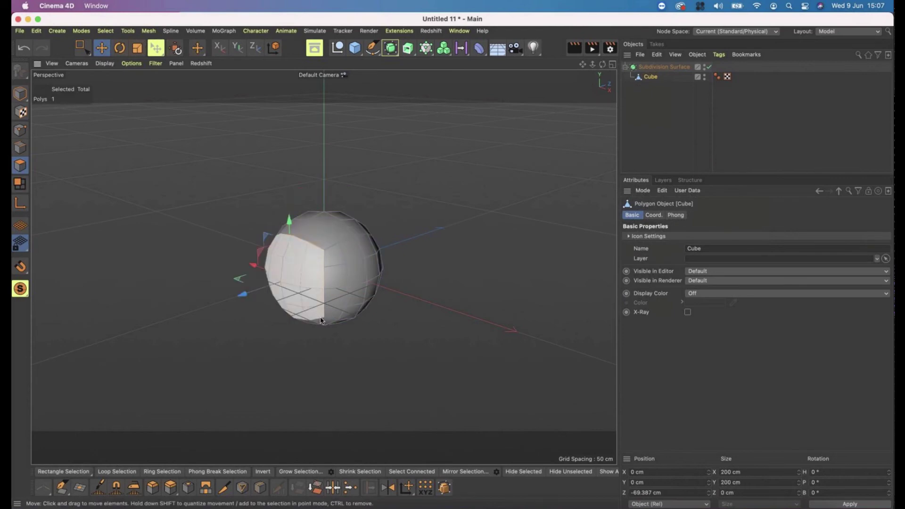
left_click(327, 325)
left_click(342, 282)
left_click(302, 271)
left_click_drag(312, 278, 355, 277, "alt")
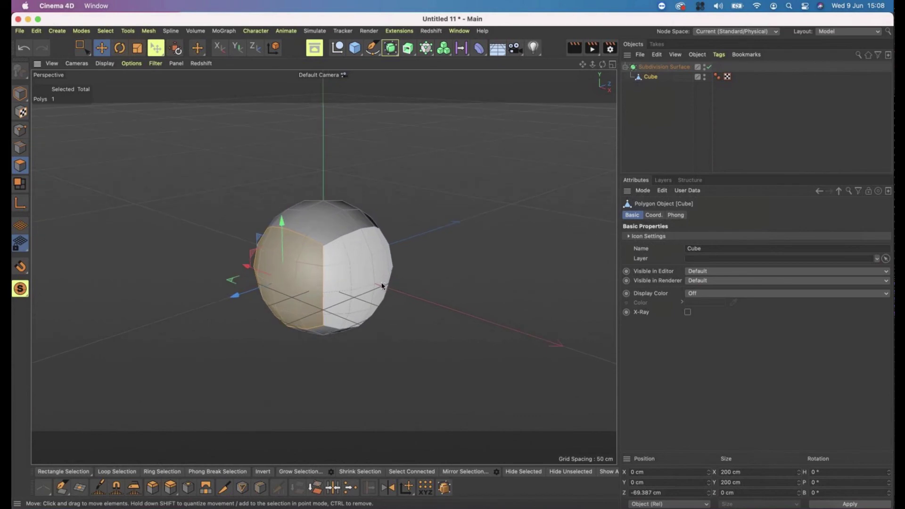
key("d")
left_click_drag(398, 304, 376, 346)
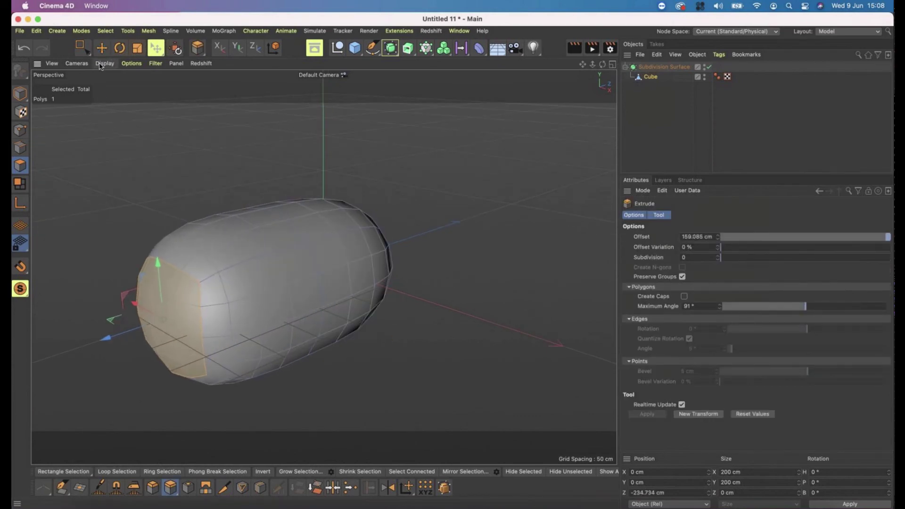
left_click(105, 63)
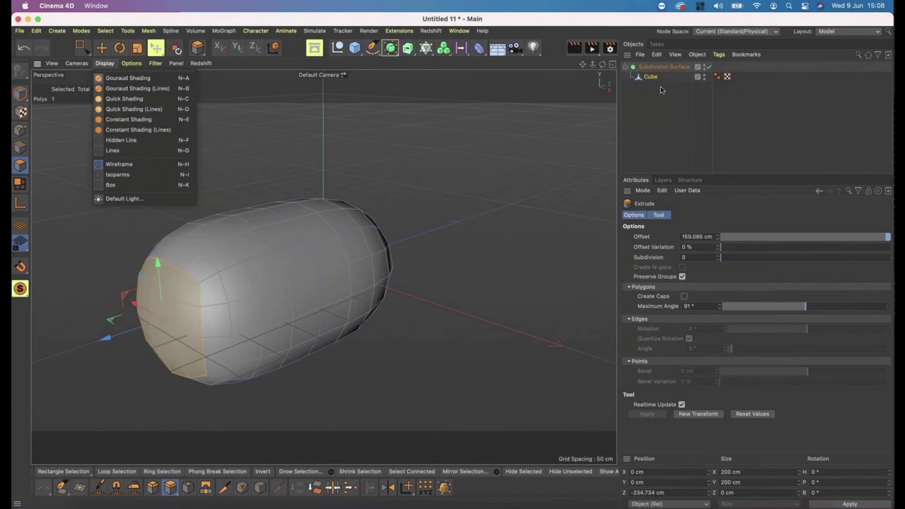
left_click(662, 67)
left_click(662, 67)
left_click(650, 77)
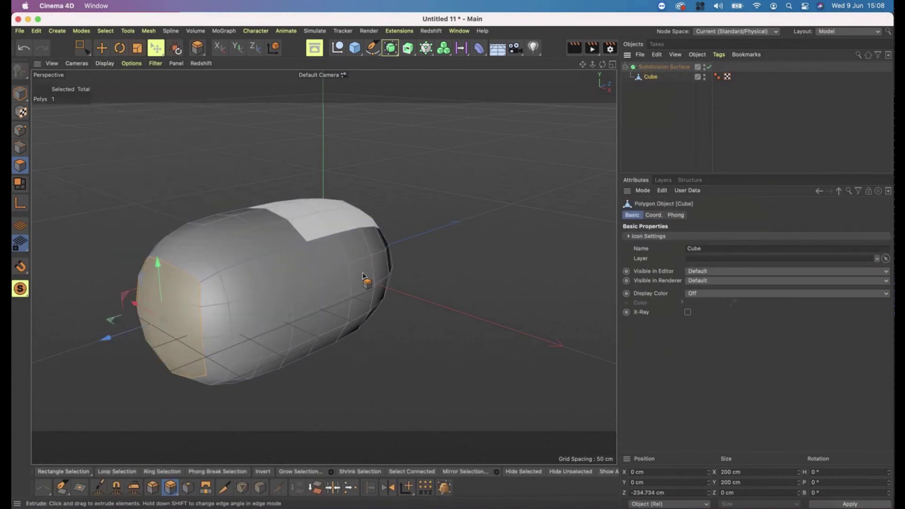
- Select the side polygon facing positive X on the original, unextruded segment of the body
left_click_drag(281, 305, 358, 278, "alt")
left_click(340, 253)
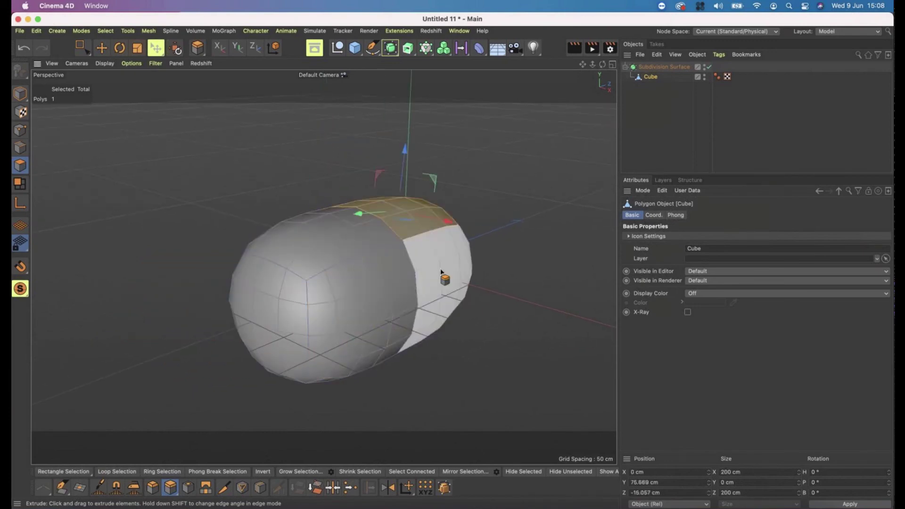
left_click(443, 276)
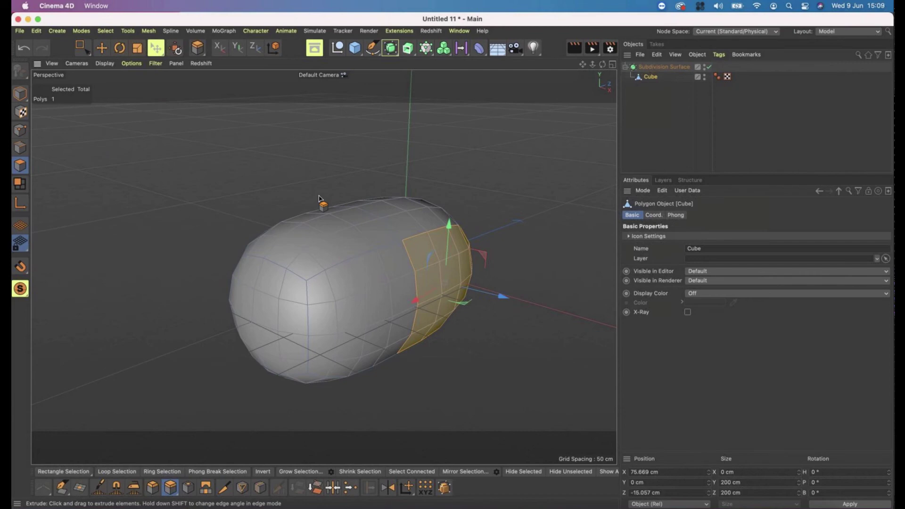
- Activate the Extrude tool for the selected side polygon and switch to Extrude Inner
key("m")
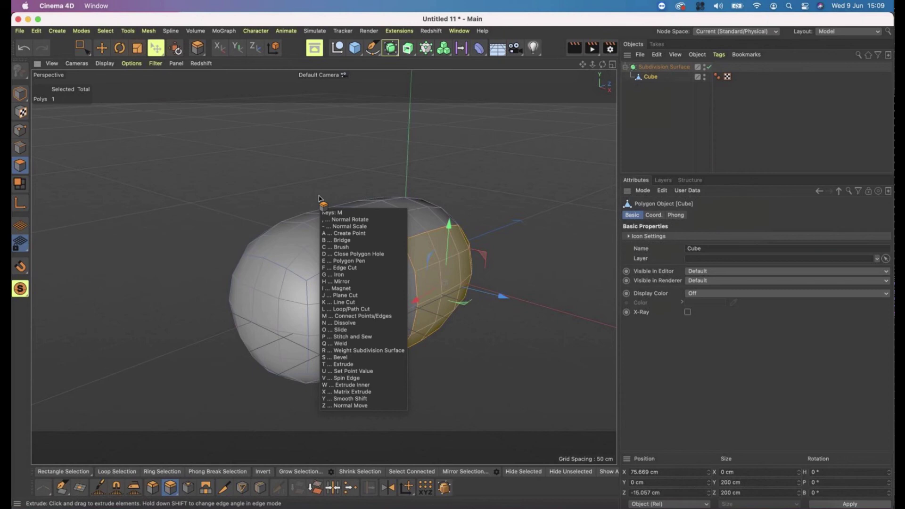
key("t")
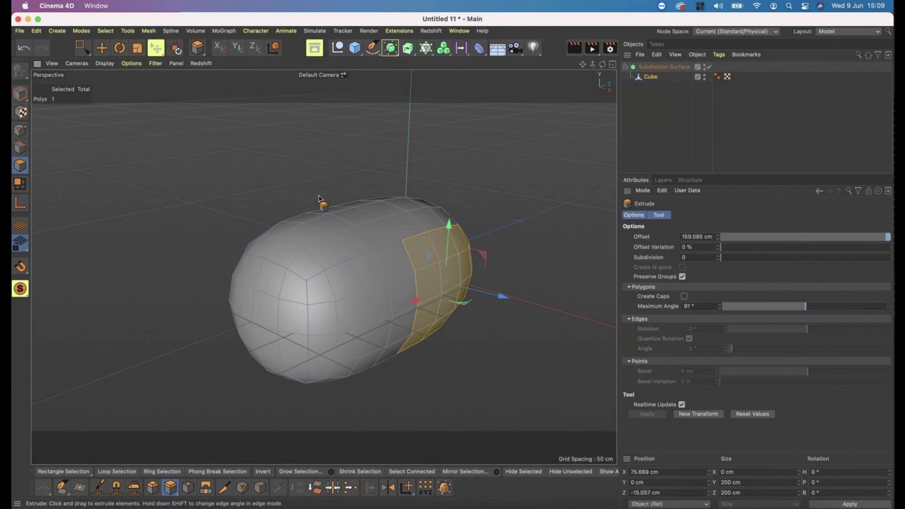
key("m")
key("w")
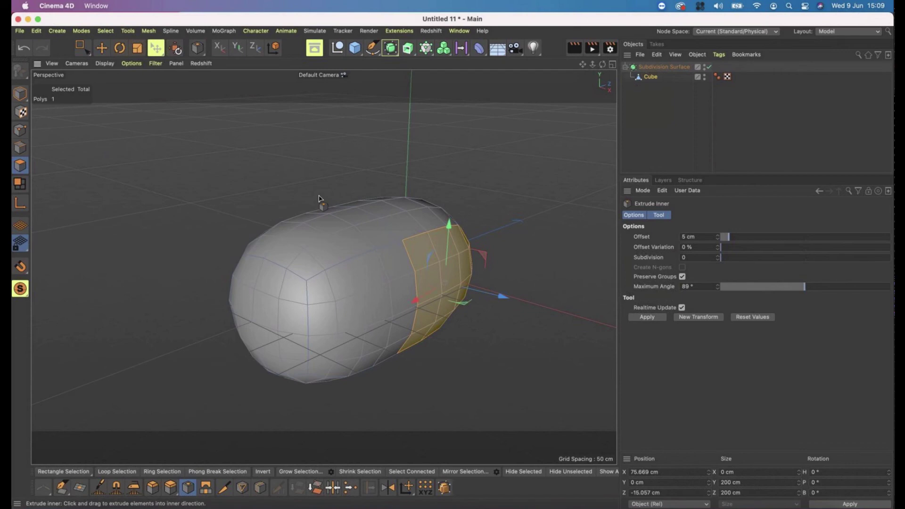
key("m")
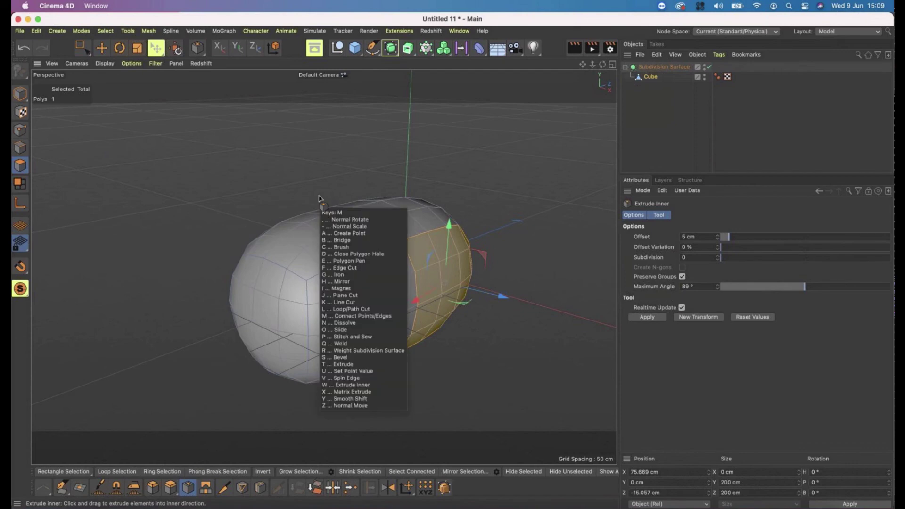
- Undo the last polygon selection and select all connected polygons of the cube, with Extrude Inner active
key("super+z")
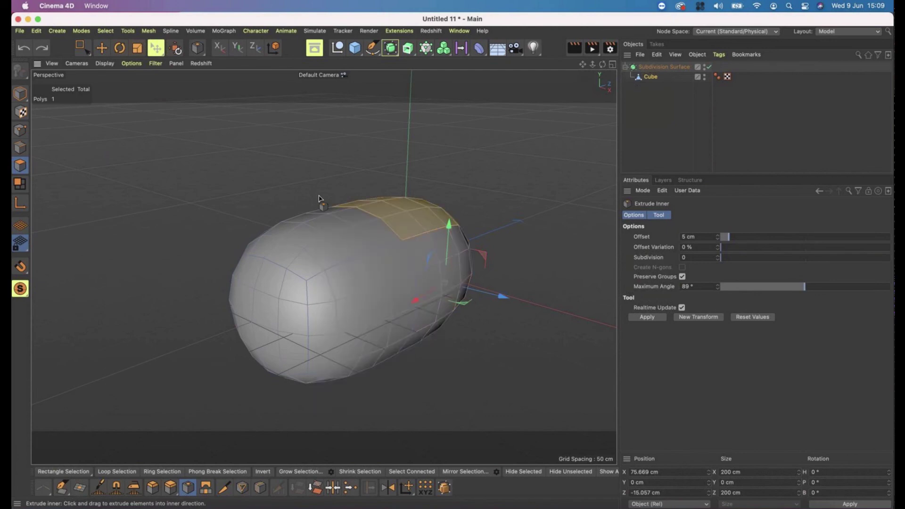
key("u")
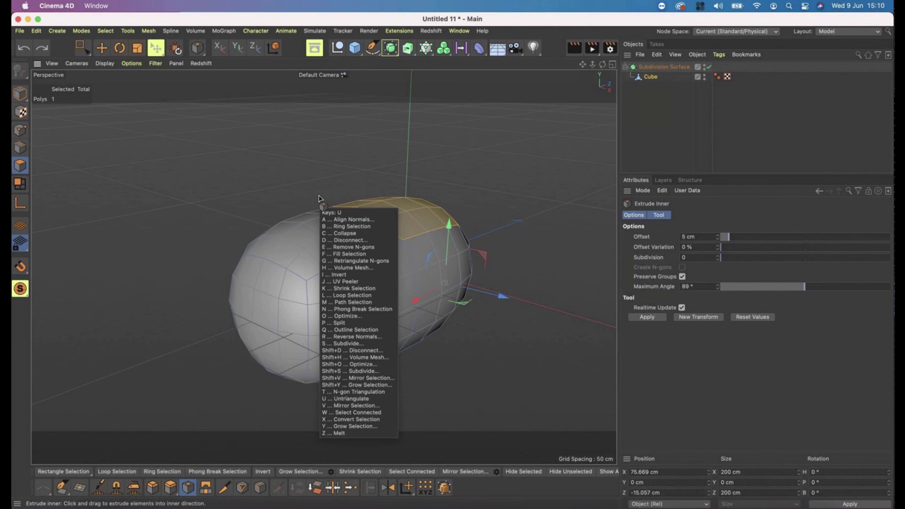
key("w")
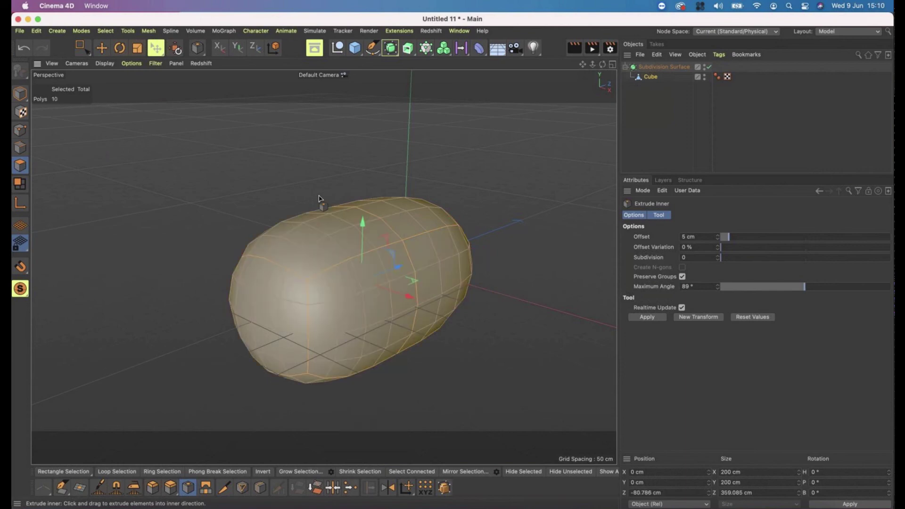
key("m")
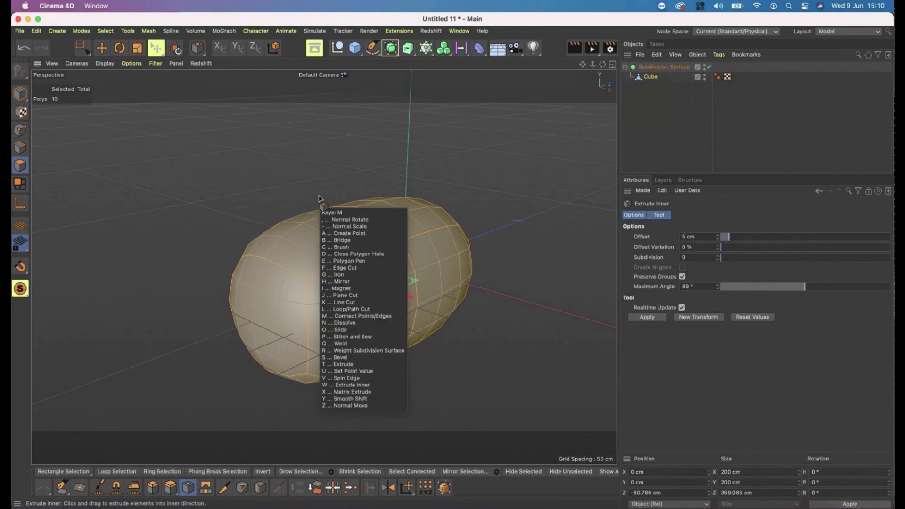
key("w")
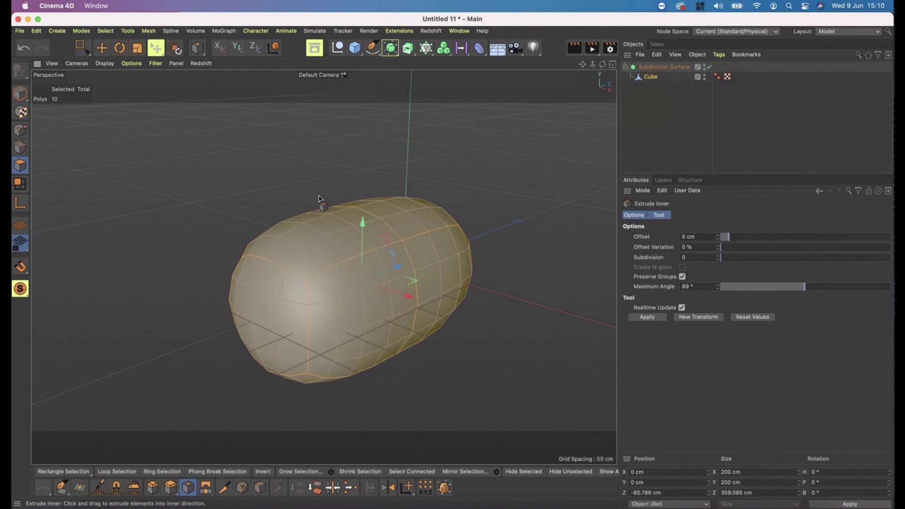
- Deselect all of the cube's polygons and switch to model mode
key("k")
key("n")
key("super+shift+a")
key("n")
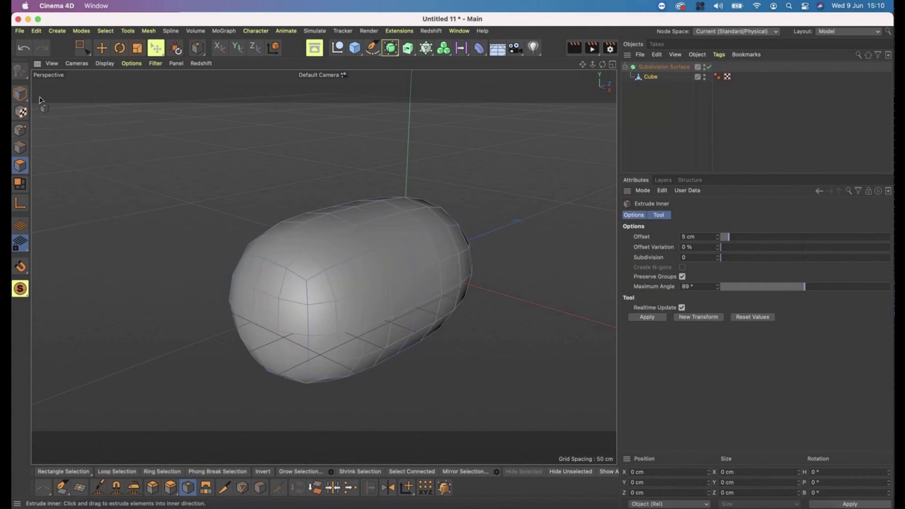
left_click(20, 94)
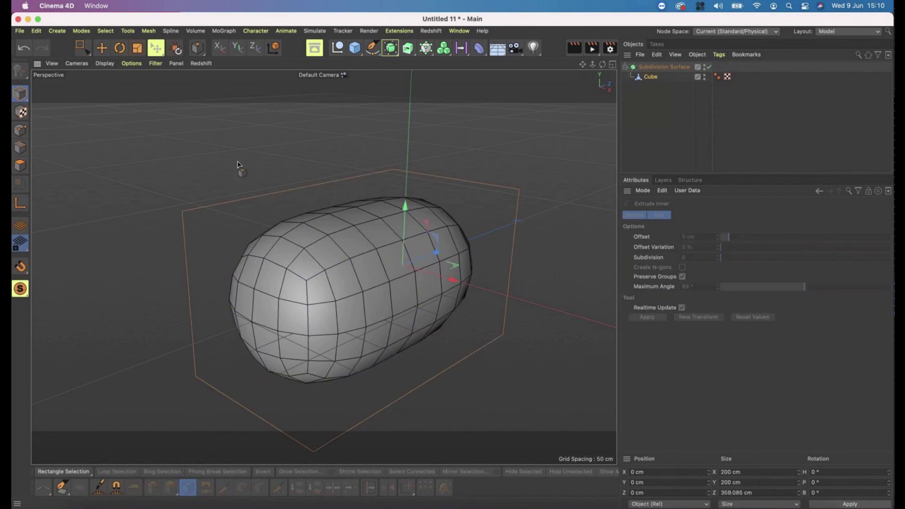
- Display the smoothed body as a wireframe in the perspective view
key("n")
key("h")
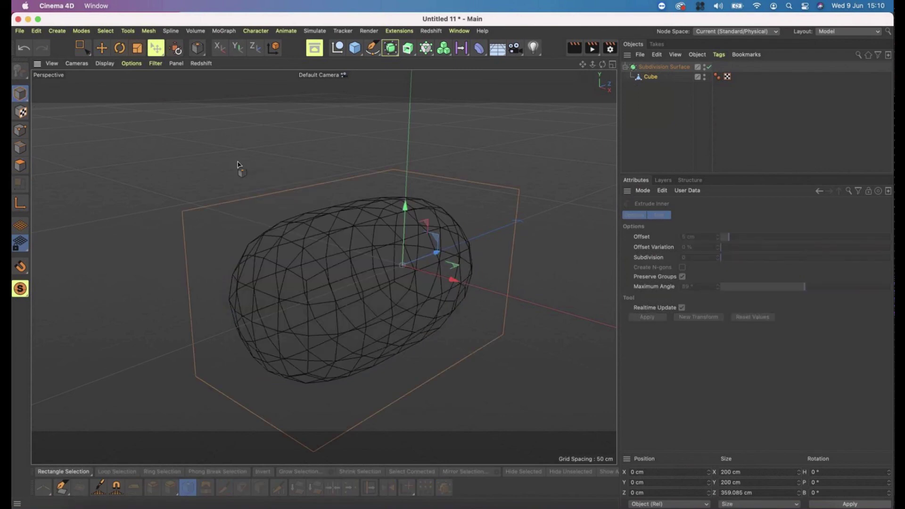
mouse_move(323, 247)
left_mouse_down("alt")
mouse_move(366, 211)
mouse_move(317, 259)
left_mouse_up("alt")
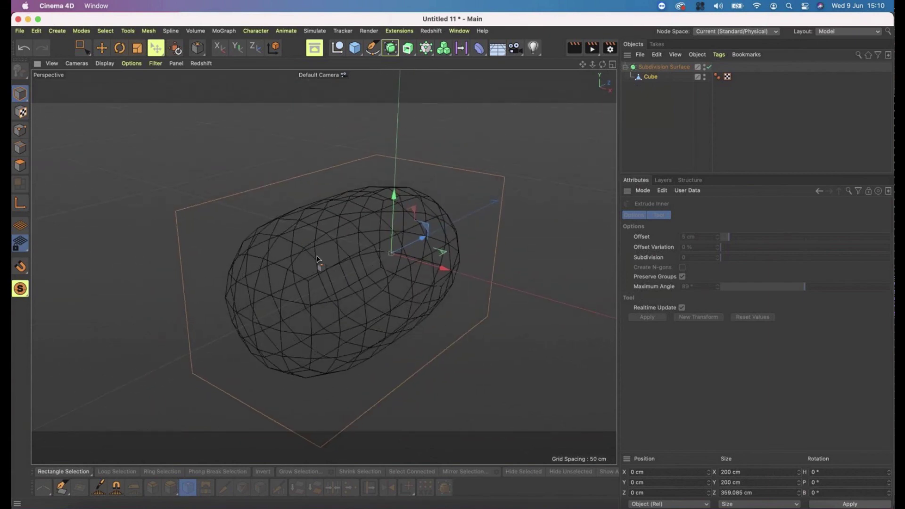
- Set the viewport display to Gouraud Shading without lines and activate the Extrude tool
key("n")
key("a")
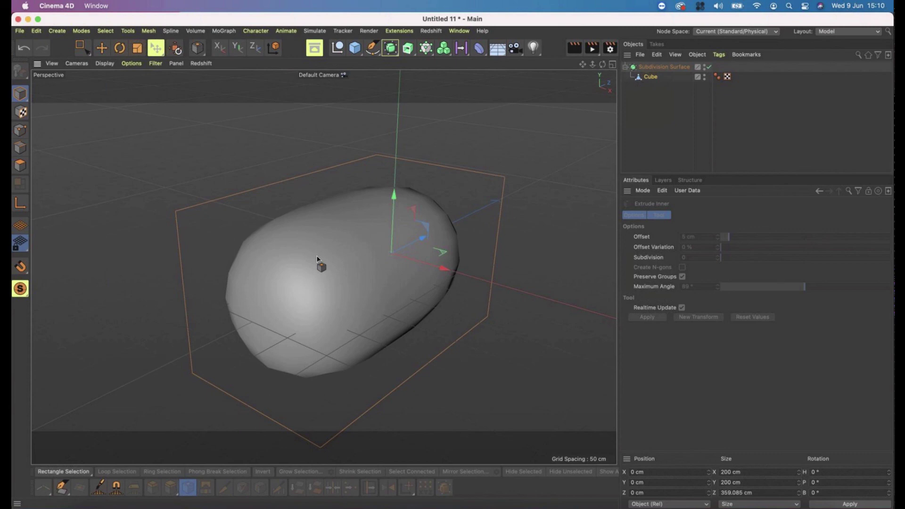
key("m")
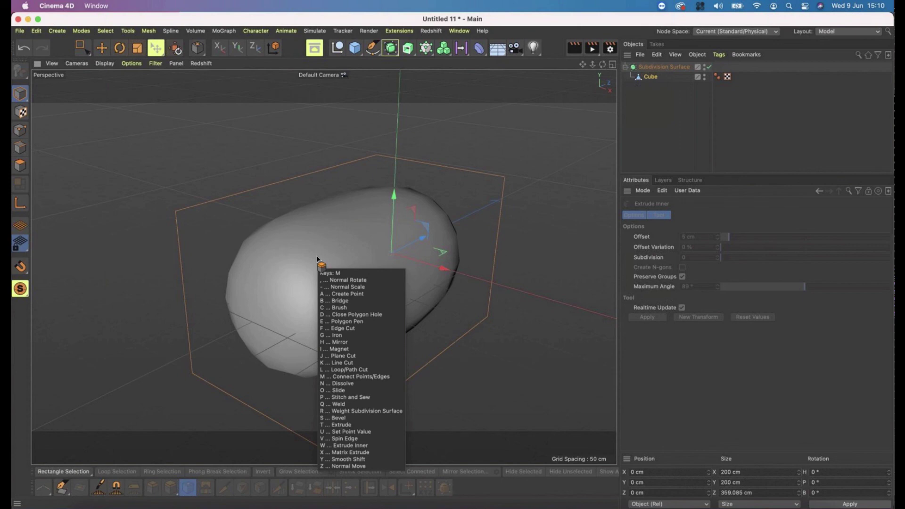
key("t")
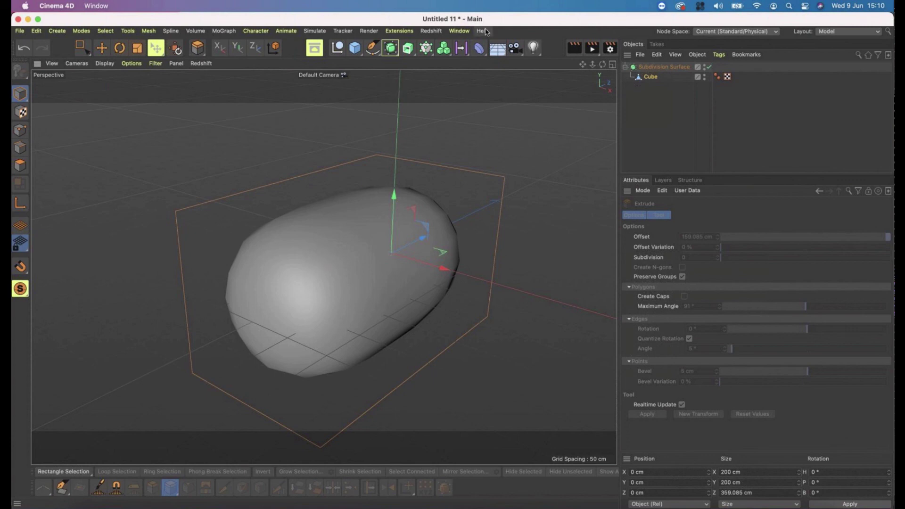
- Open the program's help and search it for "shortcut"
left_click(484, 31)
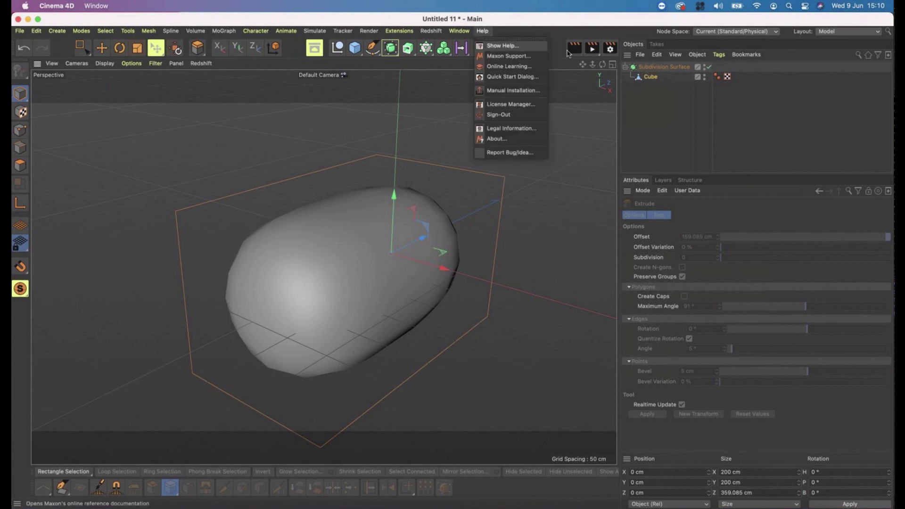
left_click(493, 46)
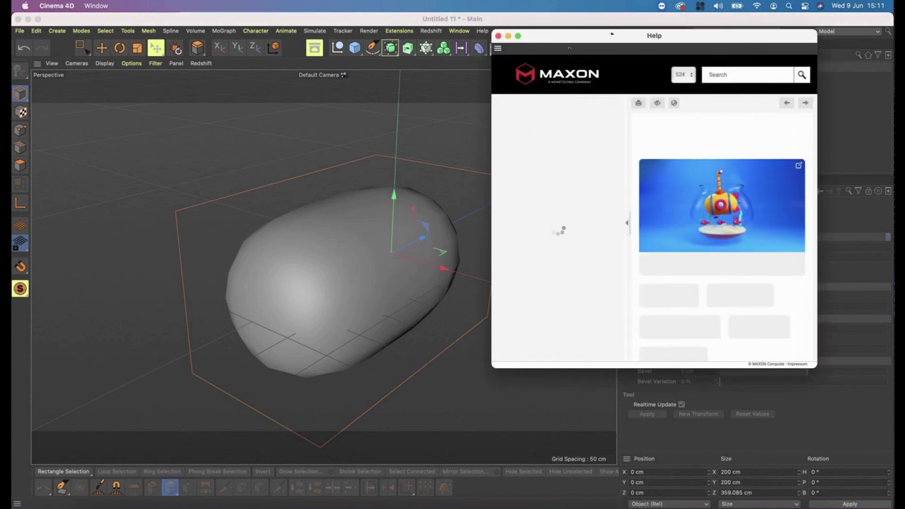
left_click_drag(612, 34, 512, 77)
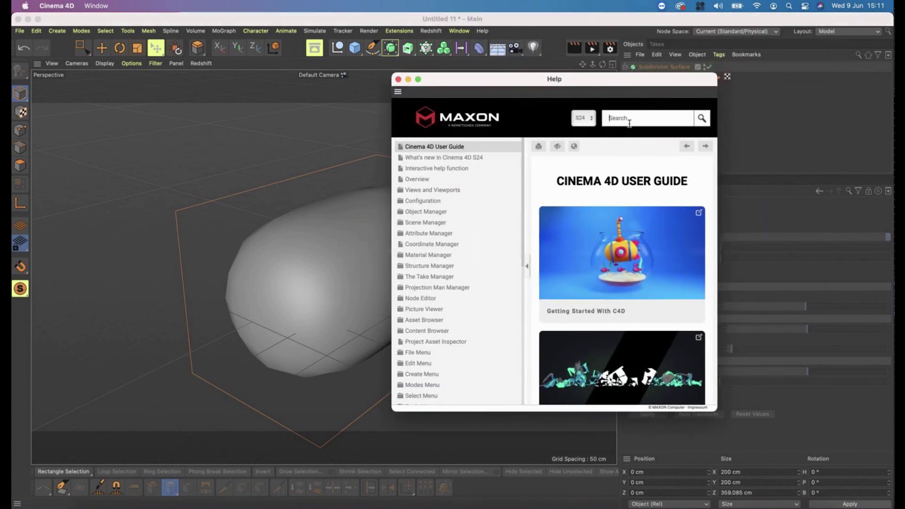
left_click(630, 123)
type("shortcut")
key("Return")
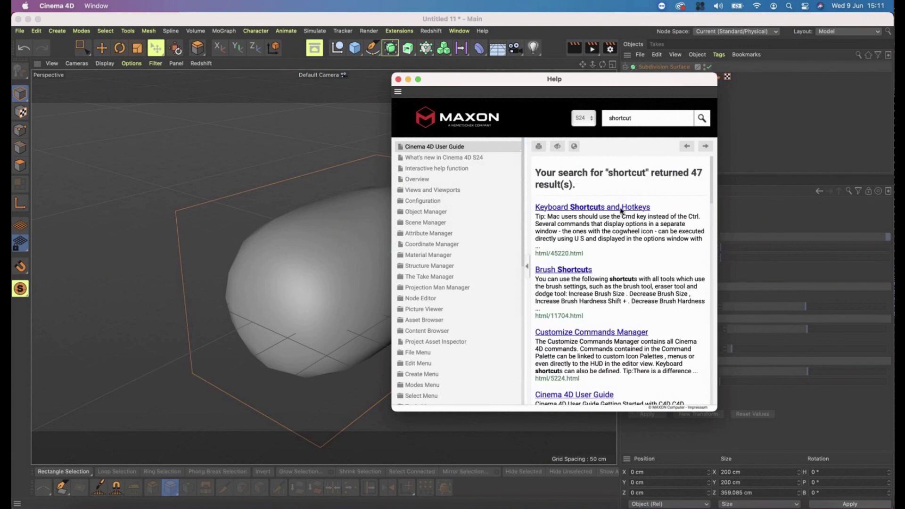
- Open the Keyboard Shortcuts and Hotkeys page in an enlarged help window and look through the whole list, including the Modelling section
left_click(621, 212)
left_click_drag(452, 78, 125, 14)
left_click(92, 19)
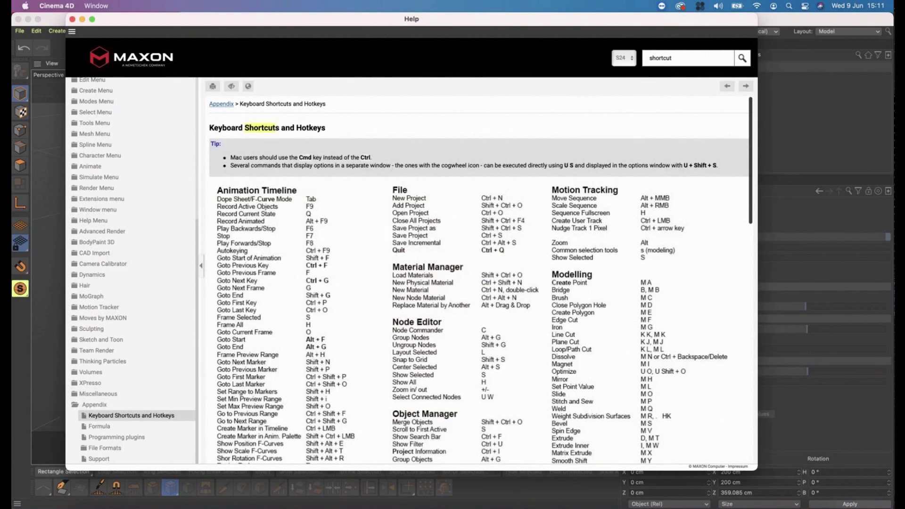
scroll(622, 282, "down", 4)
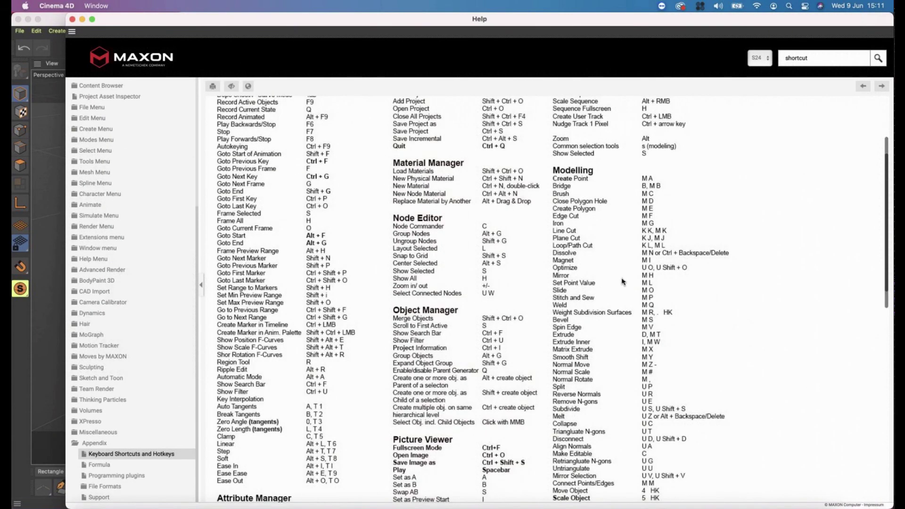
scroll(623, 282, "down", 15)
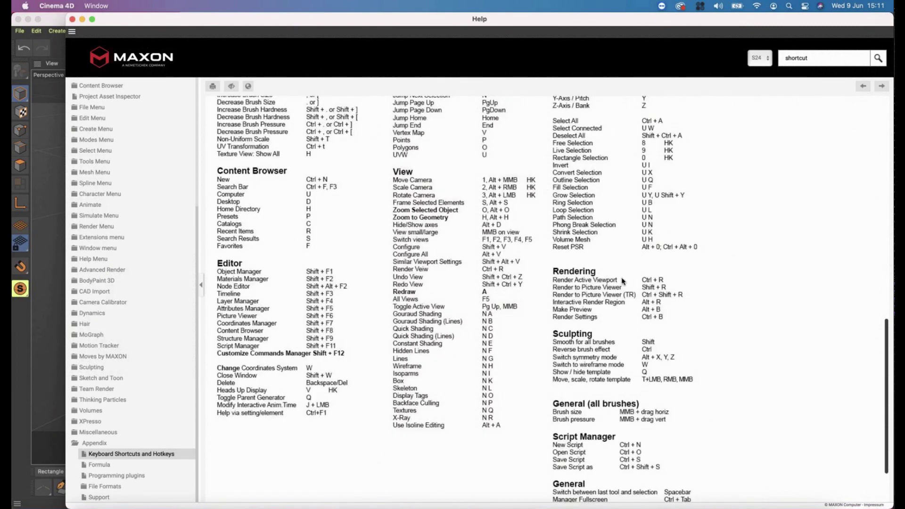
scroll(623, 282, "down", 3)
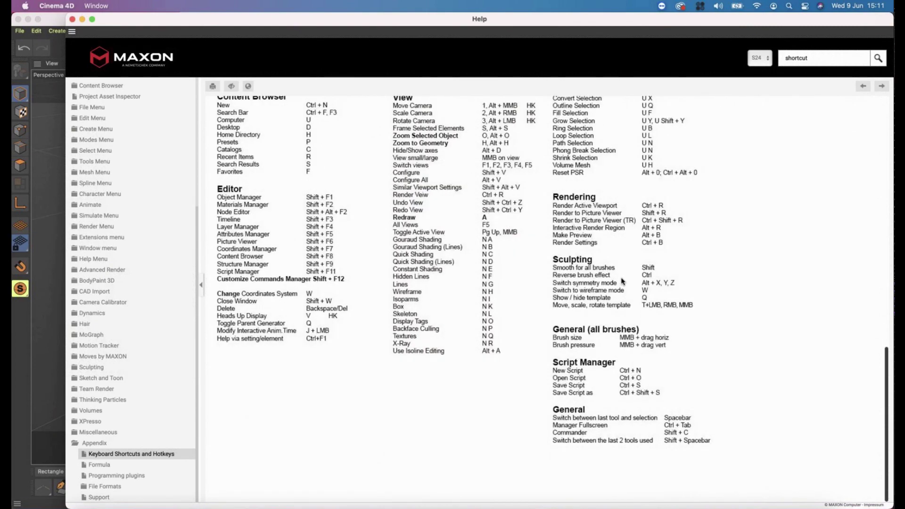
scroll(622, 282, "up", 15)
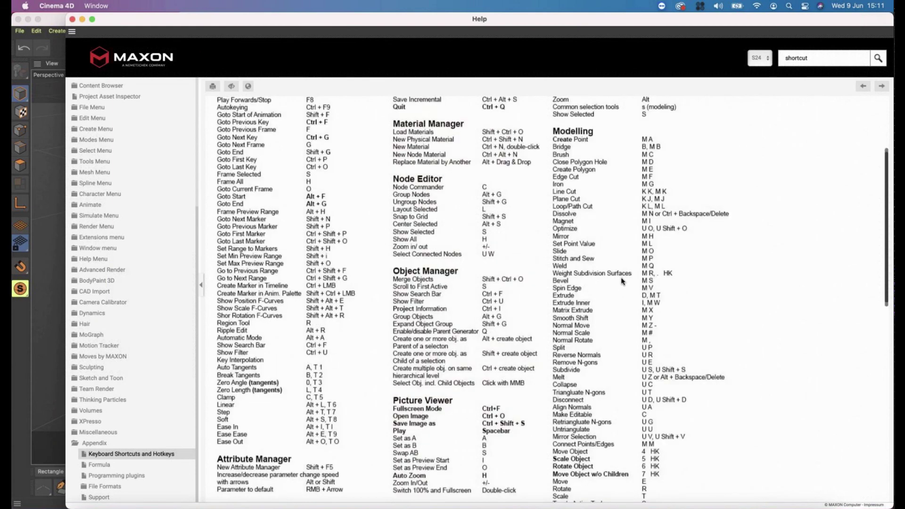
scroll(622, 282, "up", 6)
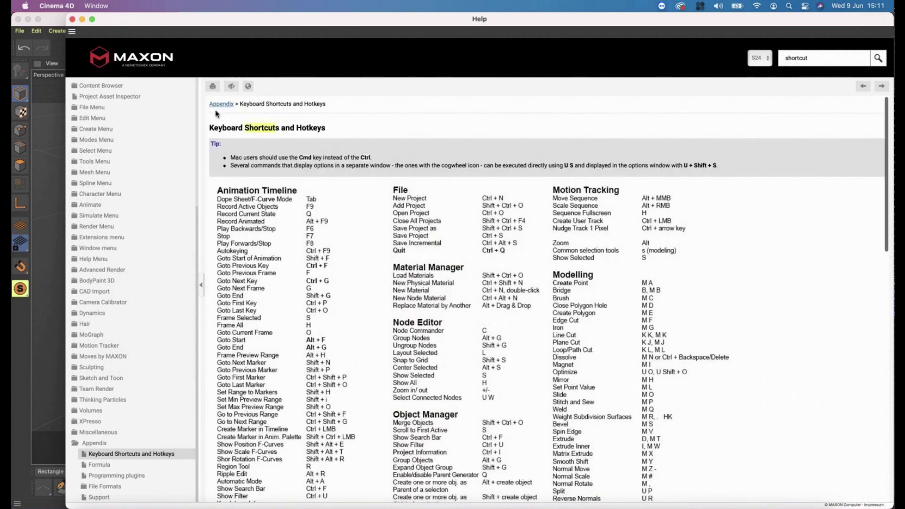
left_click(82, 20)
- Open the Customize Commands window and enlarge it
left_click(482, 31)
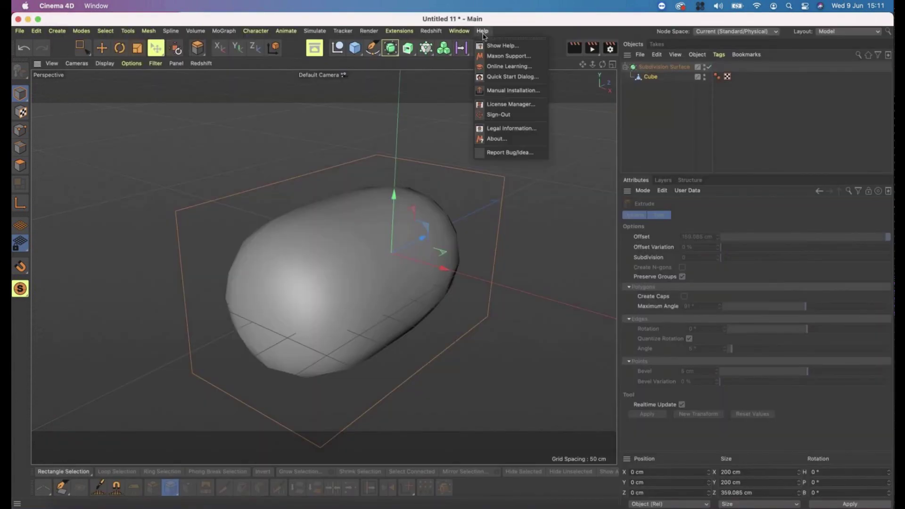
mouse_move(555, 47)
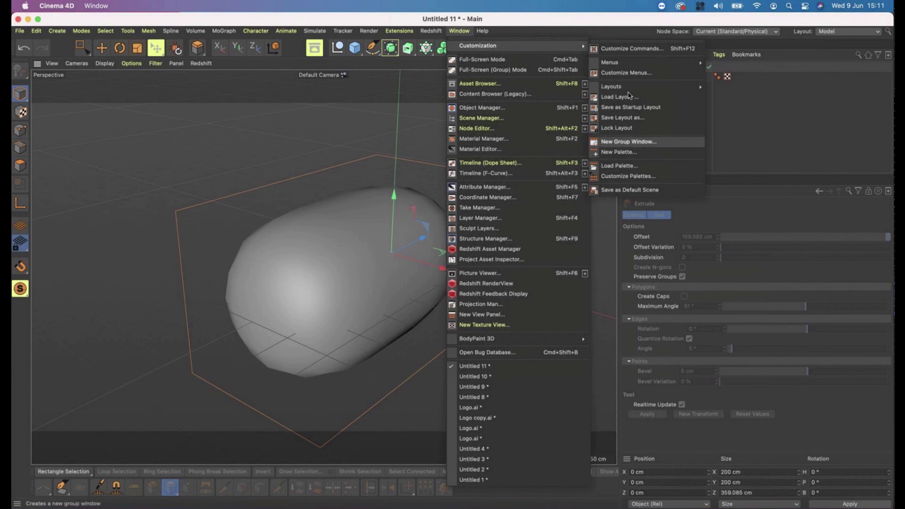
left_click(624, 50)
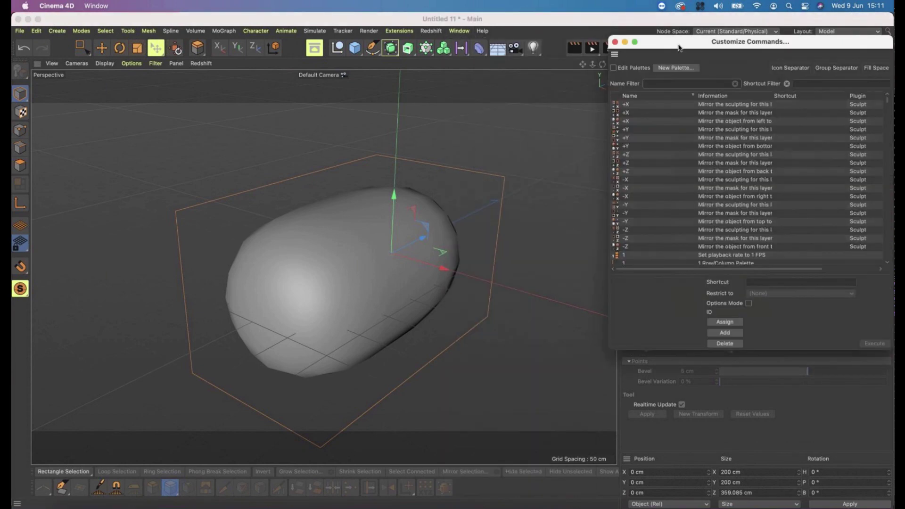
left_click_drag(480, 374, 639, 417)
- Filter the commands by the name "extr", examine the Extrude entries and their shortcuts, and close the window
type("exr")
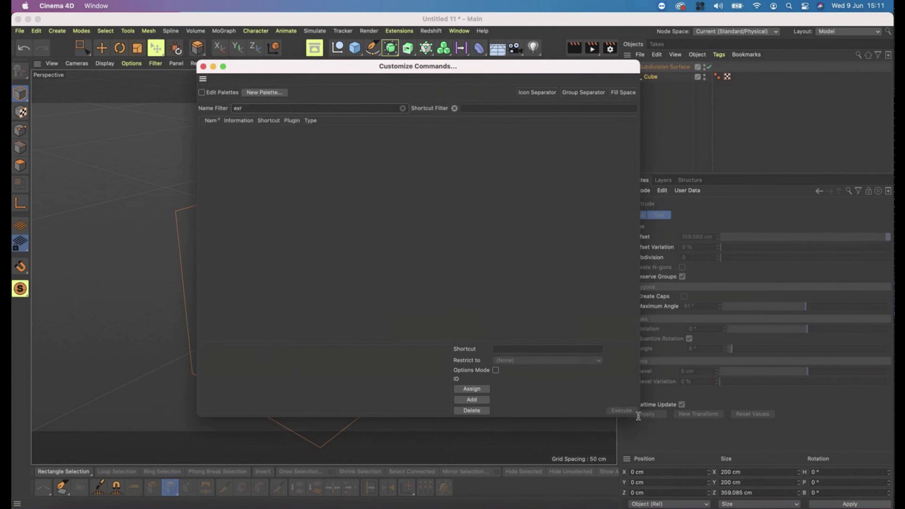
key("BackSpace")
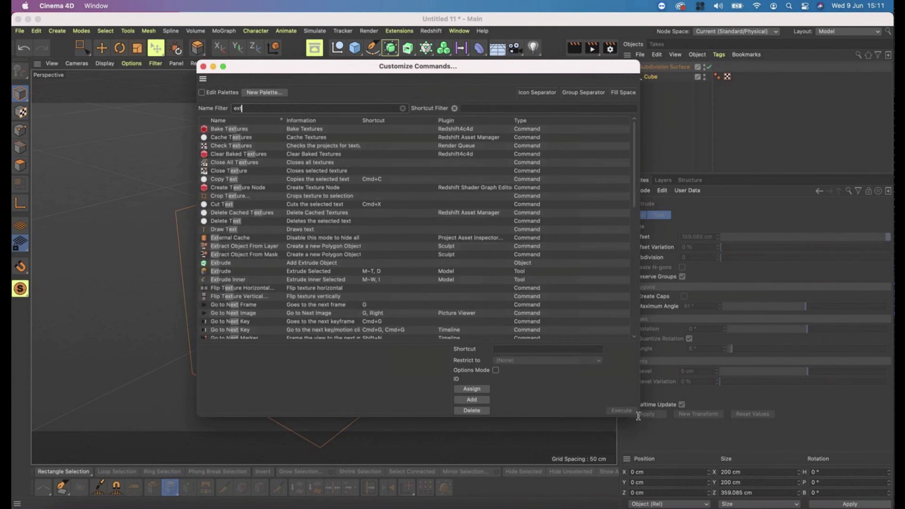
type("tr")
left_click(222, 148)
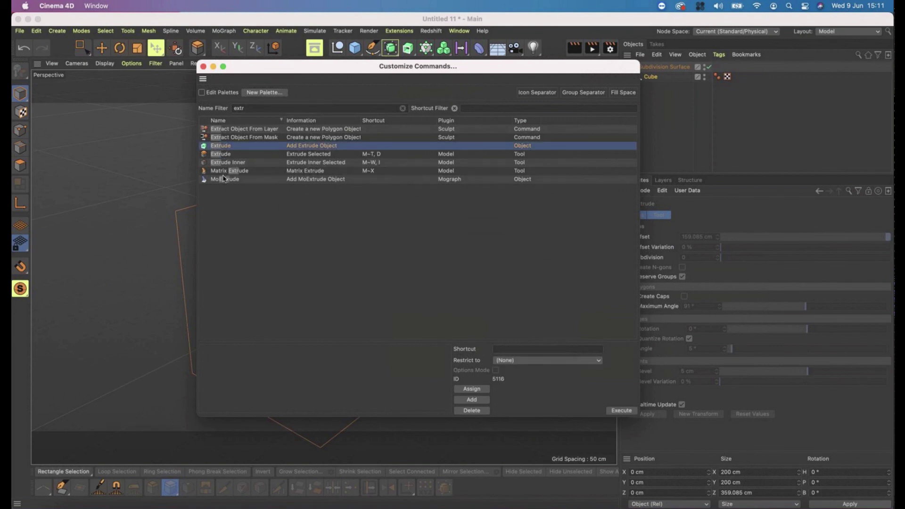
left_click_drag(225, 179, 315, 151)
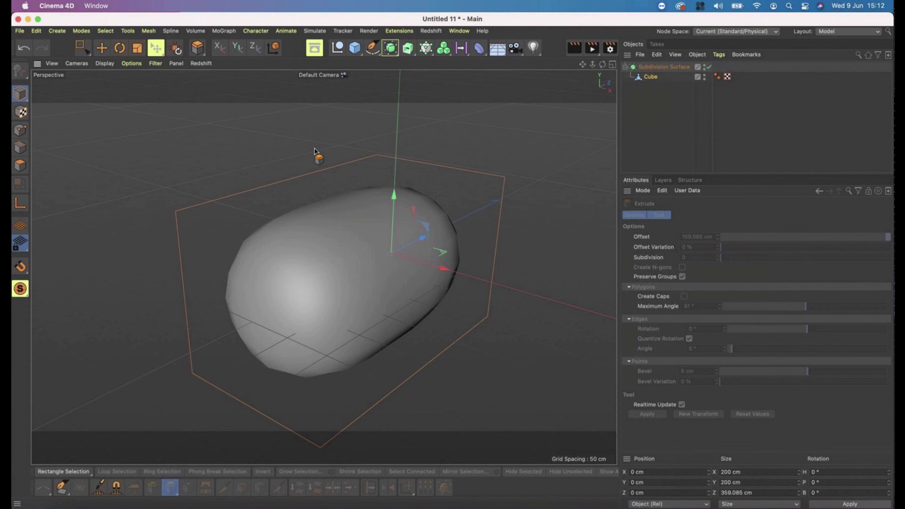
- Set the Subdivision Renderer level of the Subdivision Surface to 3
left_click(661, 68)
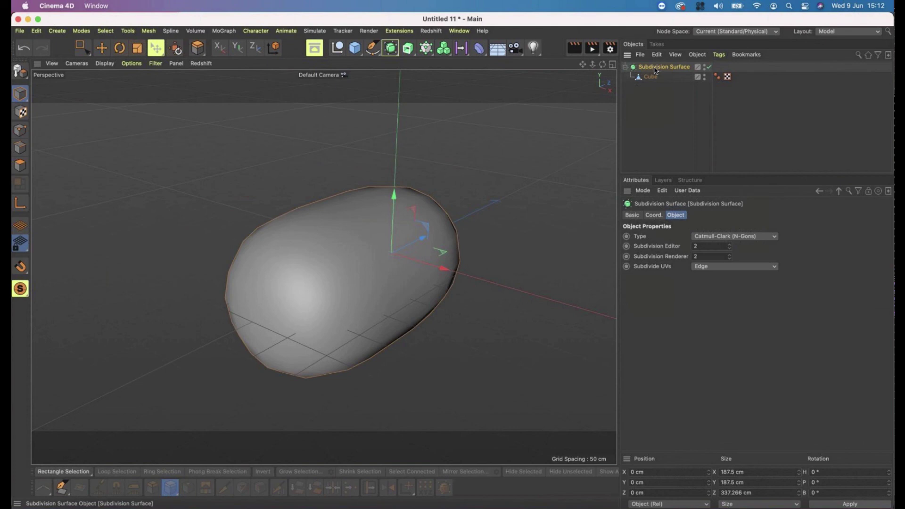
left_click(730, 254)
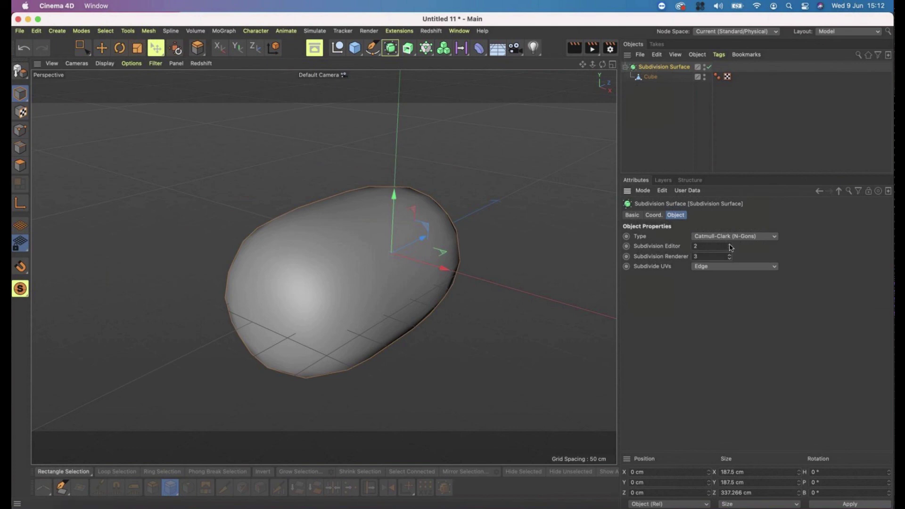
- Compare Subdivision Editor levels 3 and 2 and Renderer levels 2 and 3, leaving the editor at 2 and the renderer at 3
left_click(730, 244)
left_click(730, 249)
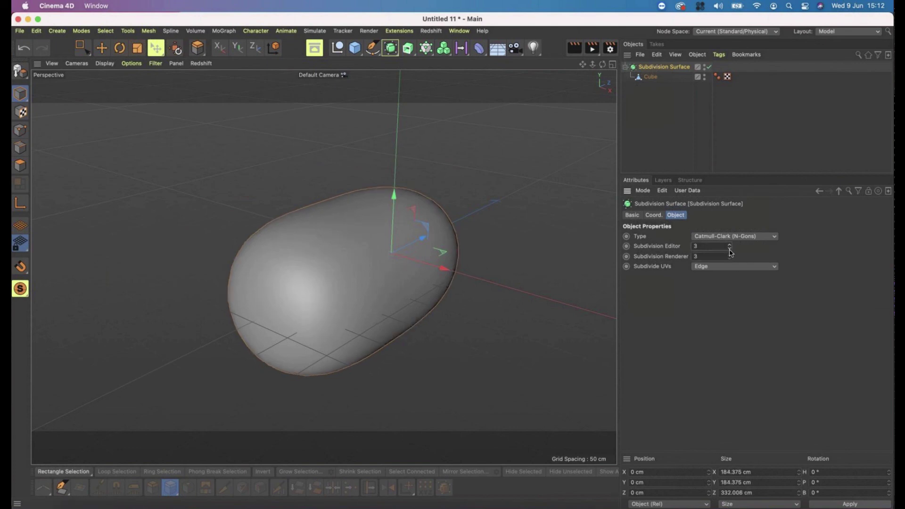
left_click(730, 259)
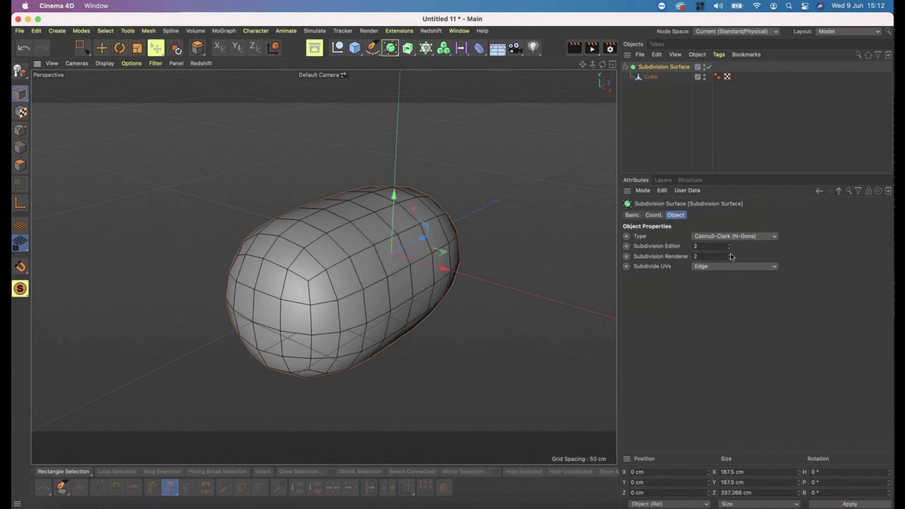
left_click(730, 255)
left_click(730, 245)
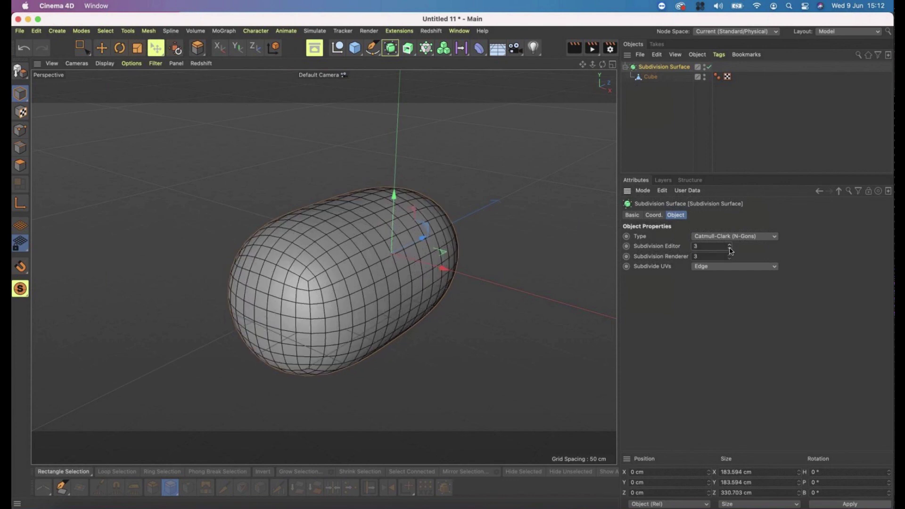
left_click(730, 249)
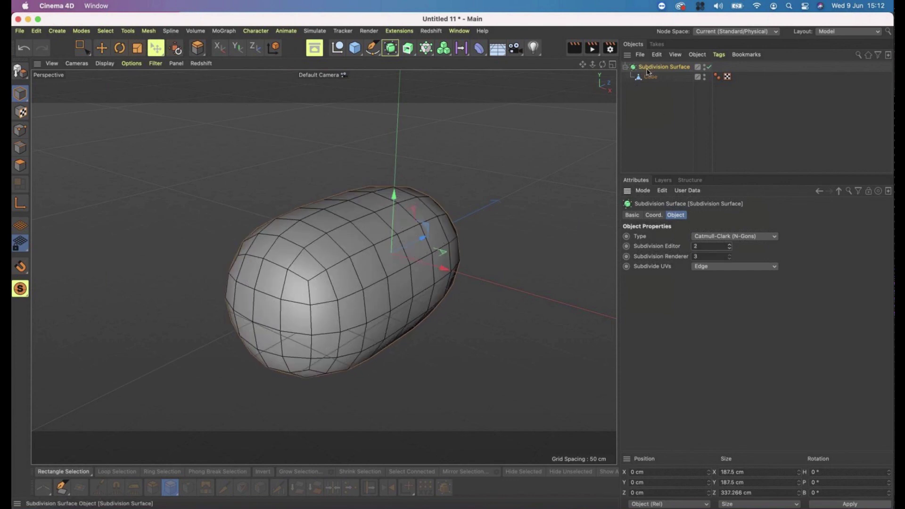
- Select the Cube inside the Subdivision Surface and switch to the open Untitled 10 document with the dolphin
left_click(650, 76)
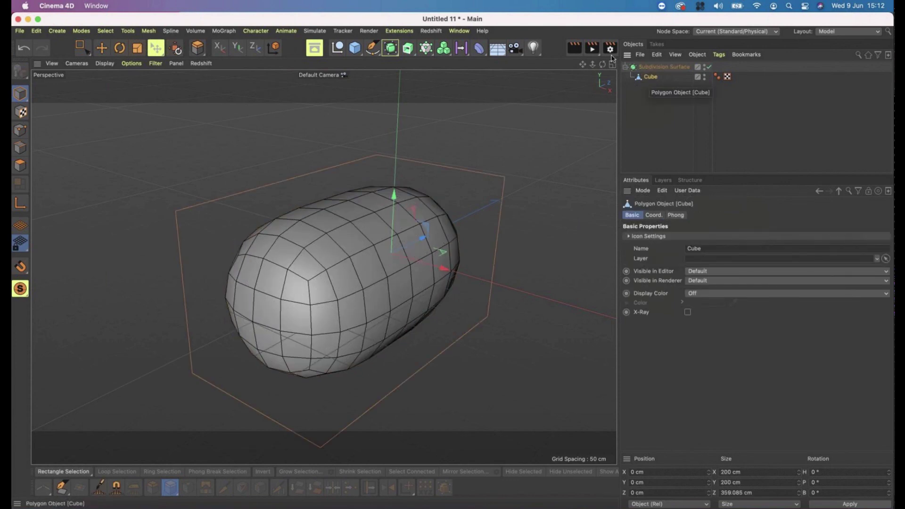
left_click(459, 31)
left_click(476, 376)
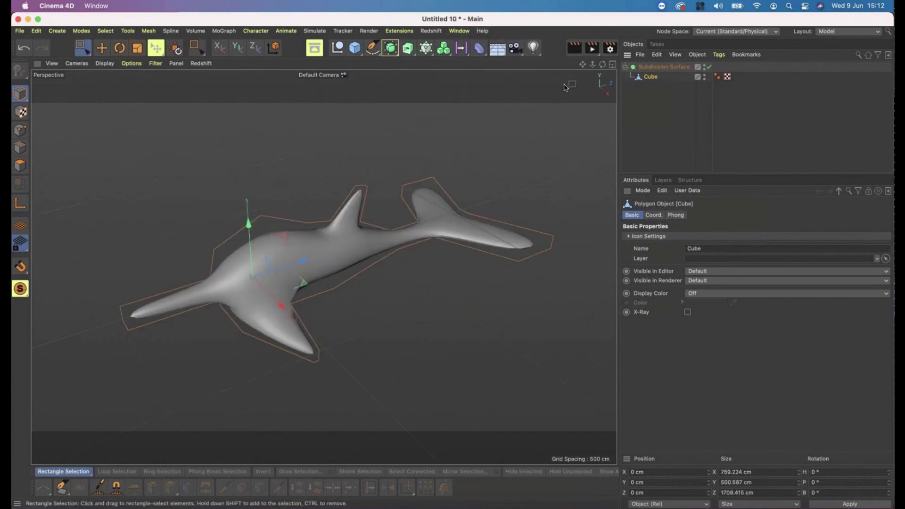
- Take the dolphin's Cube out of the disabled Subdivision Surface and delete that Subdivision Surface
left_click(709, 70)
left_click(650, 115)
left_click(653, 76)
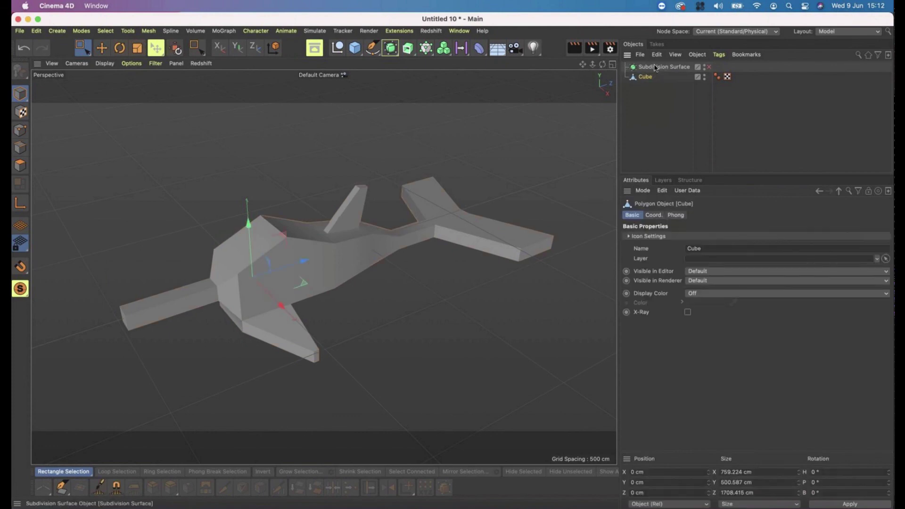
left_click(655, 67)
key("Delete")
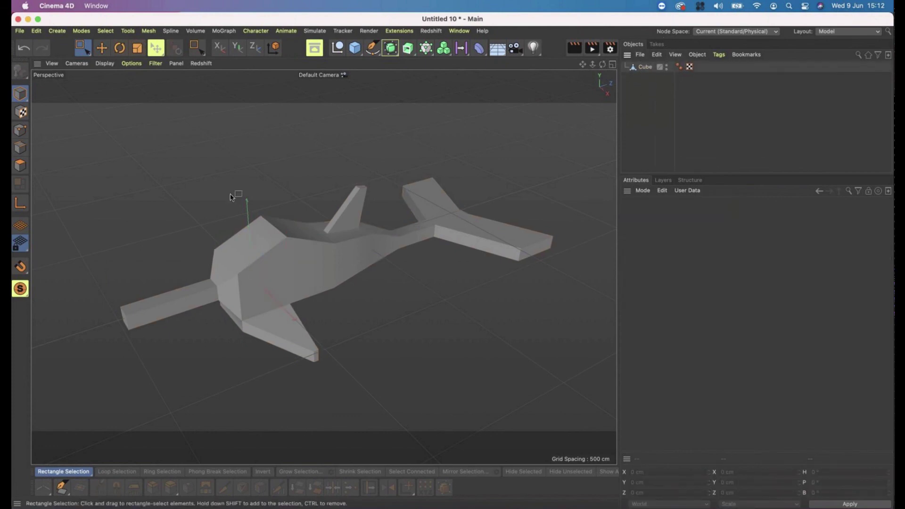
- In polygon mode, add a new Subdivision Surface and make the dolphin's Cube its child
left_click(20, 166)
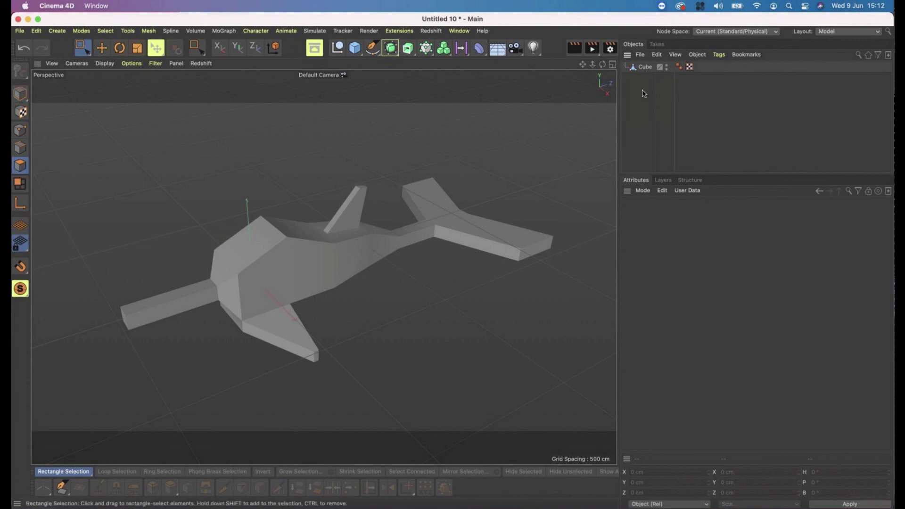
left_click(644, 68)
left_click_drag(283, 221, 401, 116, "alt")
left_click(390, 48, "alt")
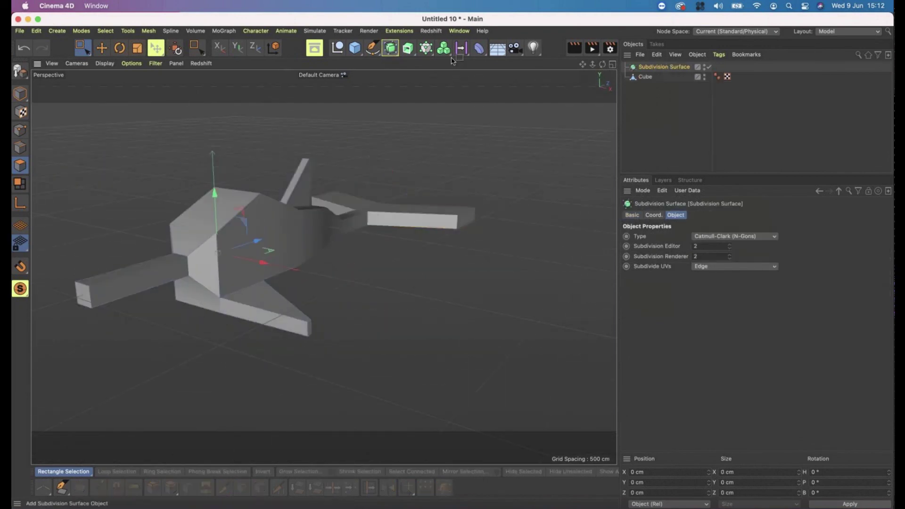
left_click_drag(645, 80, 648, 69)
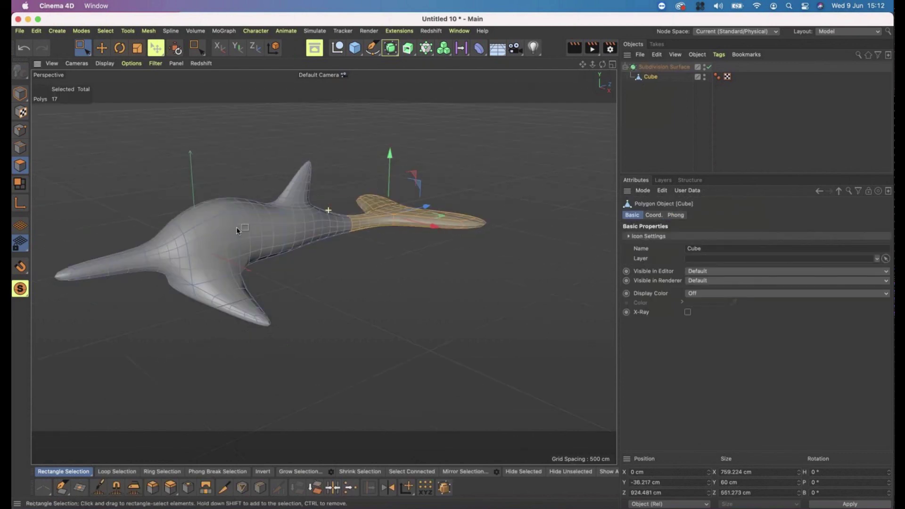
- Set the Subdivision Editor level of the dolphin's Subdivision Surface to 3 and display the model with Gouraud shading and lines
left_click(644, 67)
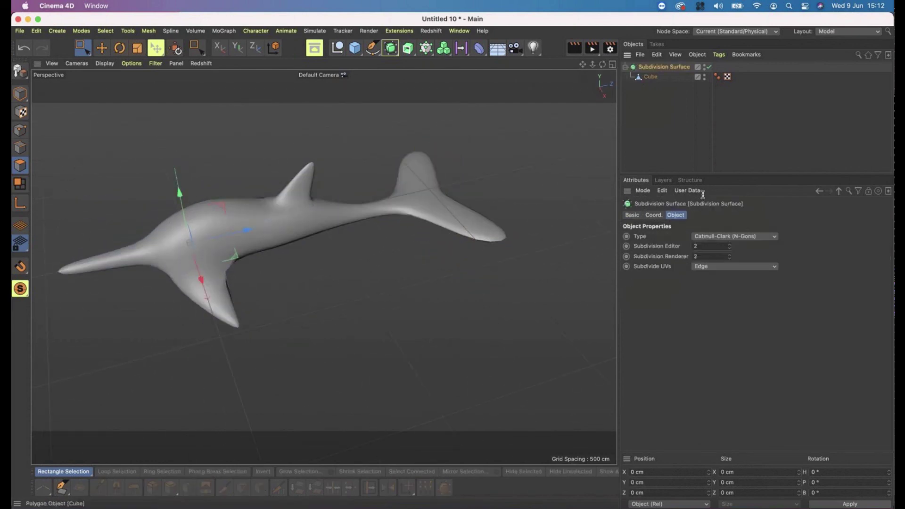
left_click(730, 245)
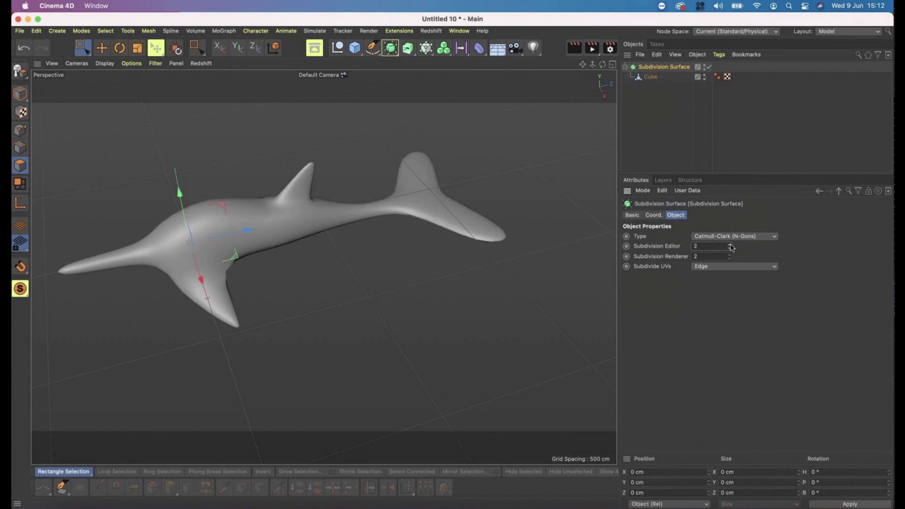
key("n")
key("b")
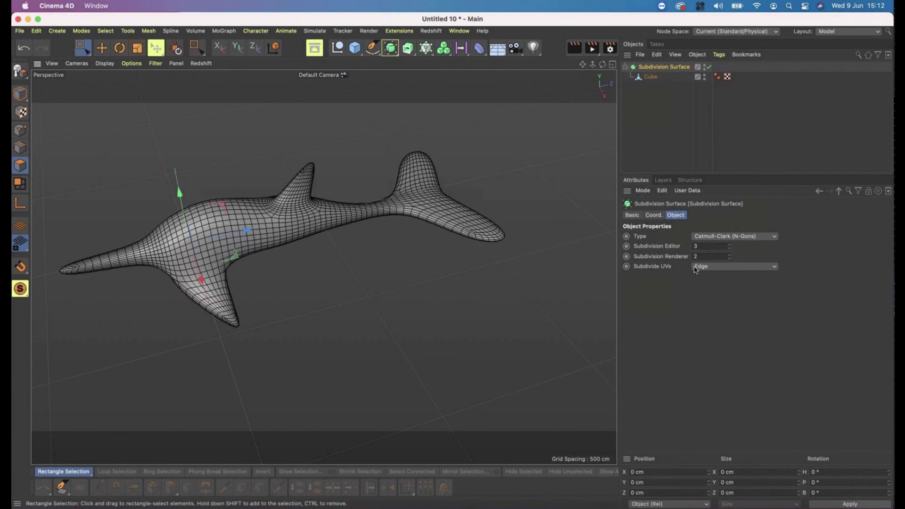
- Try Subdivision Editor level 4 on the dolphin and reduce the level to 2
left_click(729, 245)
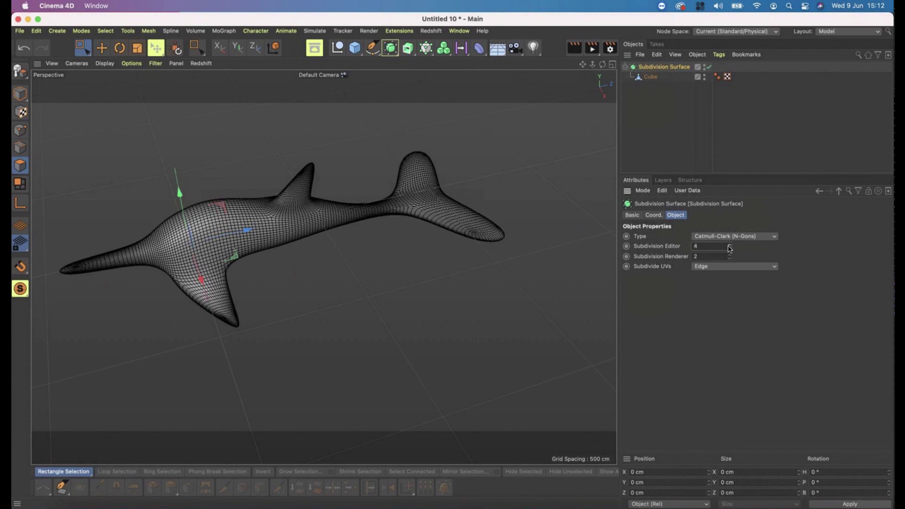
left_click(730, 249)
left_click(730, 249)
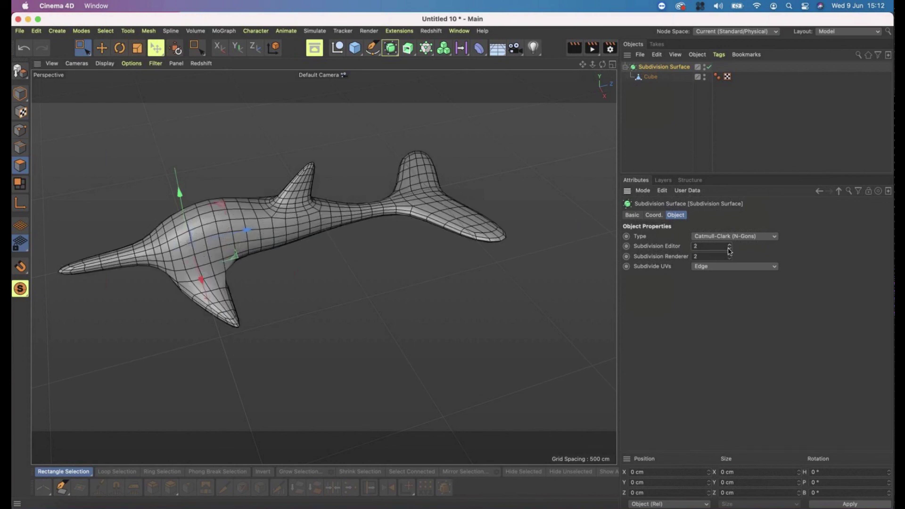
- Raise the Subdivision Editor level again while viewing the dolphin's body mesh up close
scroll(218, 248, "up", 10)
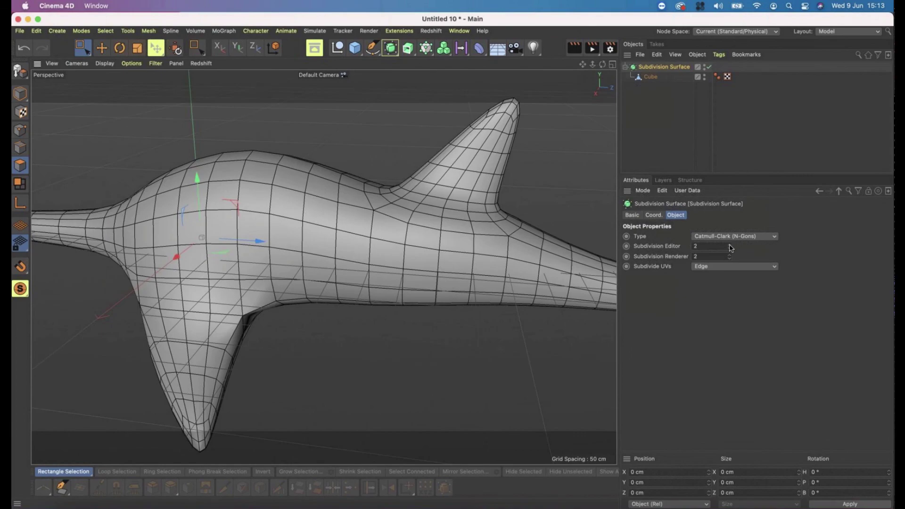
left_click(729, 245)
left_click(730, 245)
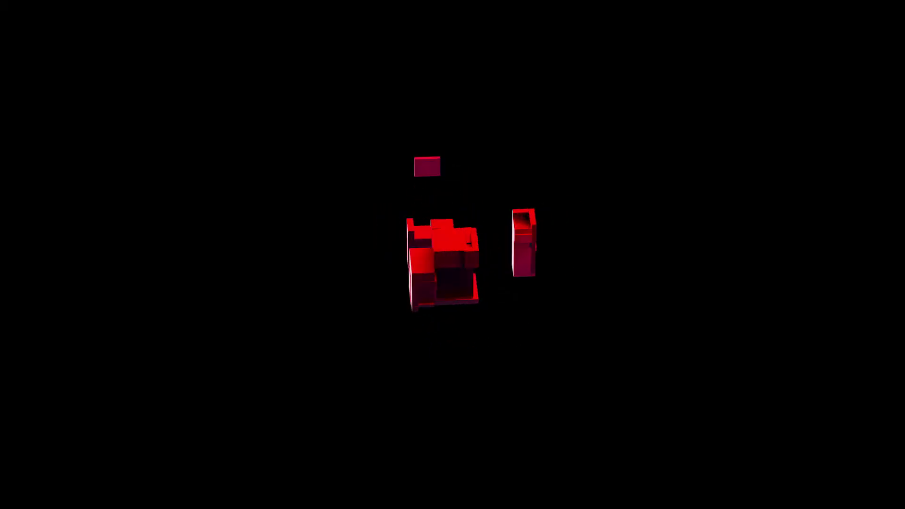